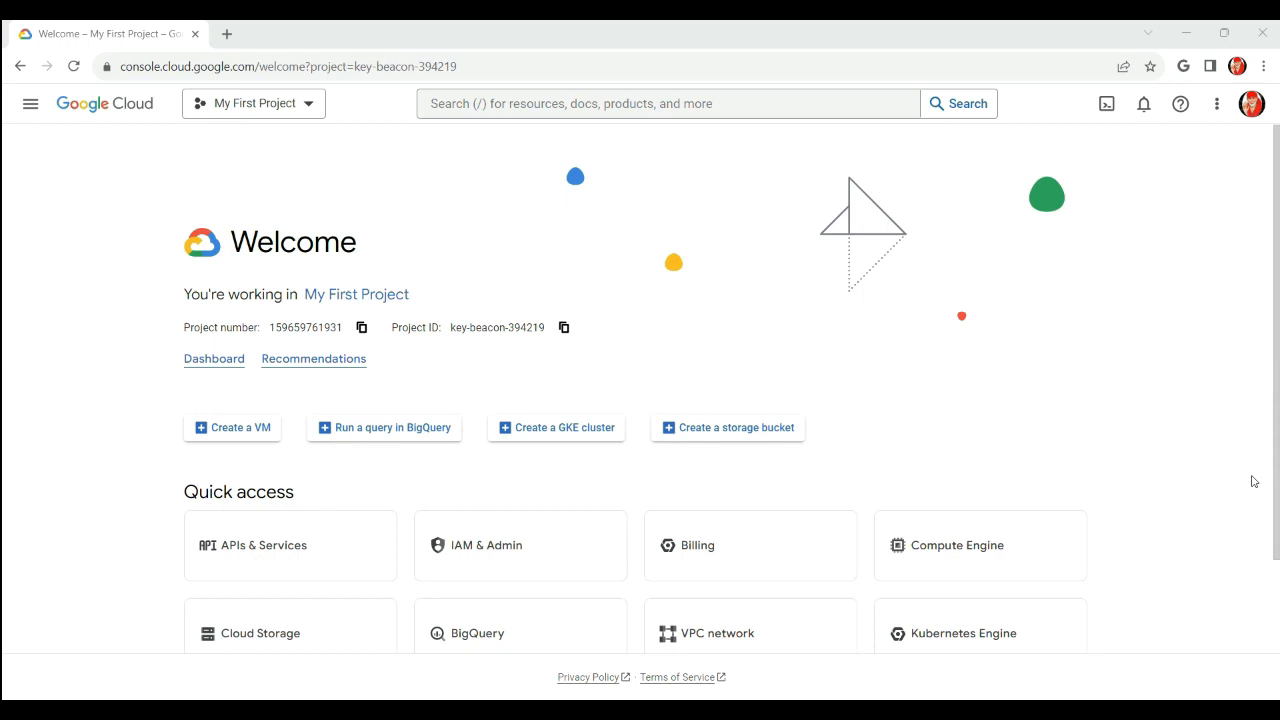
From Compute Engine VM instances, begin a new instance named window-server-console
{"action": "left_click", "coordinate": [30, 103]}
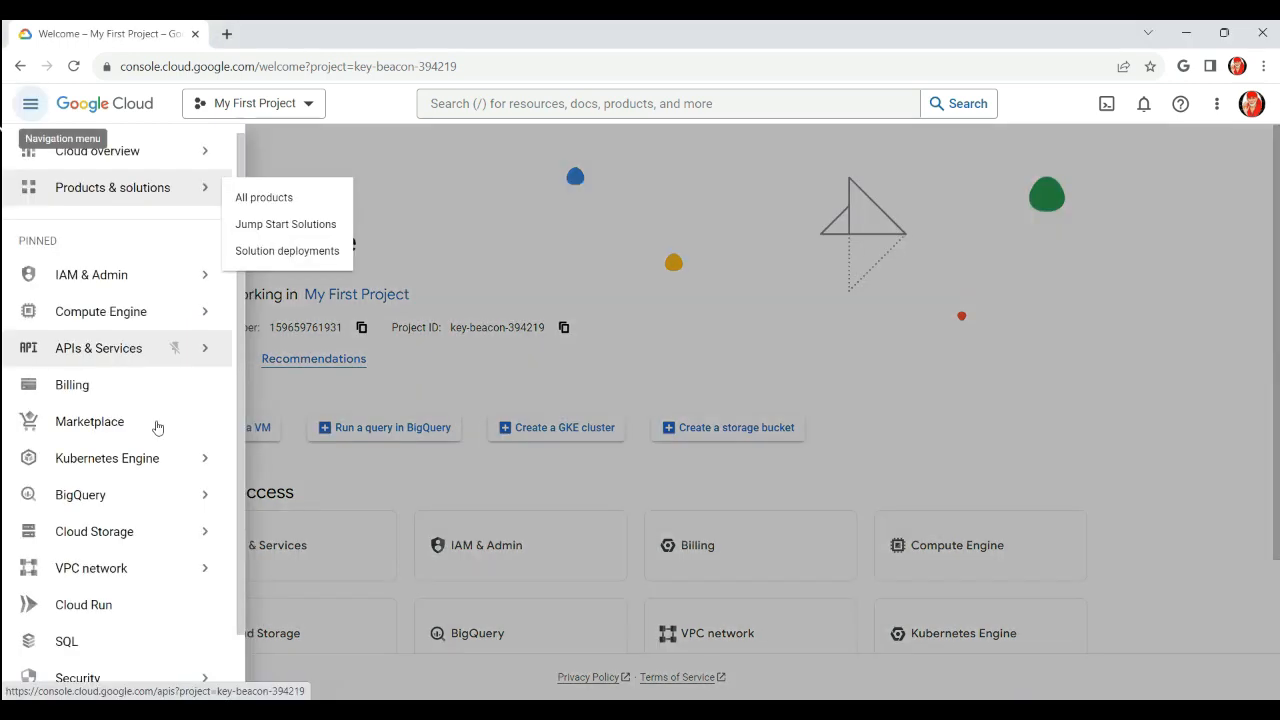
{"action": "left_click", "coordinate": [110, 318]}
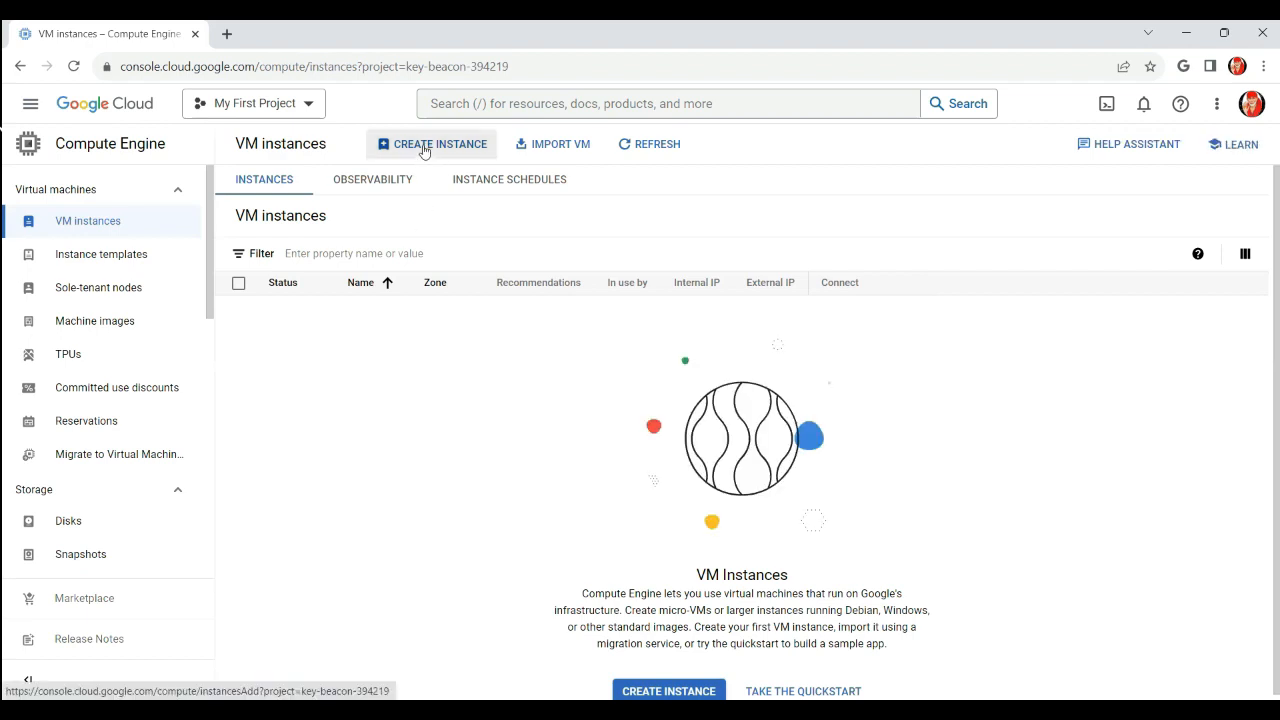
{"action": "left_click", "coordinate": [423, 146]}
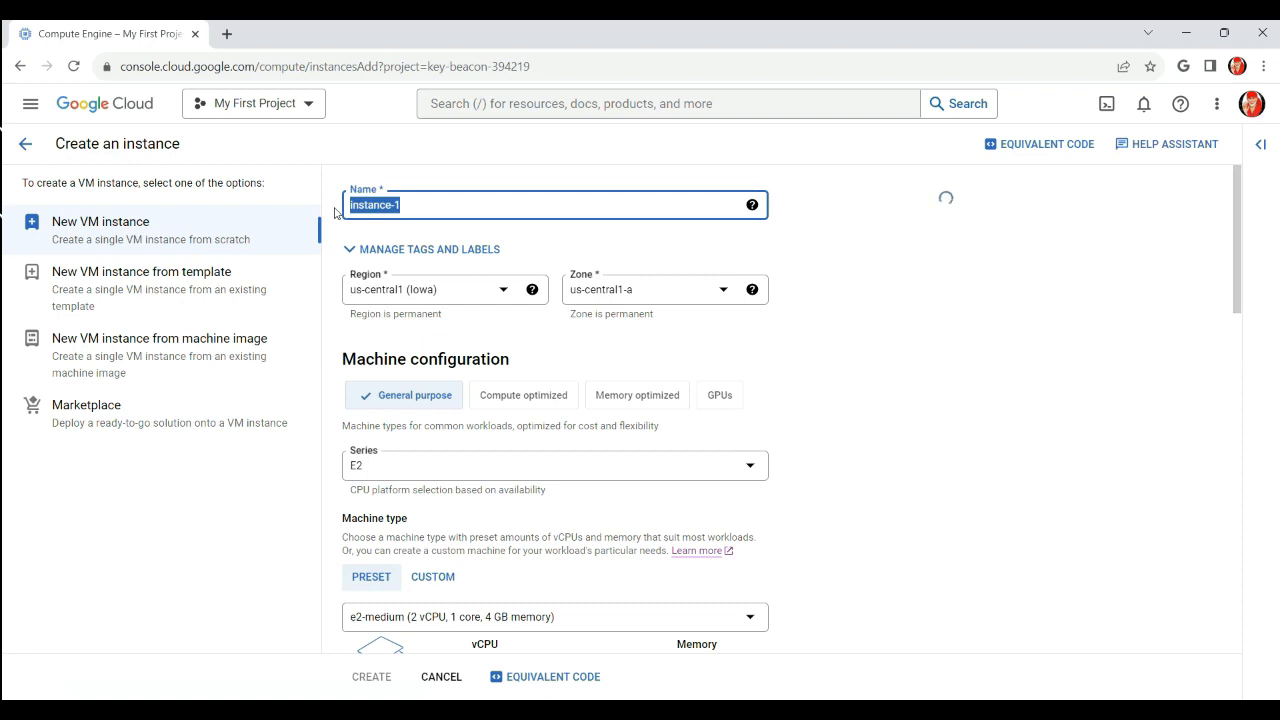
{"action": "type", "text": "window-server-consol"}
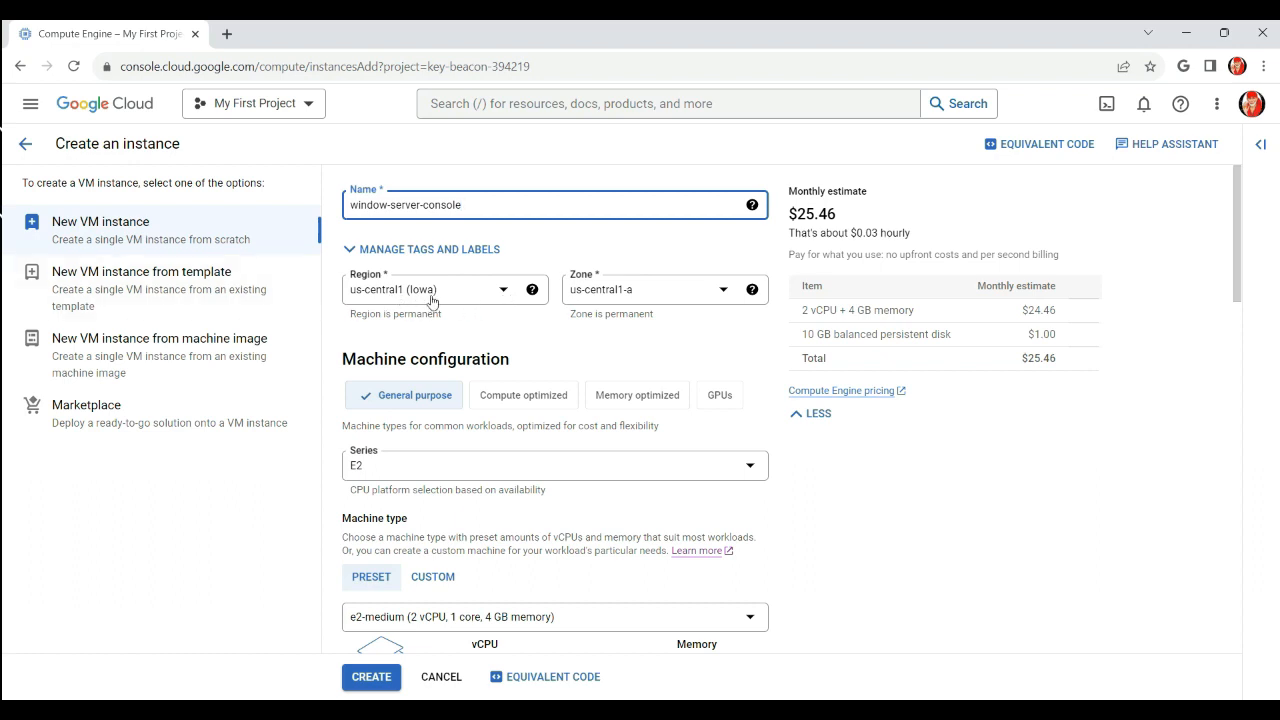
{"action": "left_click", "coordinate": [723, 290]}
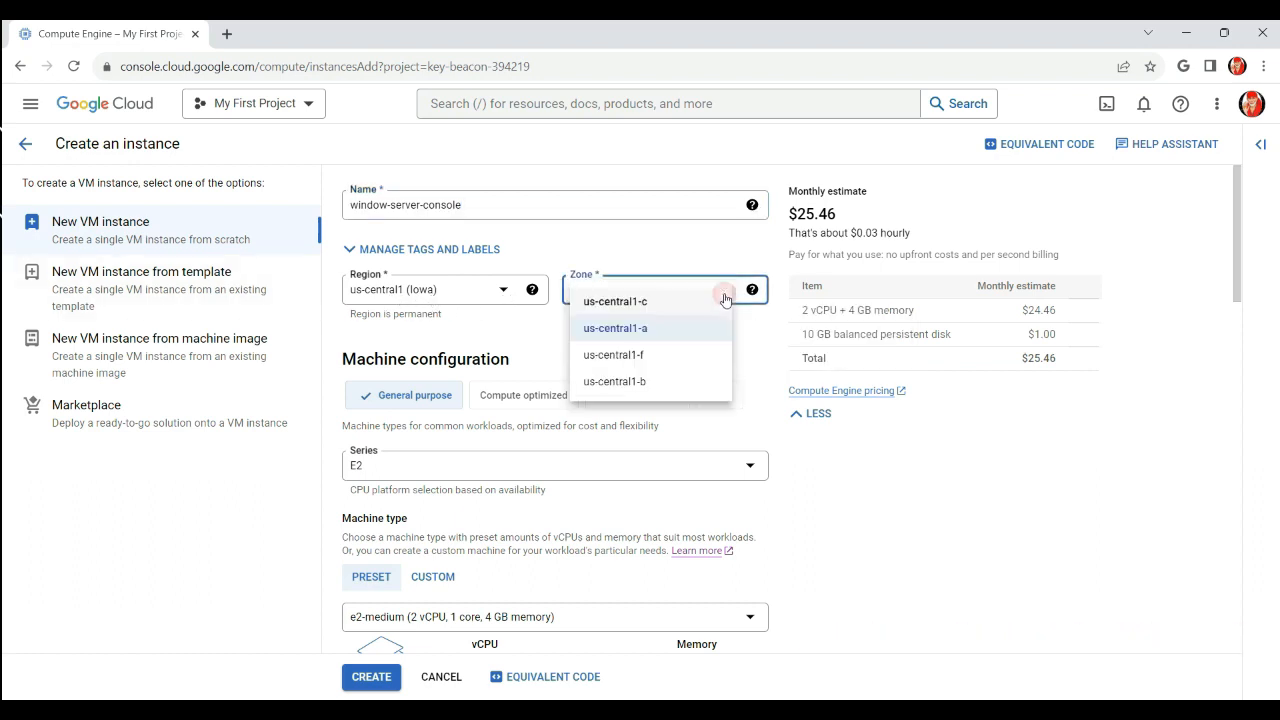
Choose us-central1-b as the instance zone and bring up the Boot disk options
{"action": "left_click", "coordinate": [618, 382]}
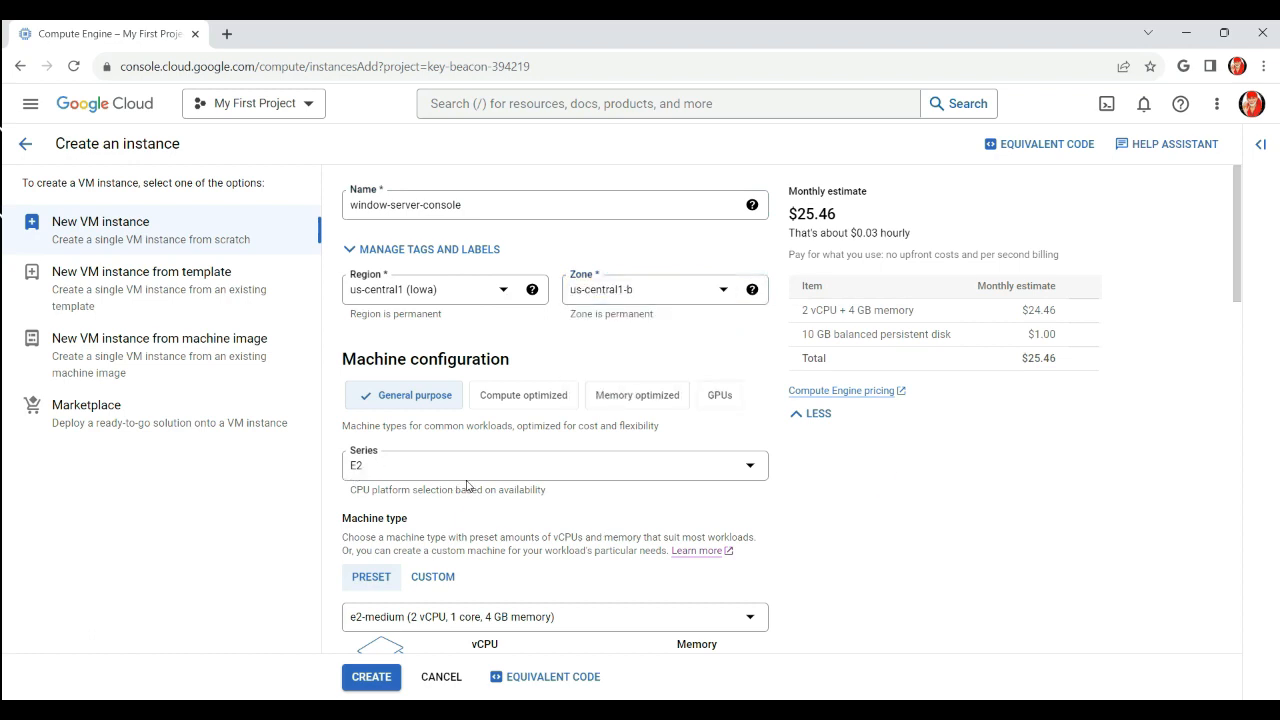
{"action": "scroll", "coordinate": [430, 470], "scroll_direction": "down", "scroll_amount": 1}
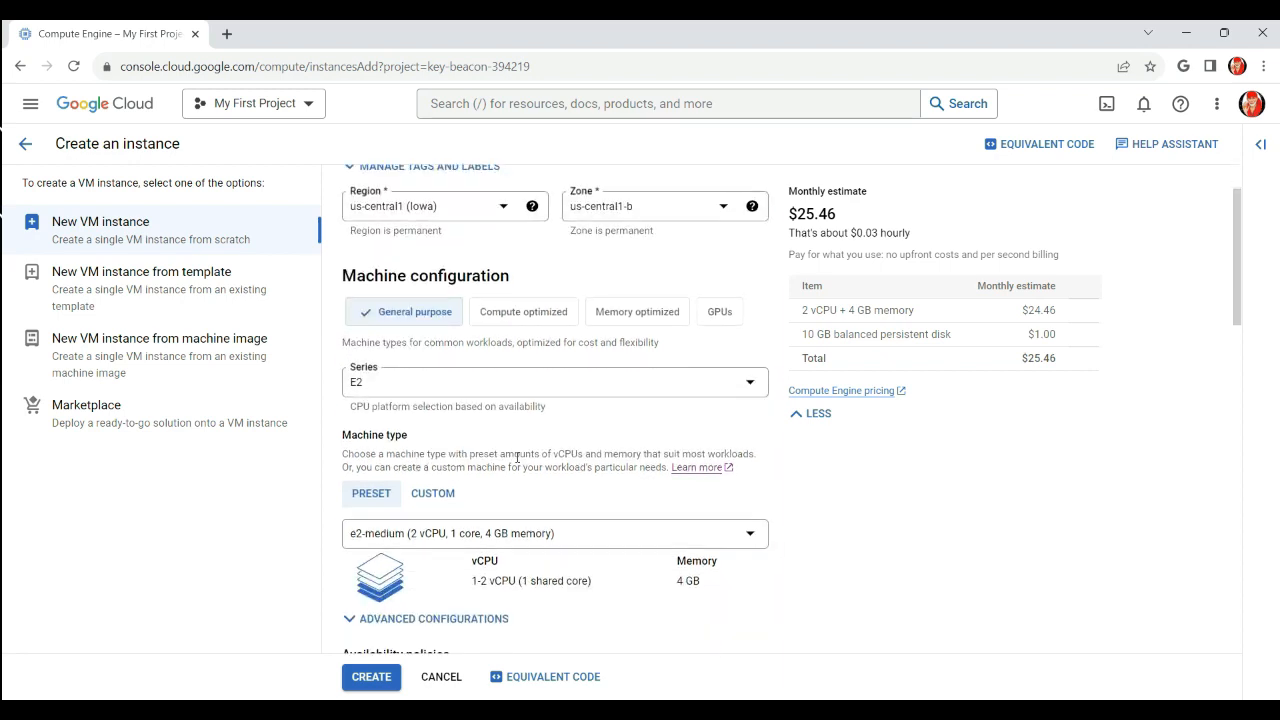
{"action": "scroll", "coordinate": [530, 470], "scroll_direction": "down", "scroll_amount": 1}
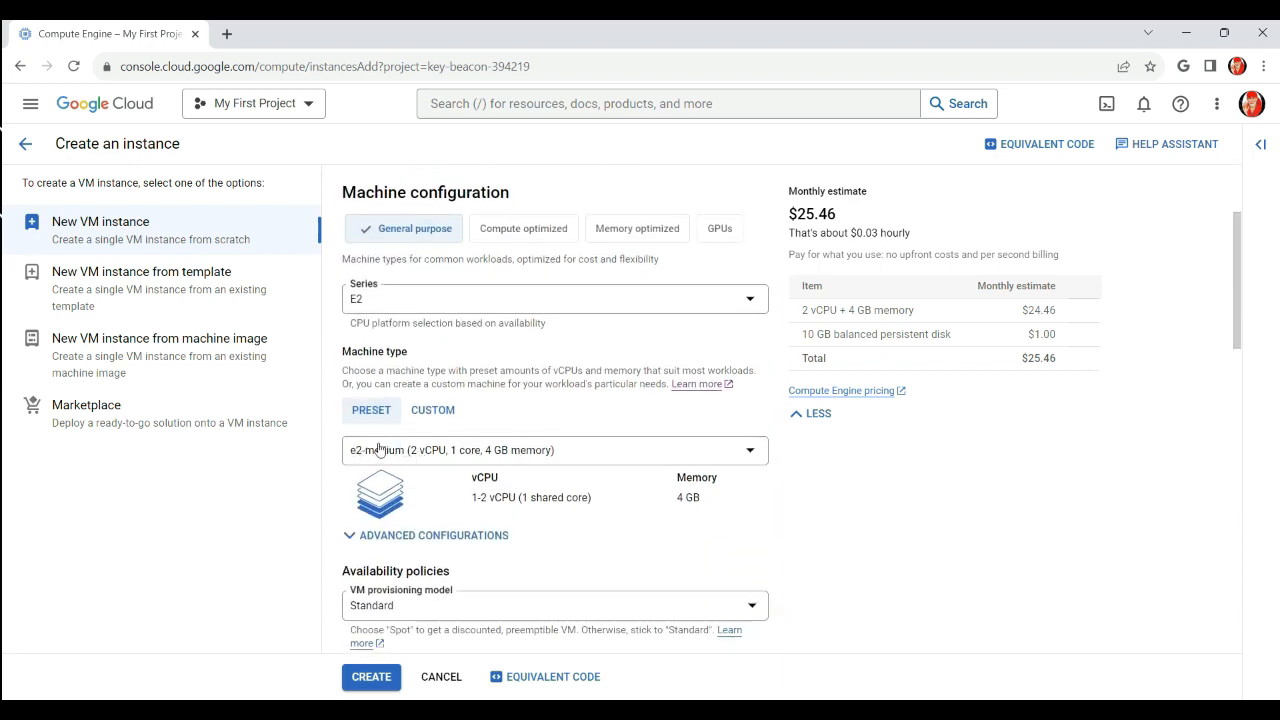
{"action": "scroll", "coordinate": [654, 538], "scroll_direction": "down", "scroll_amount": 2}
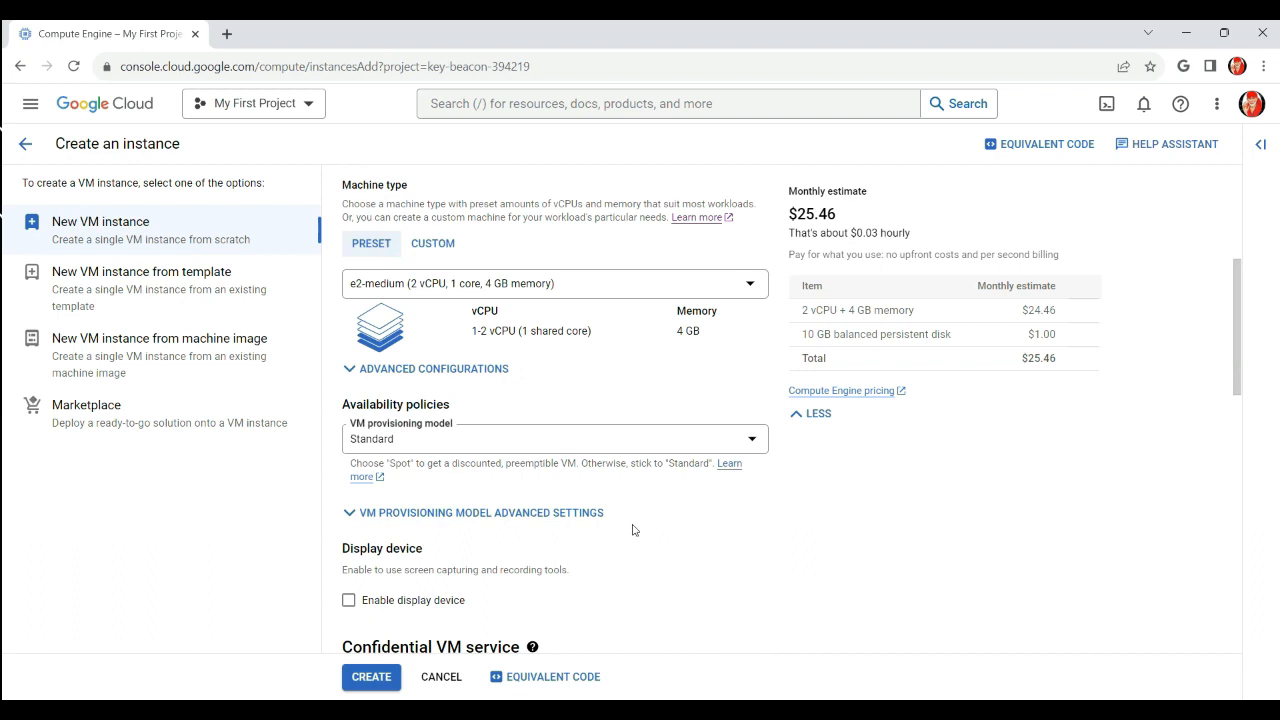
{"action": "scroll", "coordinate": [606, 523], "scroll_direction": "down", "scroll_amount": 4}
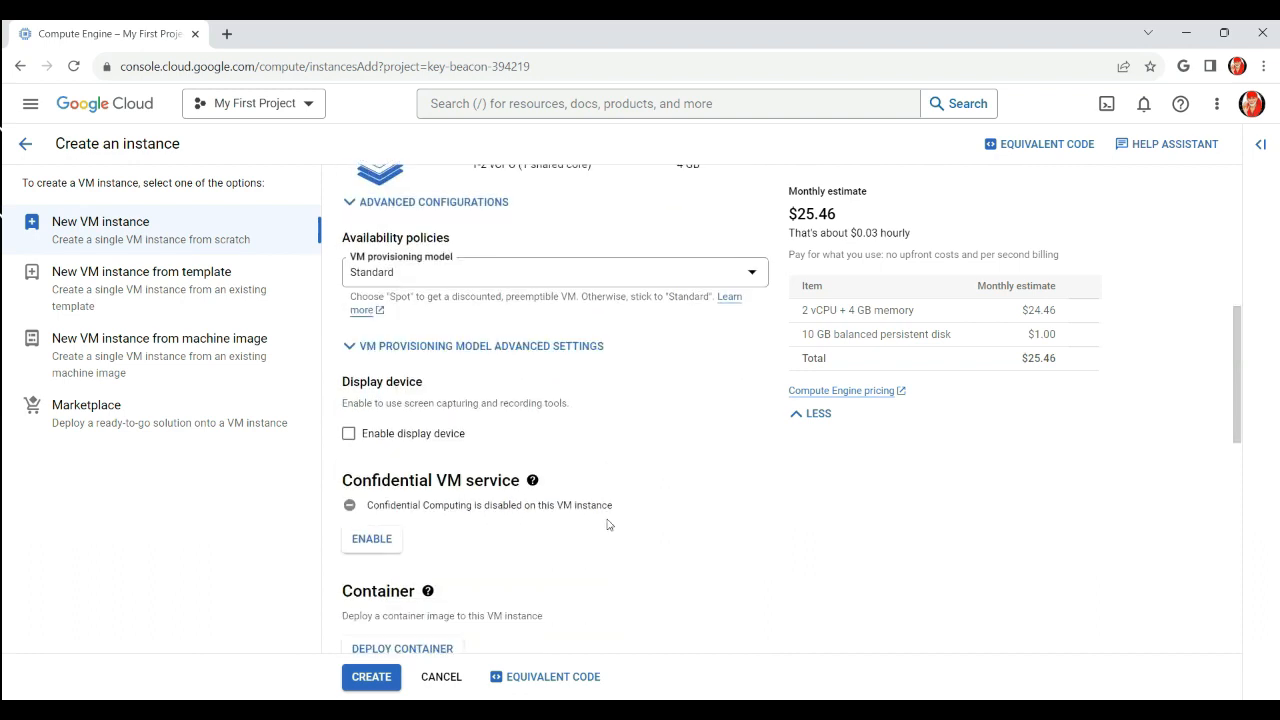
{"action": "scroll", "coordinate": [584, 518], "scroll_direction": "down", "scroll_amount": 2}
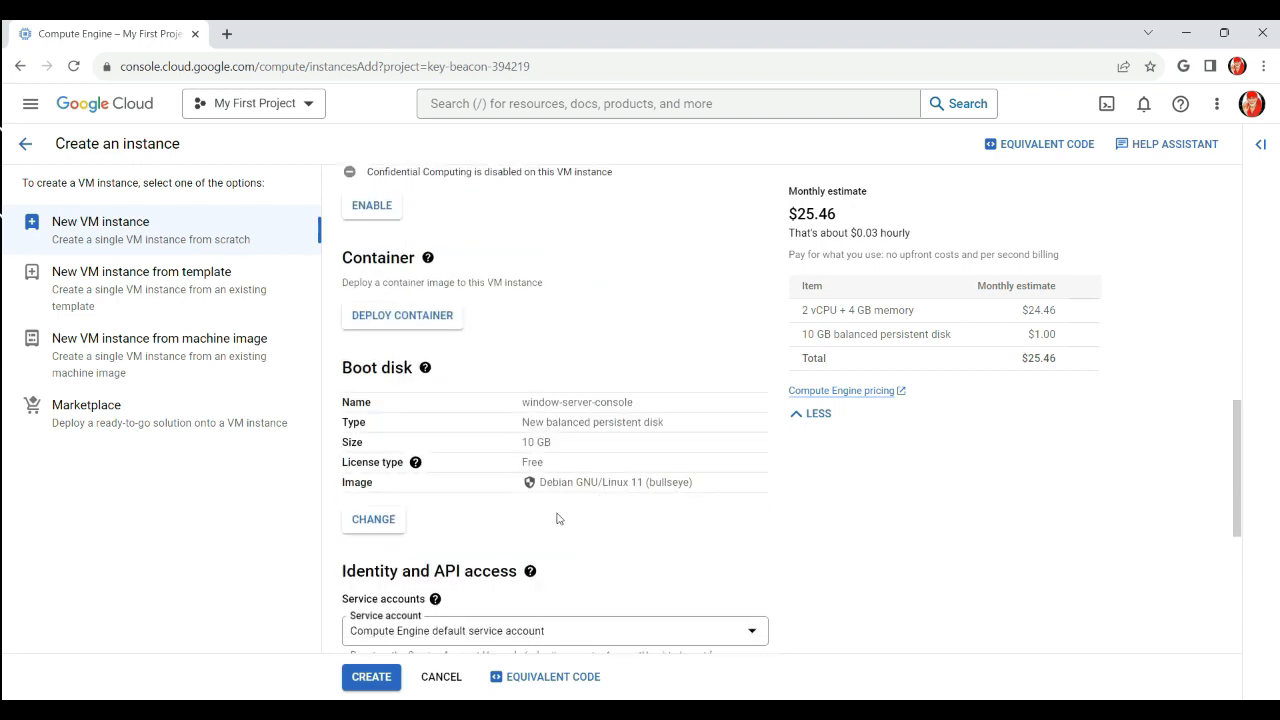
{"action": "left_click", "coordinate": [375, 524]}
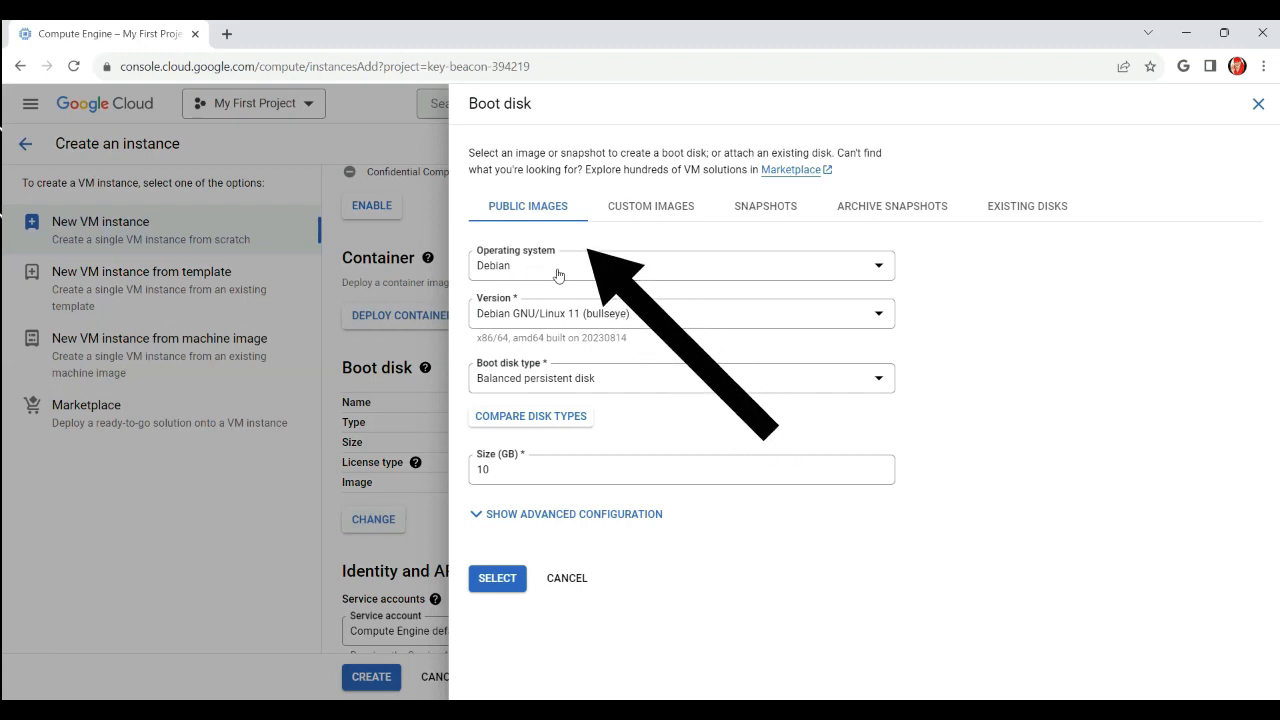
Pick Windows Server as the boot disk operating system
{"action": "left_click", "coordinate": [557, 272]}
{"action": "scroll", "coordinate": [572, 472], "scroll_direction": "down", "scroll_amount": 3}
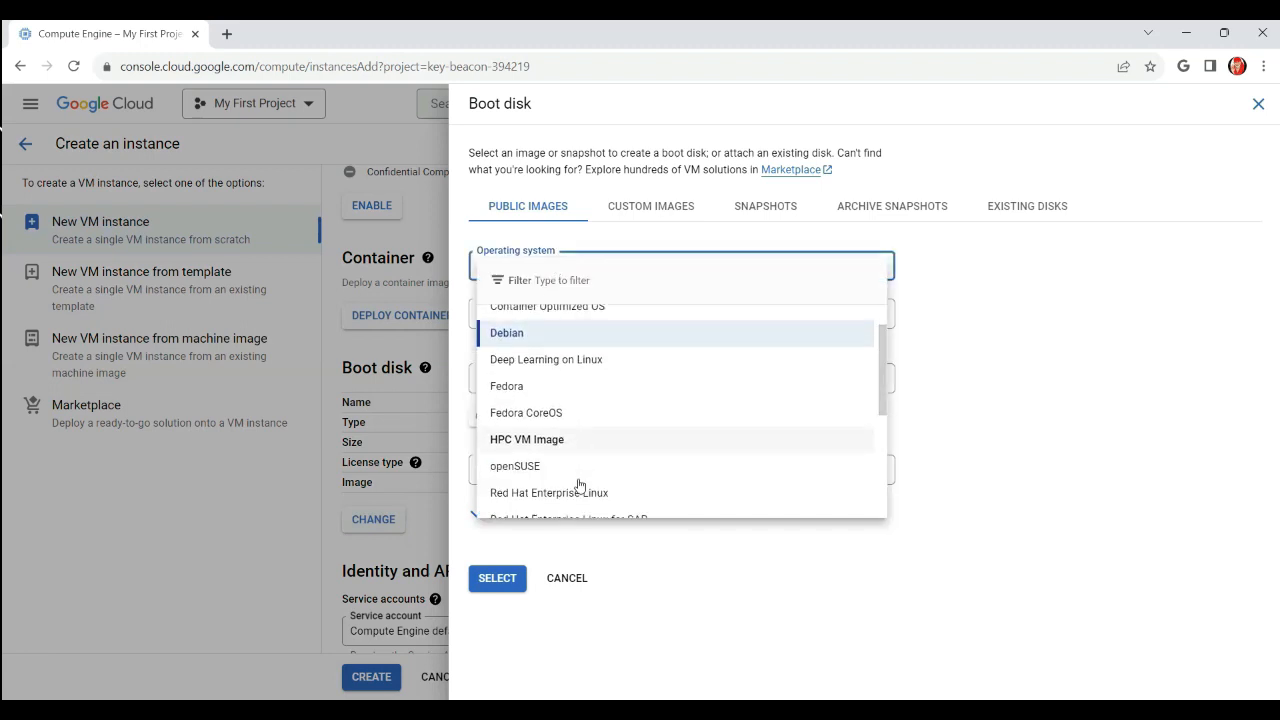
{"action": "scroll", "coordinate": [577, 481], "scroll_direction": "down", "scroll_amount": 2}
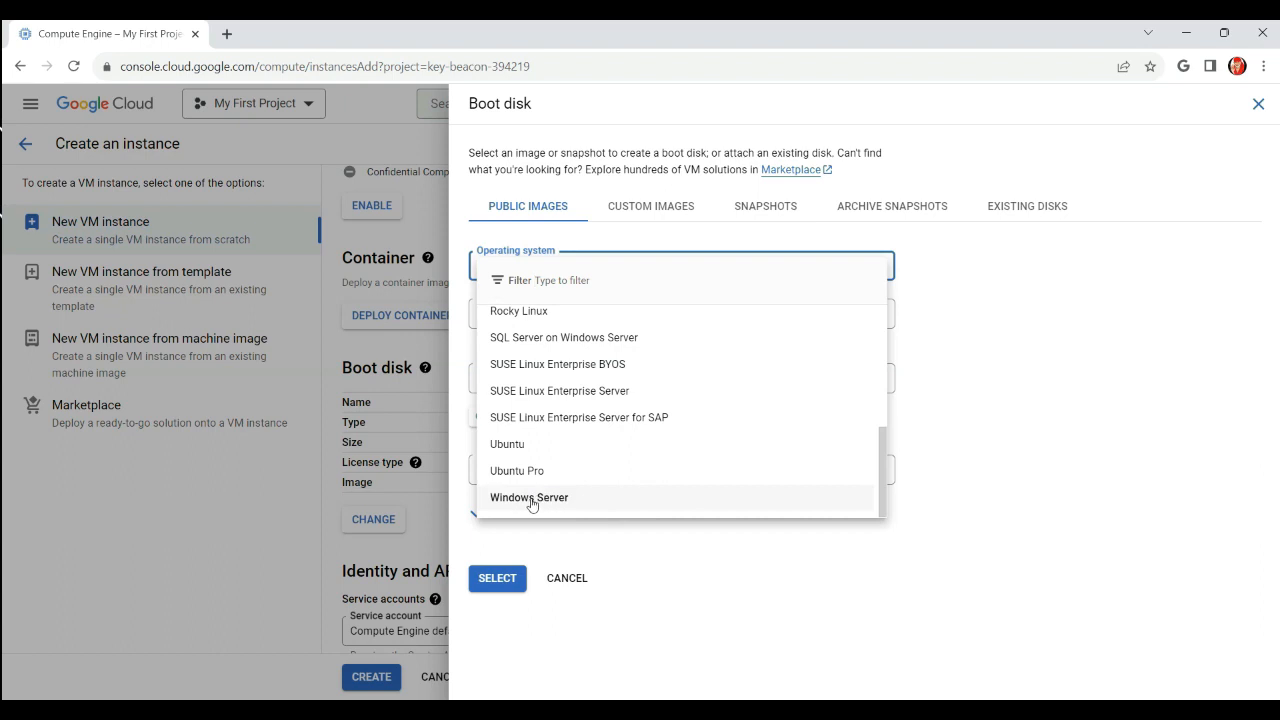
{"action": "left_click", "coordinate": [531, 500]}
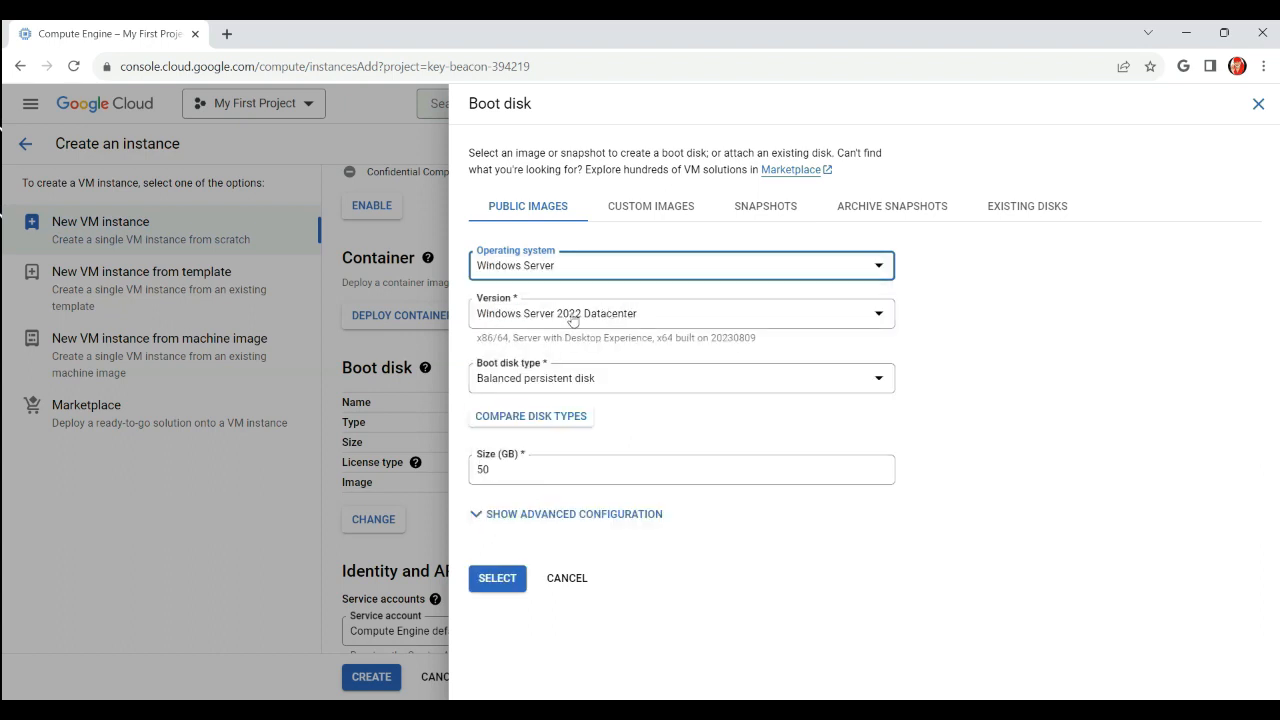
Choose Windows Server 2022 Datacenter, keep the 50 GB disk size, and confirm the boot disk
{"action": "left_click", "coordinate": [680, 322]}
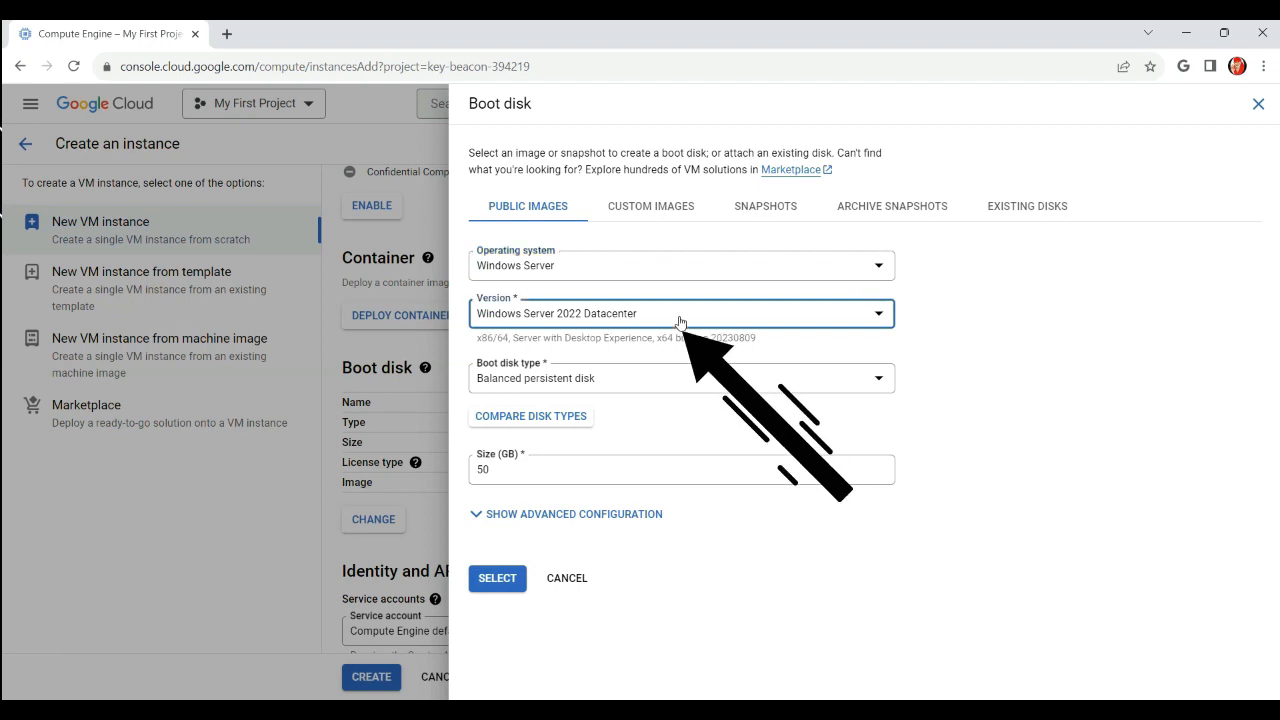
{"action": "left_click", "coordinate": [680, 322]}
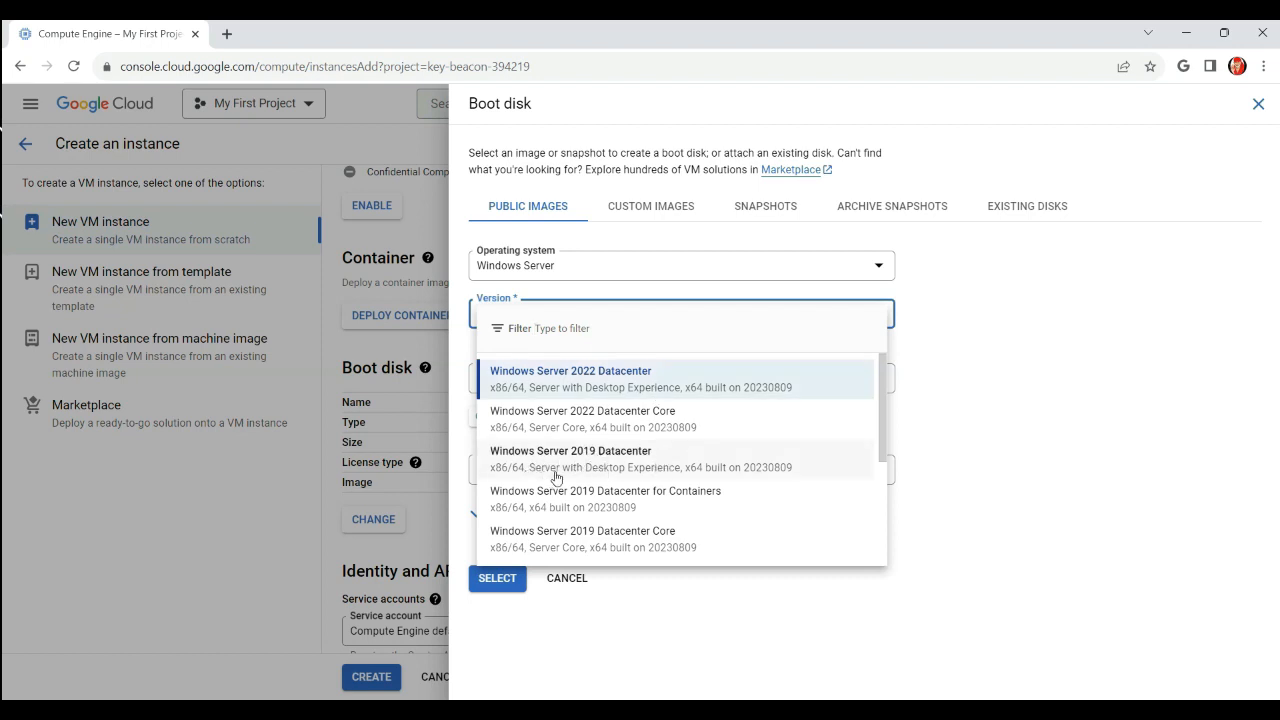
{"action": "scroll", "coordinate": [727, 502], "scroll_direction": "down", "scroll_amount": 3}
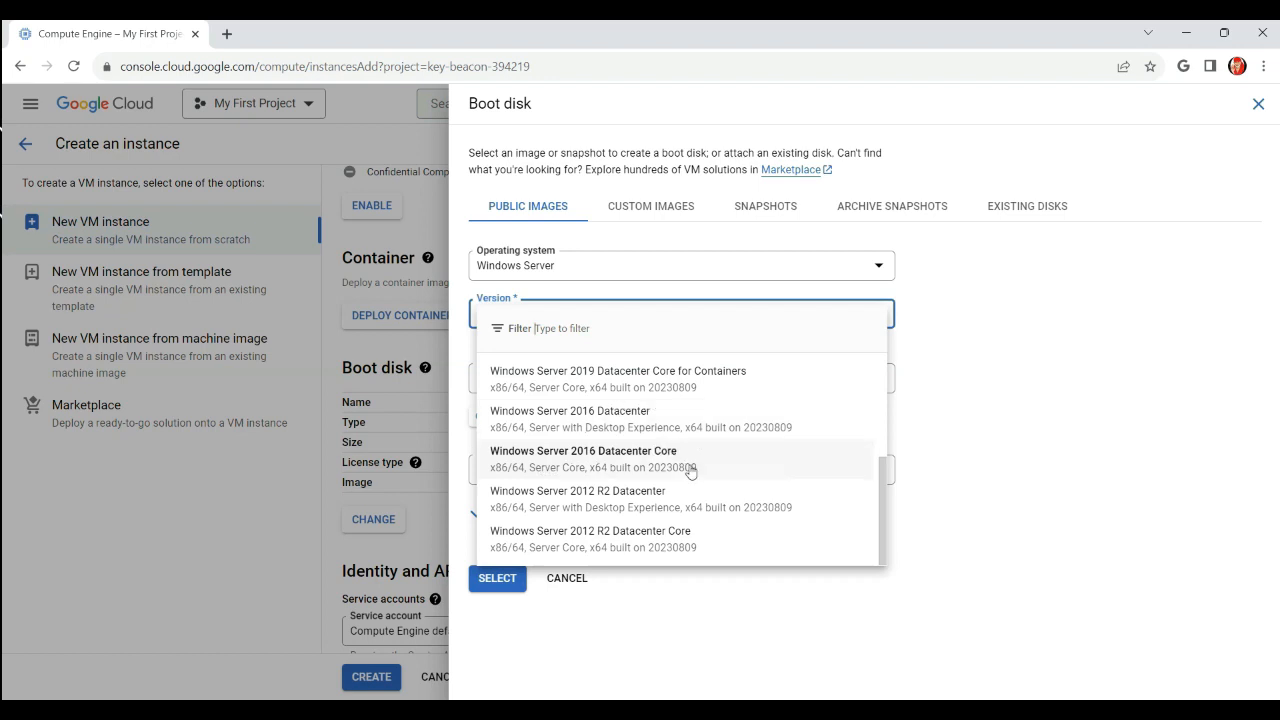
{"action": "scroll", "coordinate": [663, 465], "scroll_direction": "up", "scroll_amount": 3}
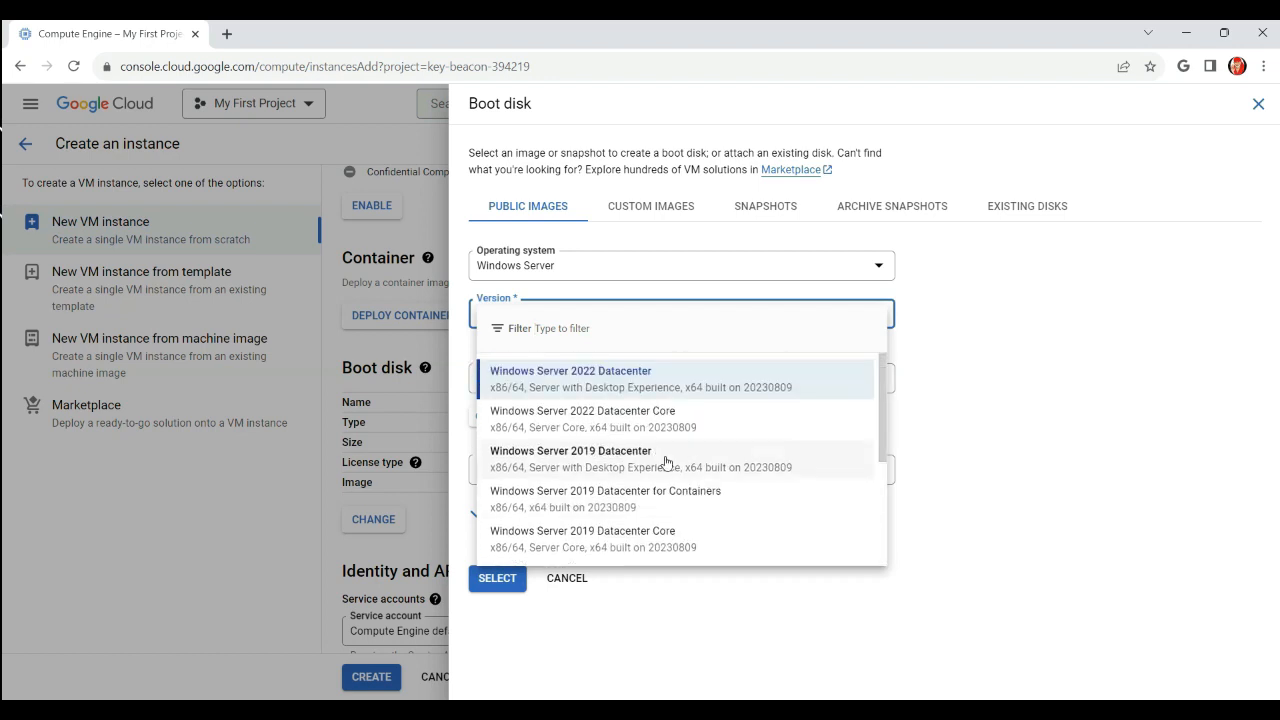
{"action": "left_click", "coordinate": [577, 385]}
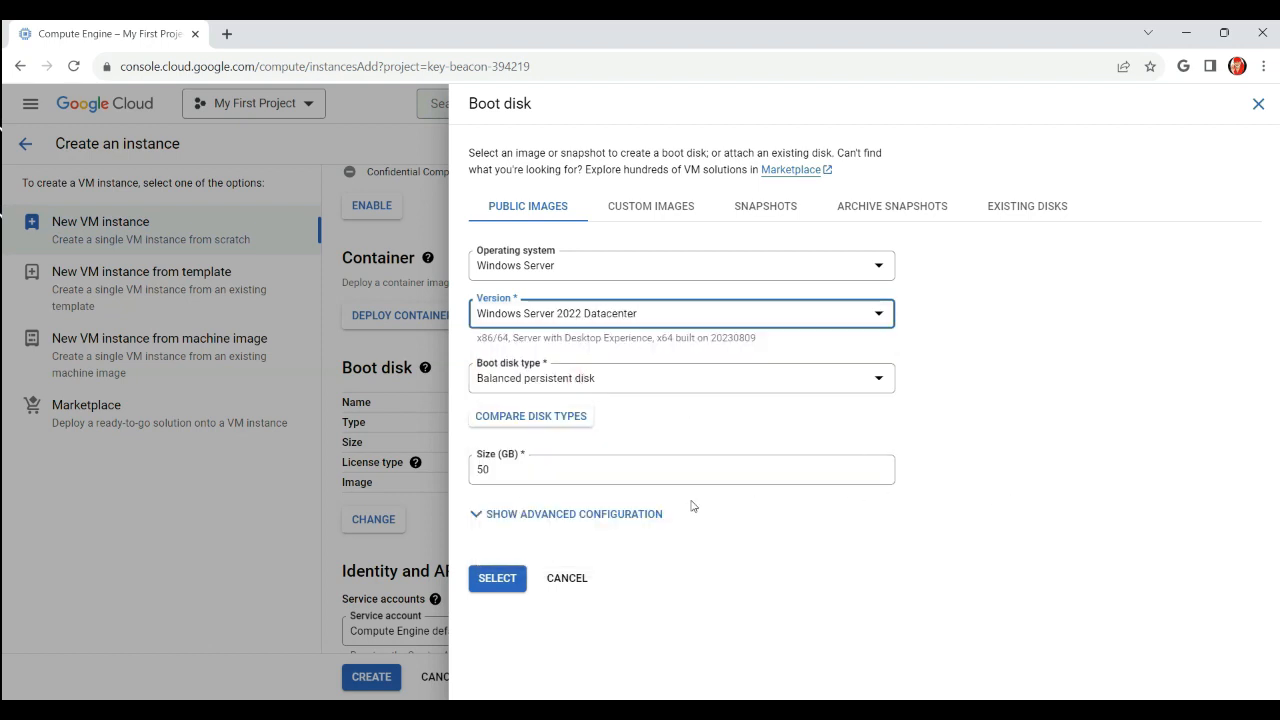
{"action": "left_click_drag", "start_coordinate": [517, 472], "coordinate": [463, 482]}
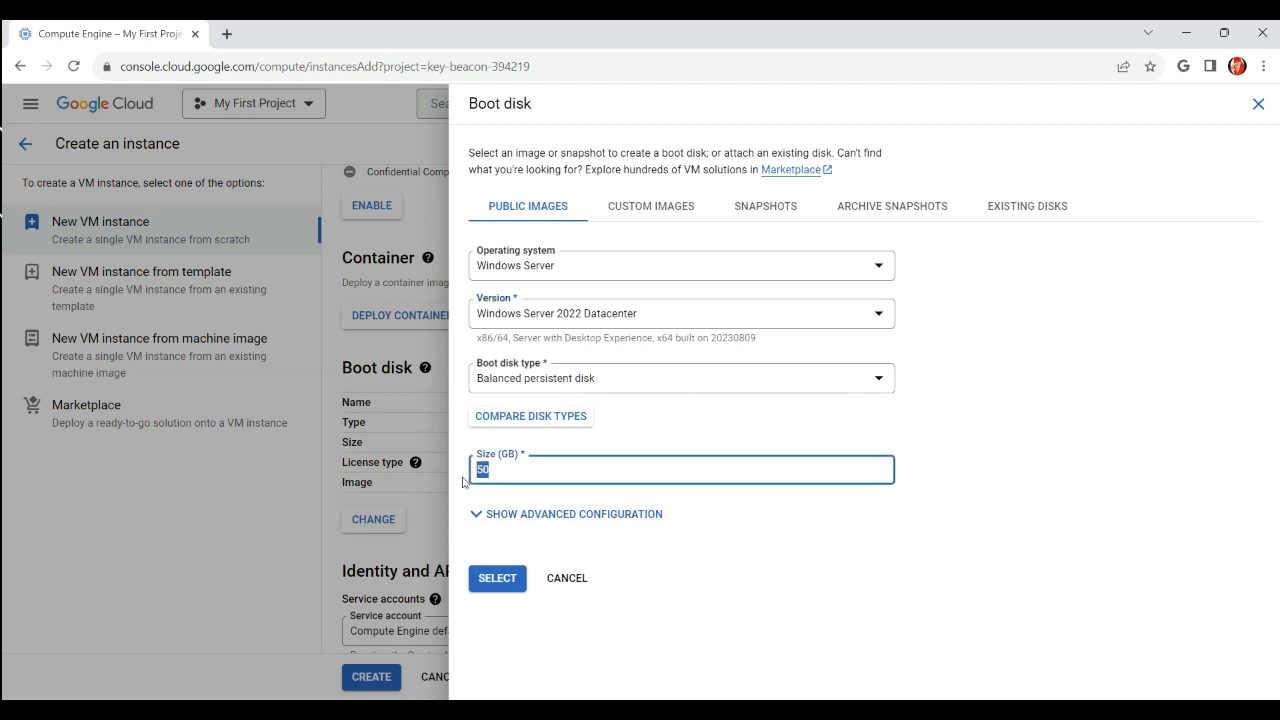
{"action": "left_click", "coordinate": [727, 546]}
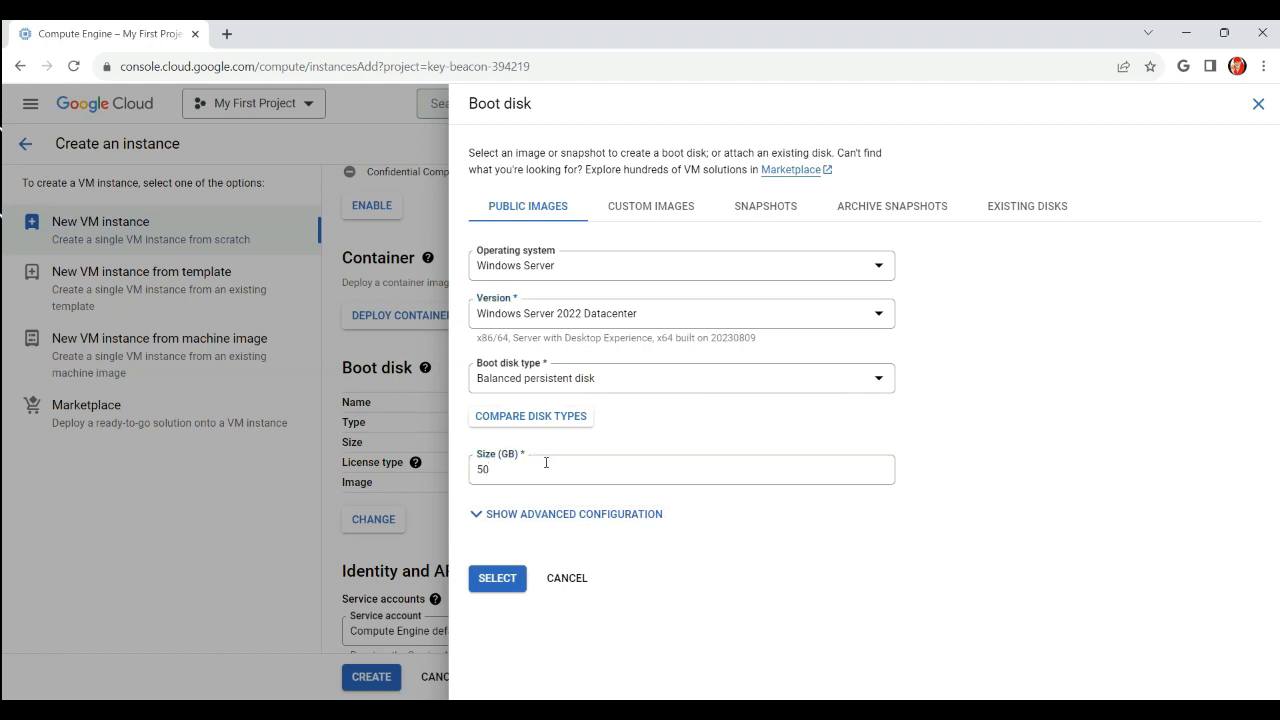
{"action": "left_click", "coordinate": [499, 579]}
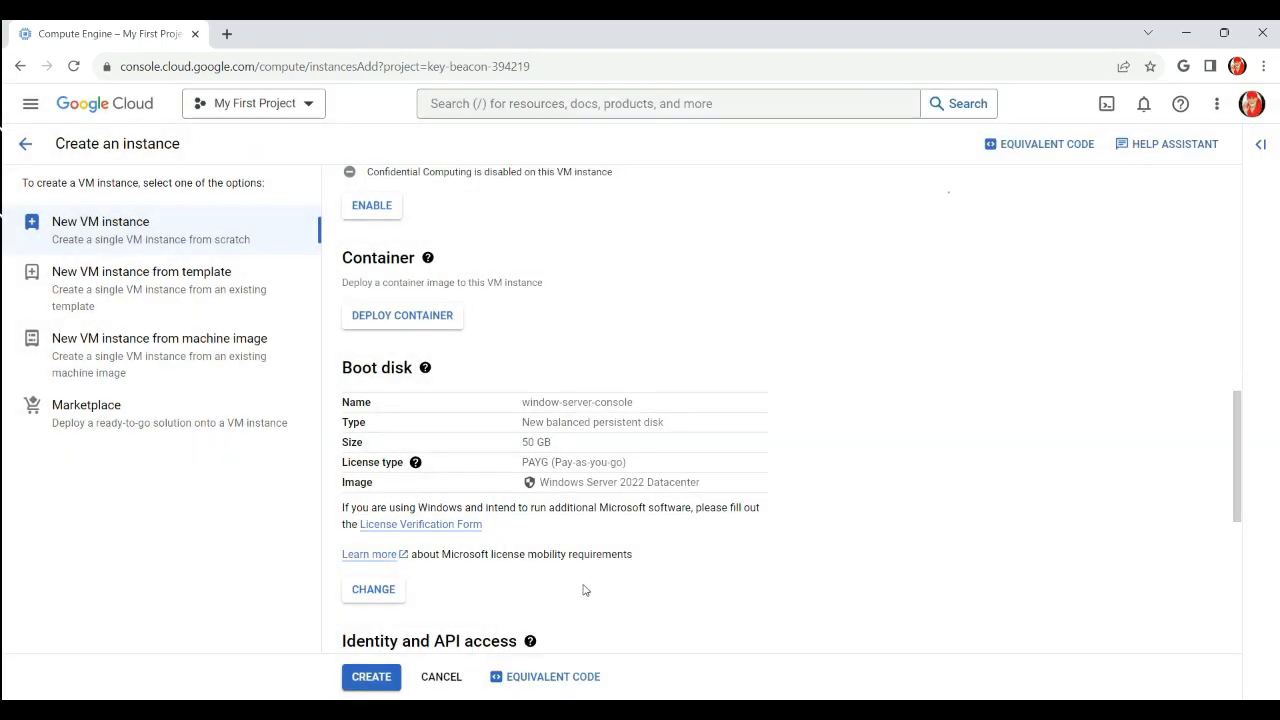
Note the $63.04 monthly cost estimate and allow HTTP and HTTPS firewall traffic
{"action": "scroll", "coordinate": [583, 591], "scroll_direction": "down", "scroll_amount": 2}
{"action": "scroll", "coordinate": [573, 463], "scroll_direction": "down", "scroll_amount": 2}
{"action": "scroll", "coordinate": [576, 465], "scroll_direction": "down", "scroll_amount": 3}
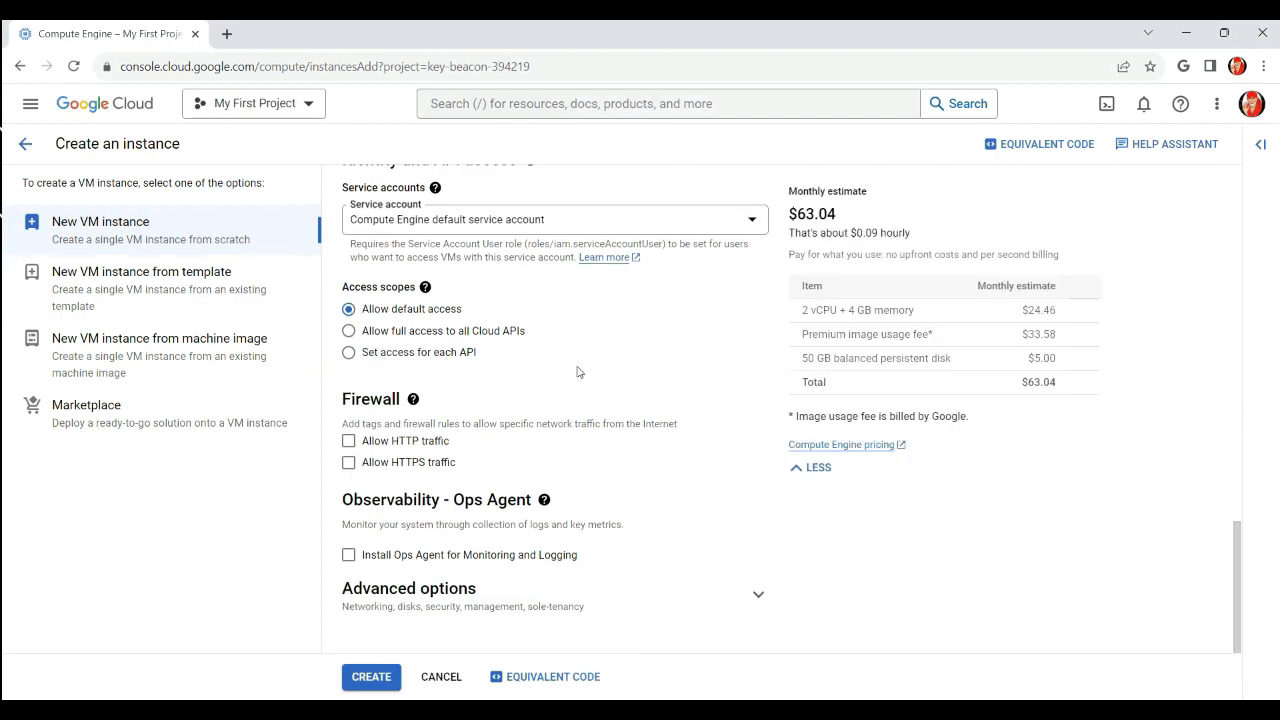
{"action": "mouse_move", "coordinate": [841, 214]}
{"action": "left_mouse_down"}
{"action": "mouse_move", "coordinate": [786, 211]}
{"action": "mouse_move", "coordinate": [838, 214]}
{"action": "left_mouse_up"}
{"action": "left_click", "coordinate": [893, 208]}
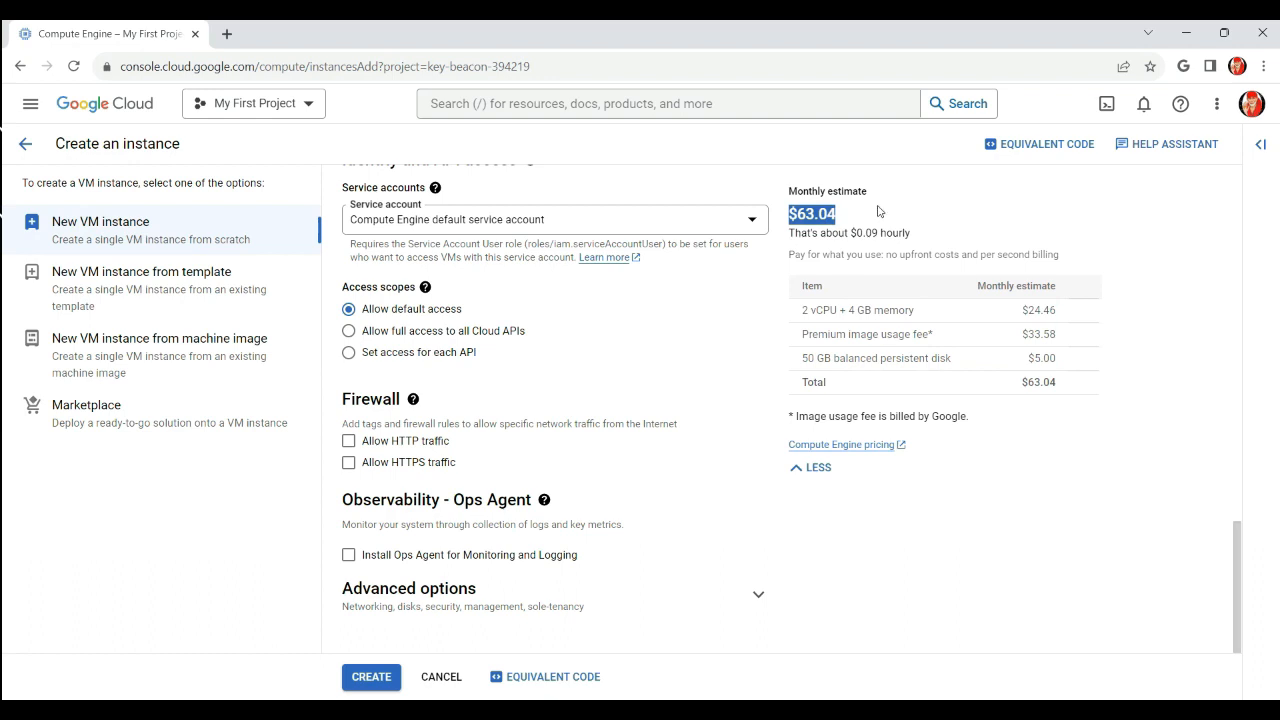
{"action": "left_click", "coordinate": [813, 520]}
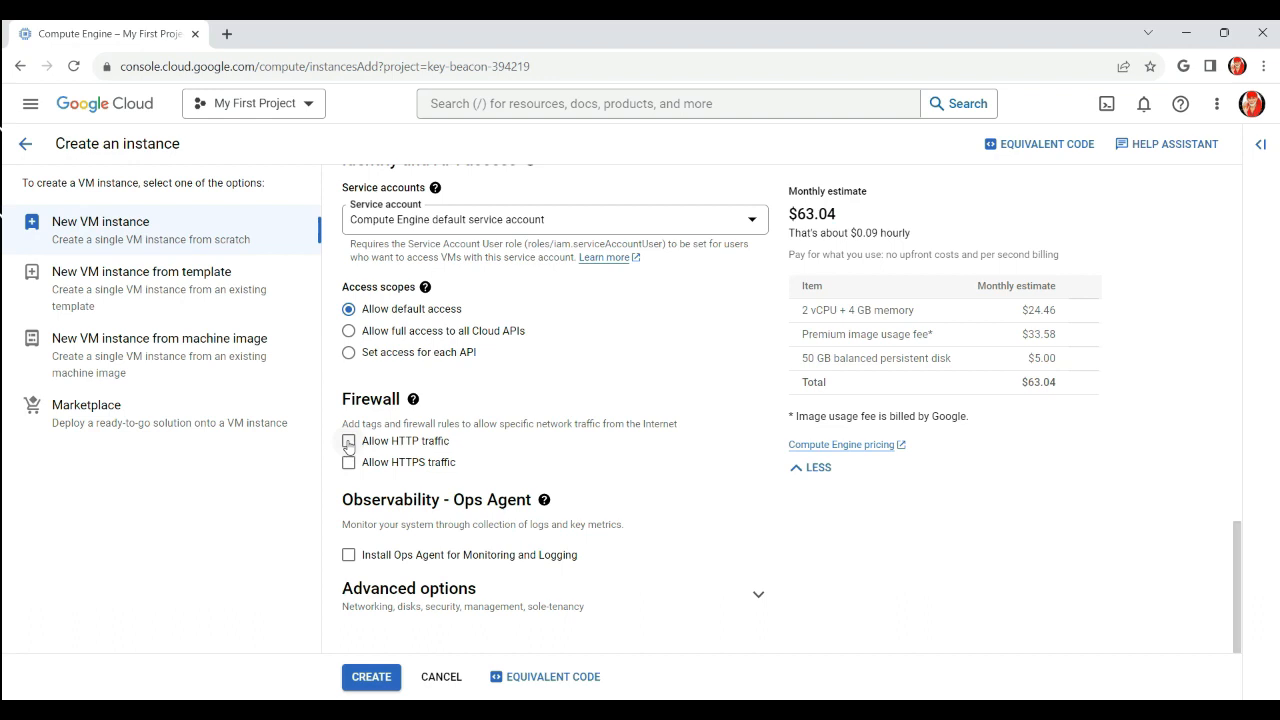
{"action": "left_click", "coordinate": [348, 441]}
{"action": "left_click", "coordinate": [349, 464]}
Confirm the default network interface under advanced networking options and create the instance
{"action": "left_click", "coordinate": [757, 596]}
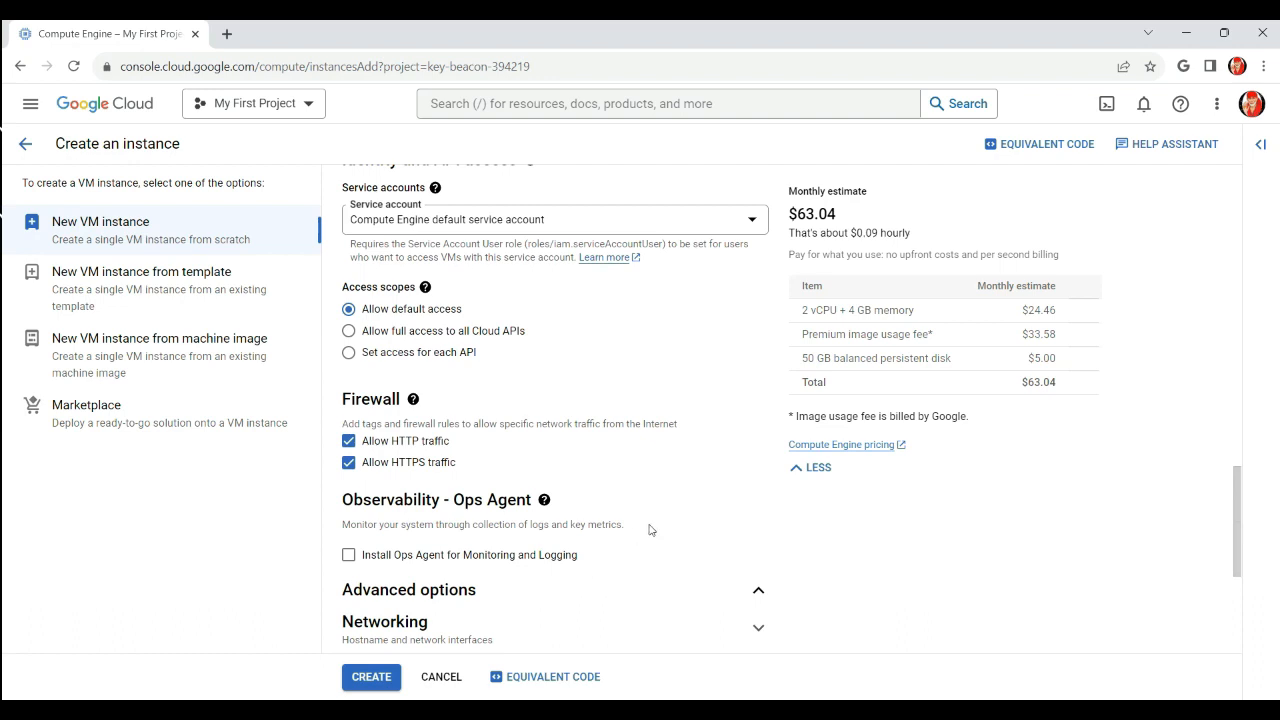
{"action": "scroll", "coordinate": [646, 529], "scroll_direction": "down", "scroll_amount": 4}
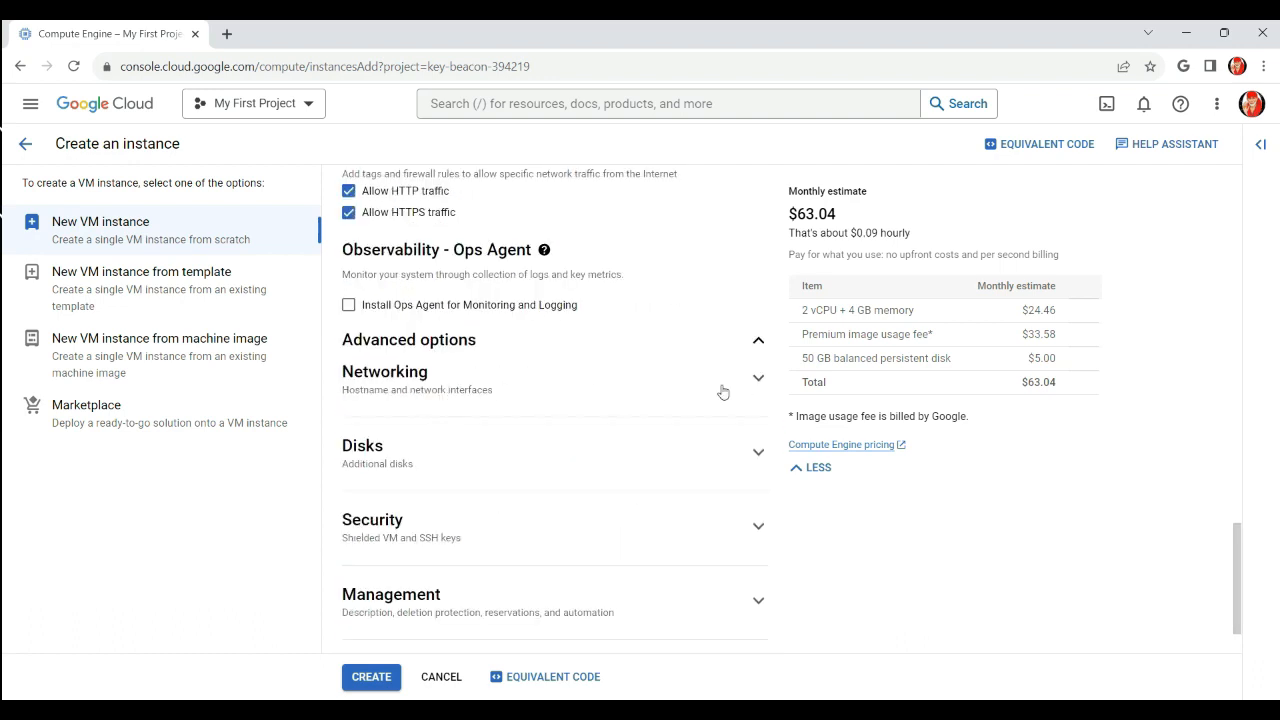
{"action": "left_click", "coordinate": [559, 402]}
{"action": "scroll", "coordinate": [620, 545], "scroll_direction": "down", "scroll_amount": 5}
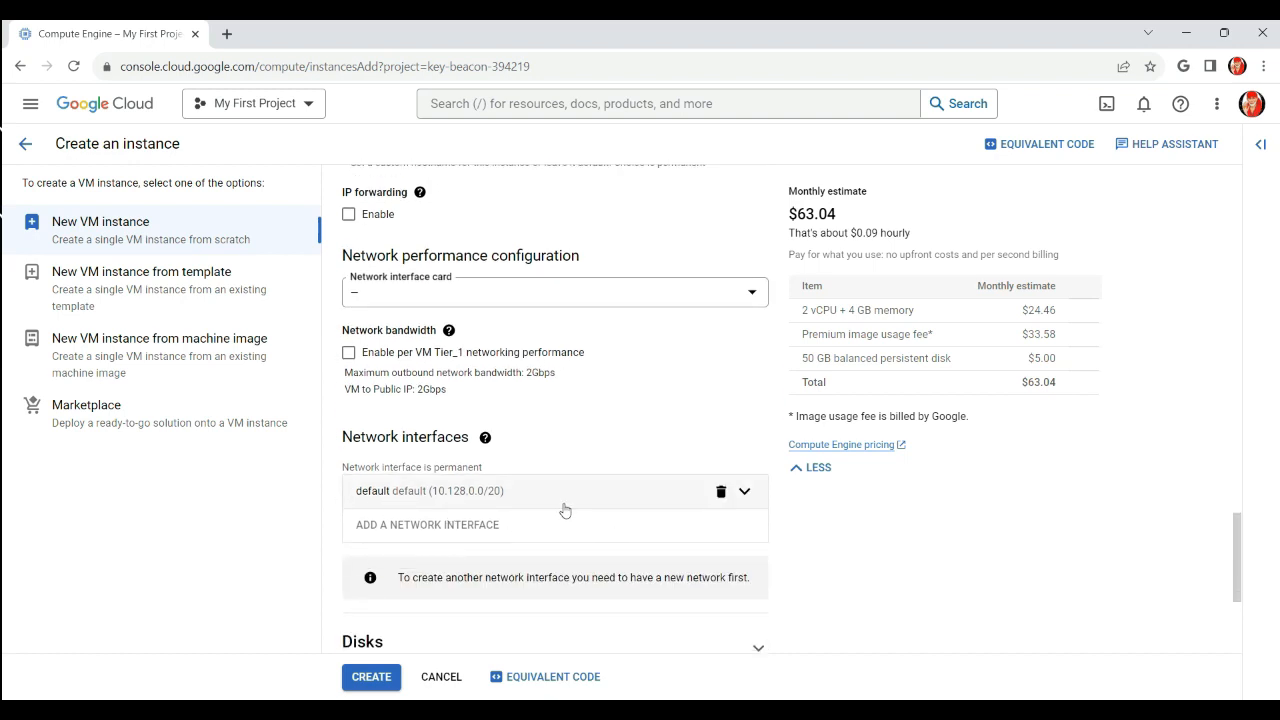
{"action": "left_click", "coordinate": [556, 496]}
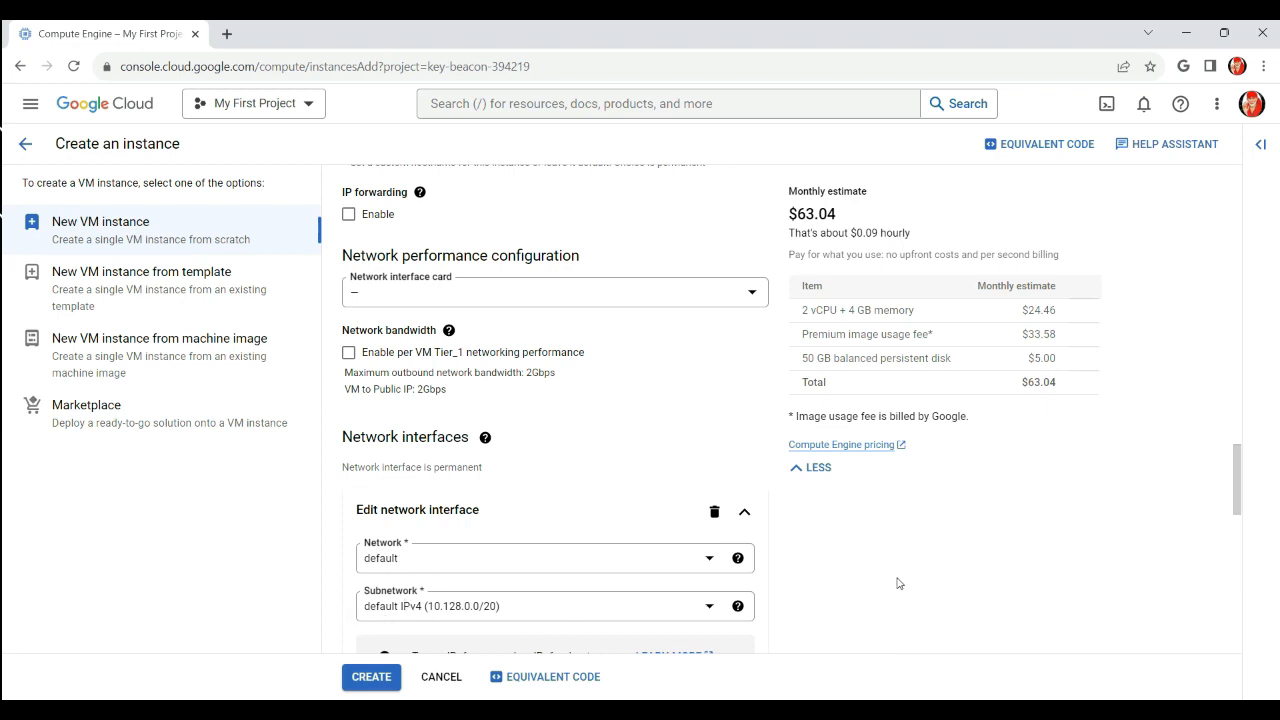
{"action": "scroll", "coordinate": [386, 448], "scroll_direction": "down", "scroll_amount": 2}
{"action": "scroll", "coordinate": [675, 515], "scroll_direction": "down", "scroll_amount": 1}
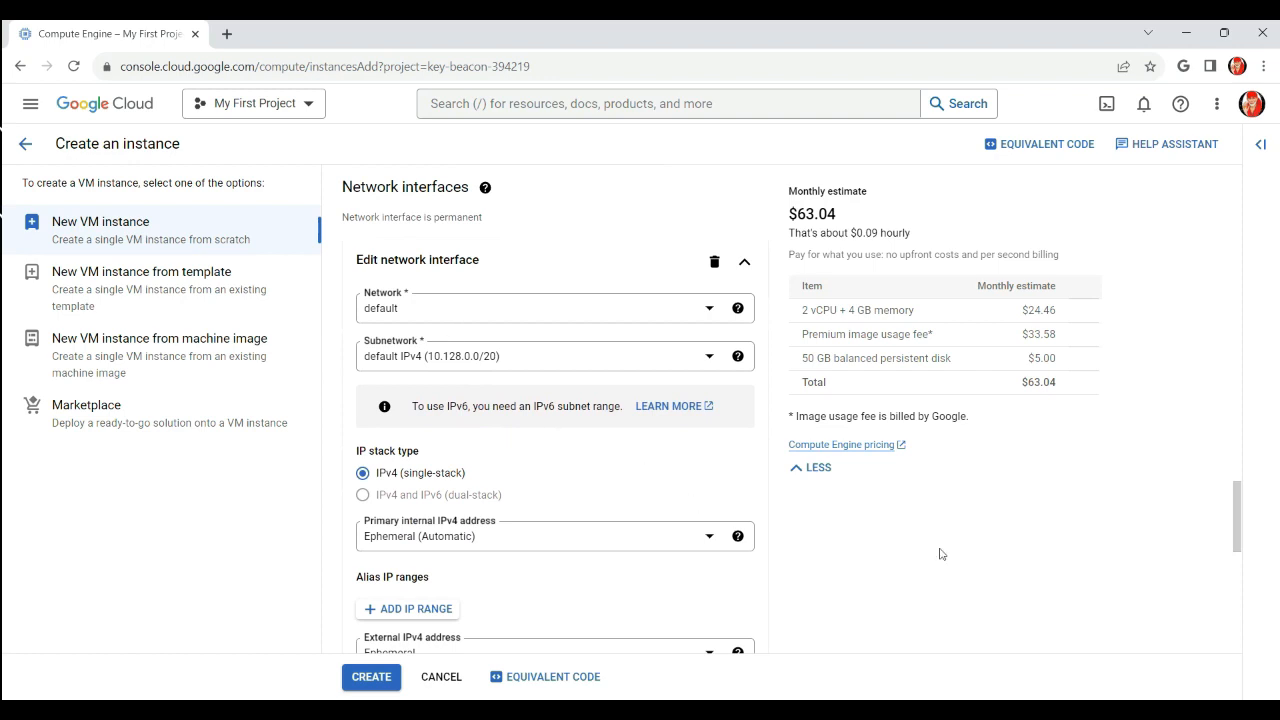
{"action": "scroll", "coordinate": [900, 550], "scroll_direction": "down", "scroll_amount": 6}
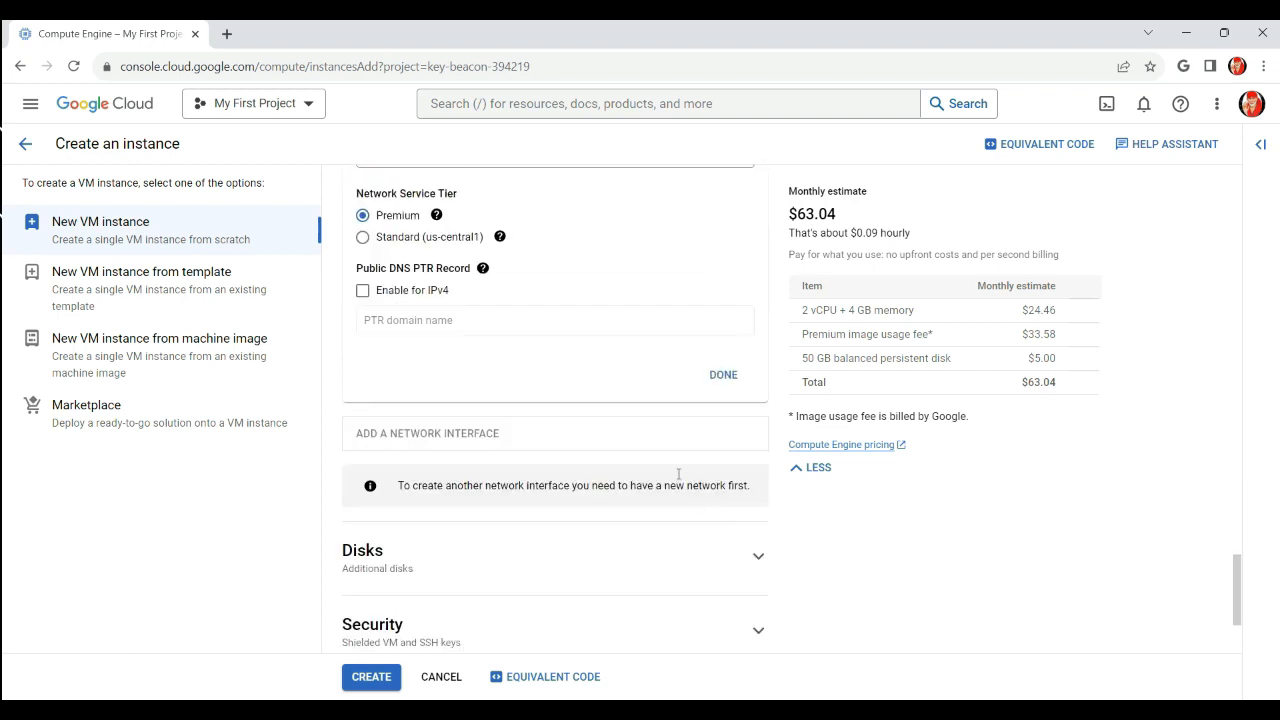
{"action": "left_click", "coordinate": [722, 375]}
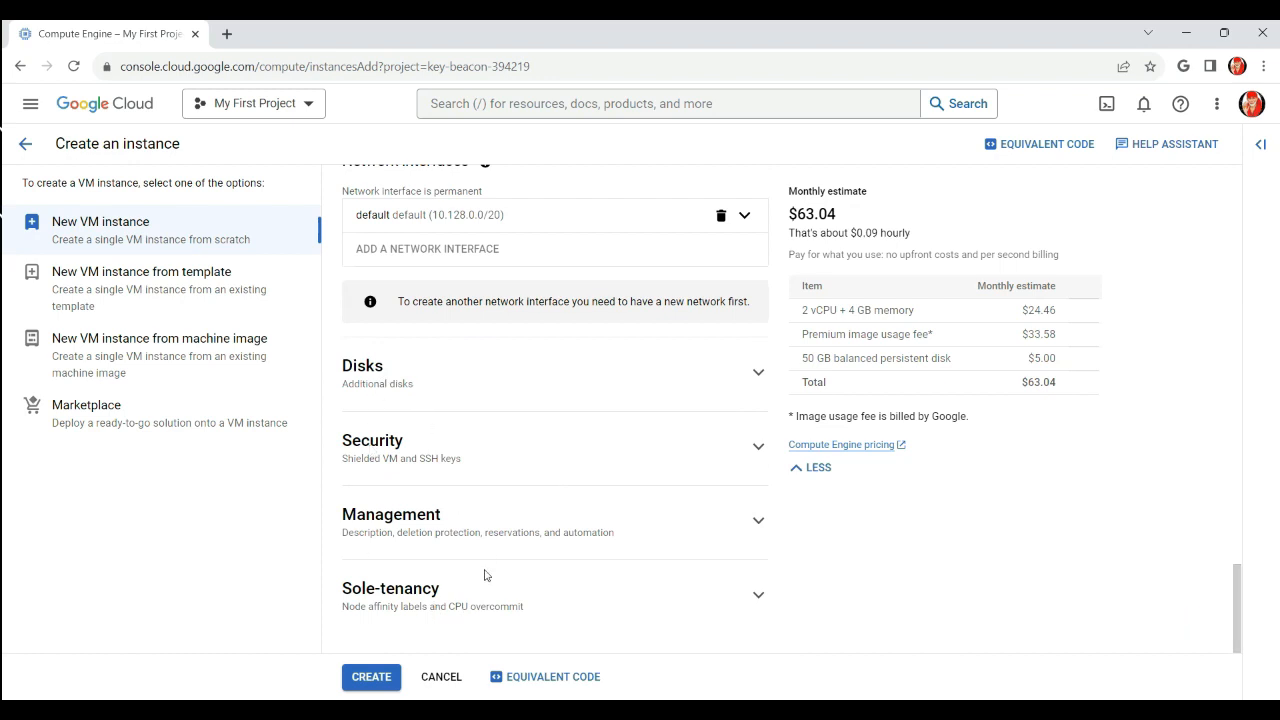
{"action": "left_click", "coordinate": [374, 678]}
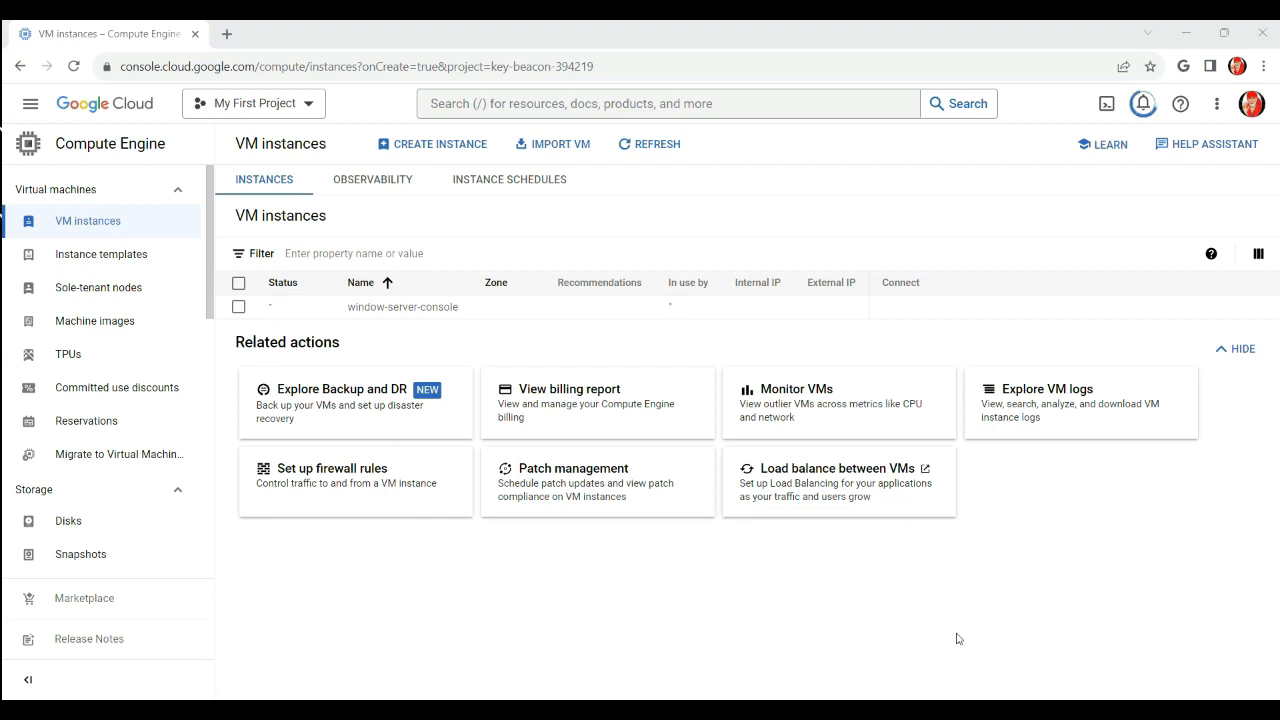
Refresh the VM list to see window-server-console running, then check recent notifications
{"action": "left_click", "coordinate": [650, 144]}
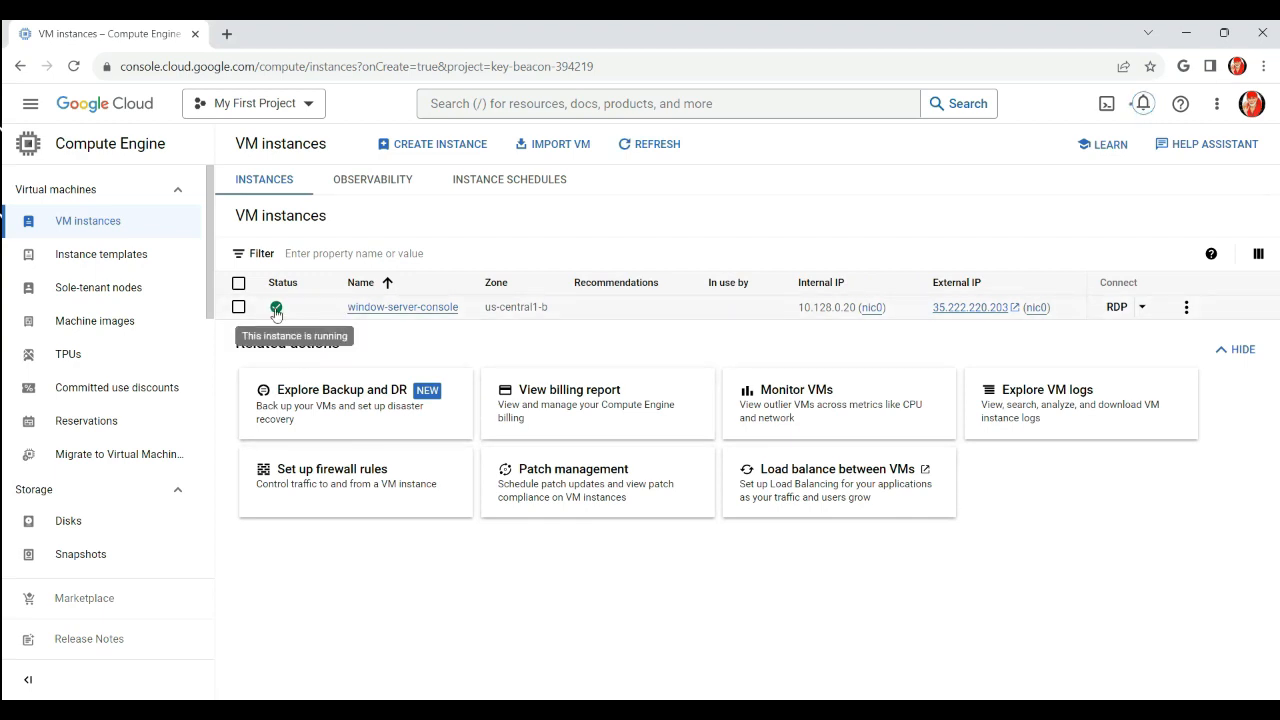
{"action": "left_click_drag", "start_coordinate": [466, 310], "coordinate": [344, 312]}
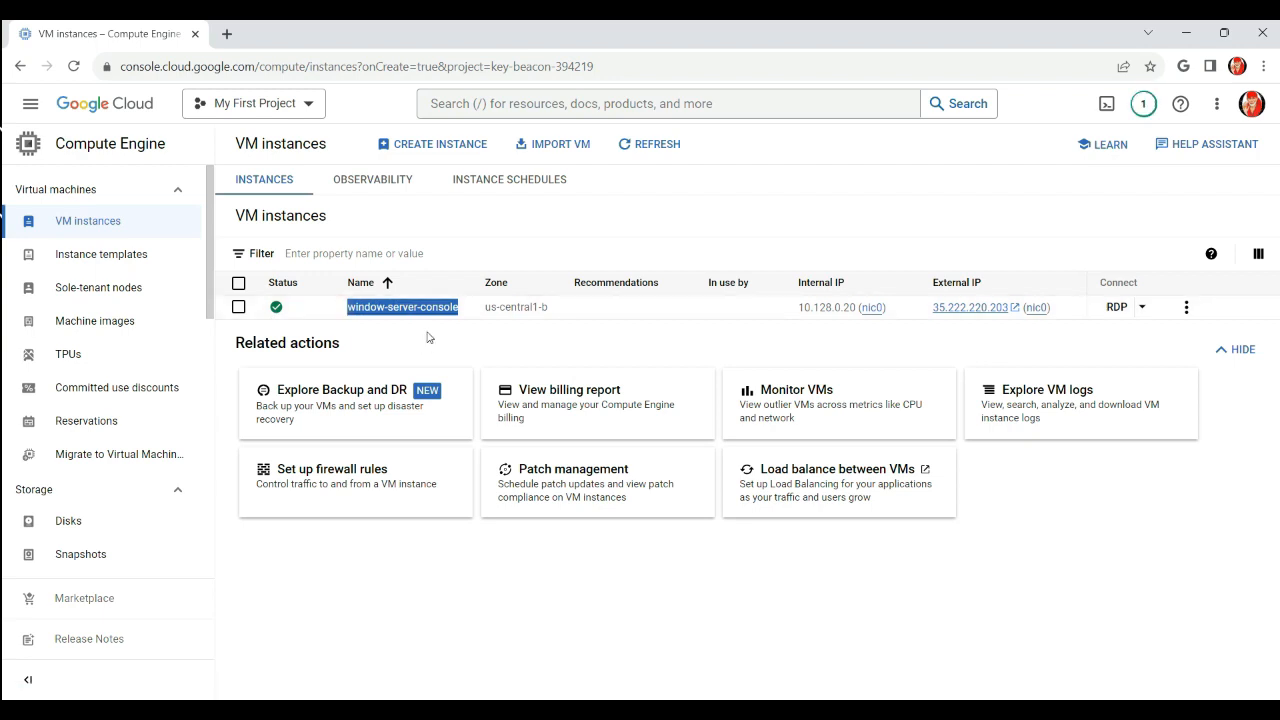
{"action": "left_click", "coordinate": [1143, 104]}
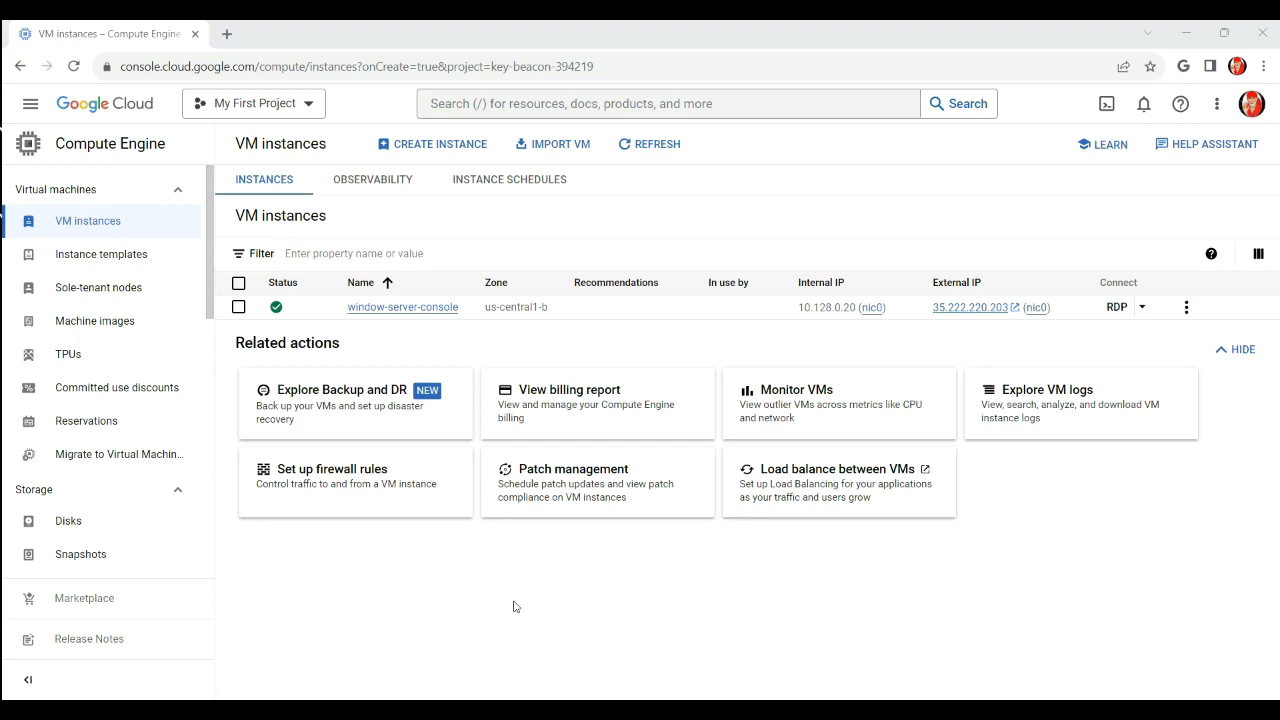
Go to VPC network Firewall and begin a new firewall rule
{"action": "left_click", "coordinate": [31, 105]}
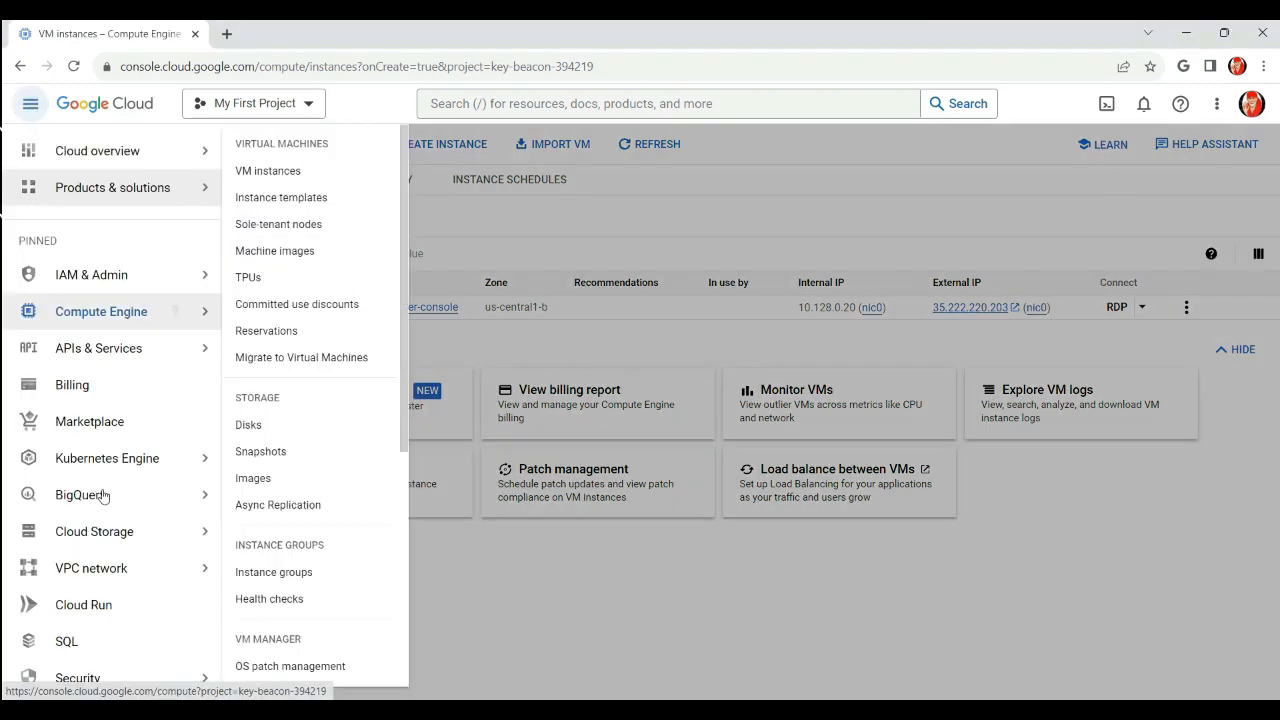
{"action": "mouse_move", "coordinate": [96, 579]}
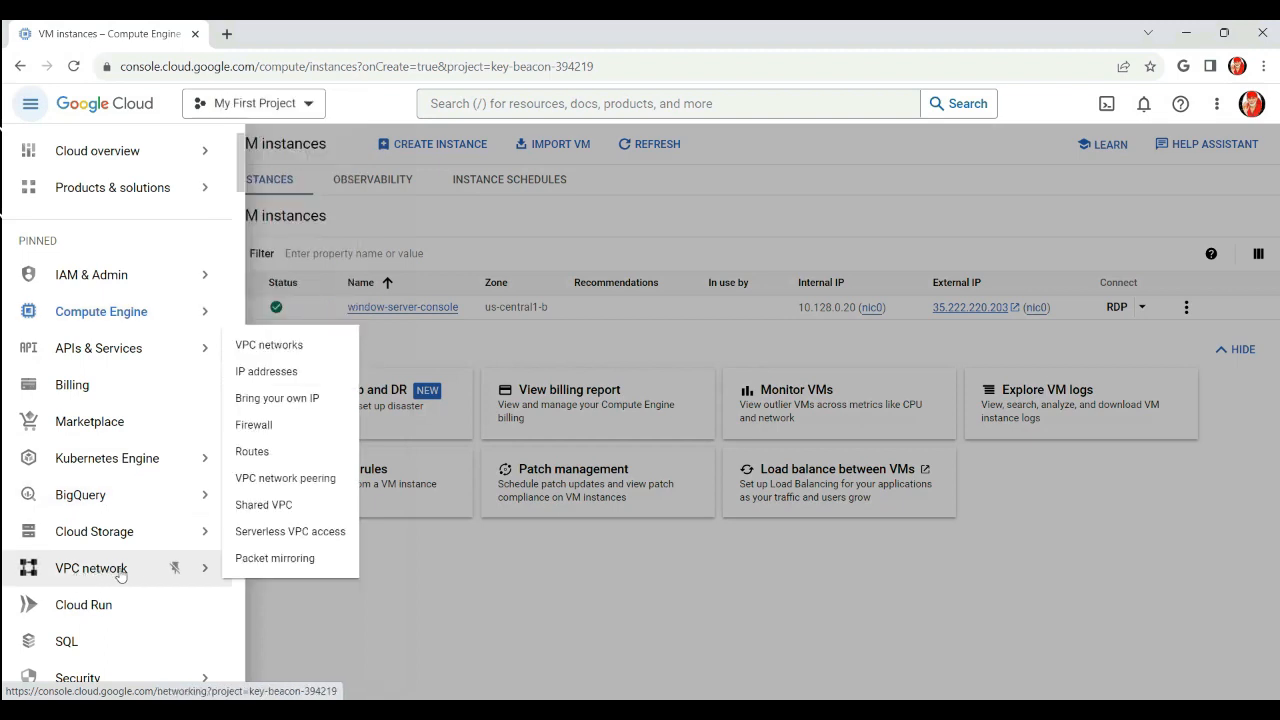
{"action": "left_click", "coordinate": [253, 426]}
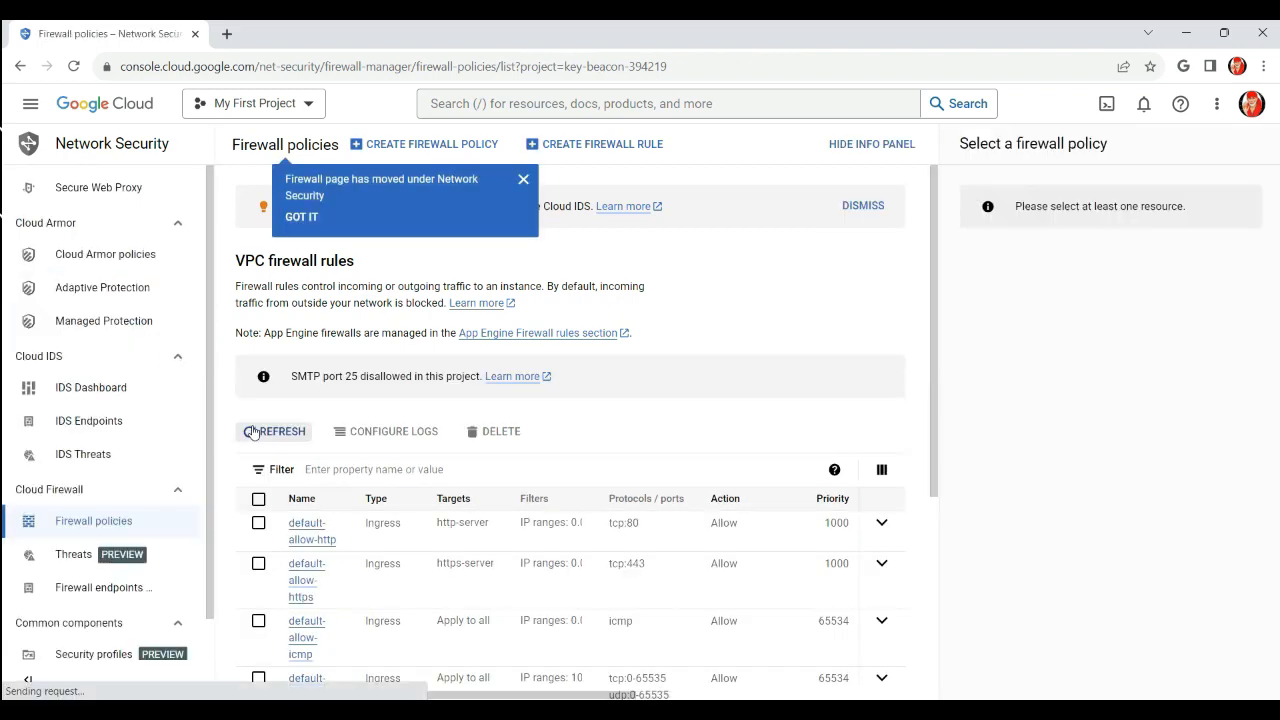
{"action": "left_click", "coordinate": [523, 181]}
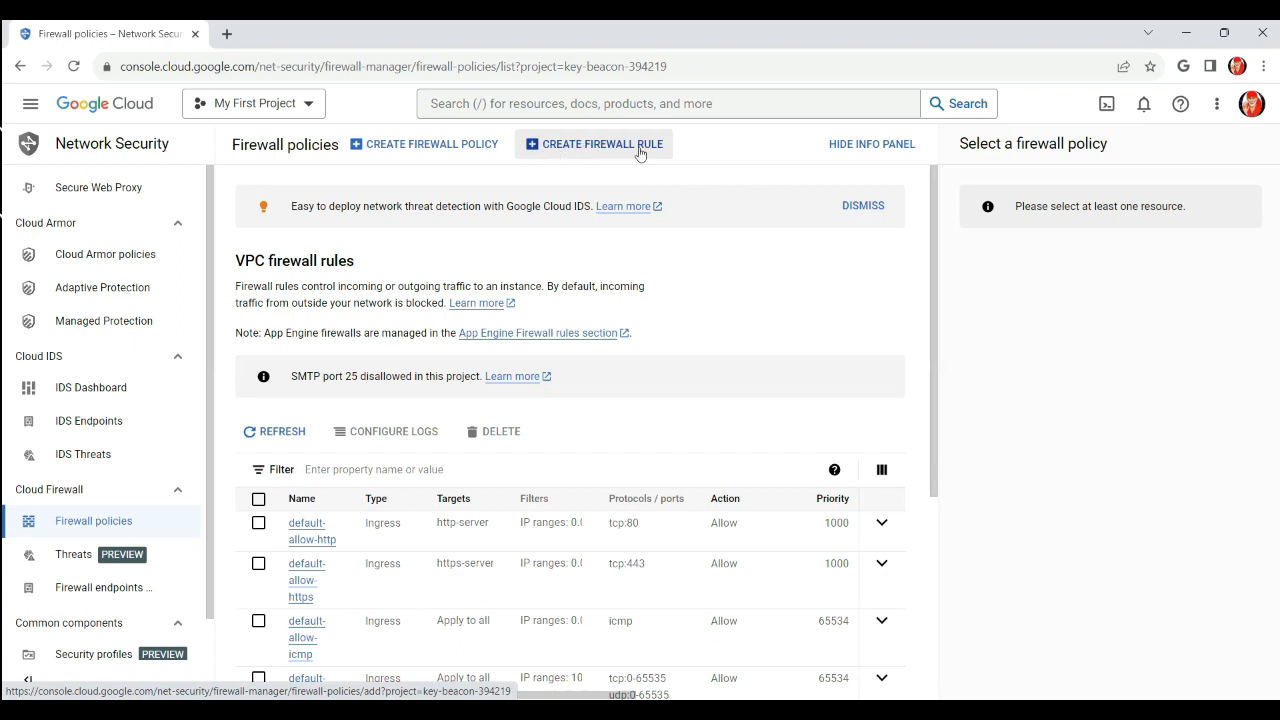
{"action": "left_click", "coordinate": [600, 146]}
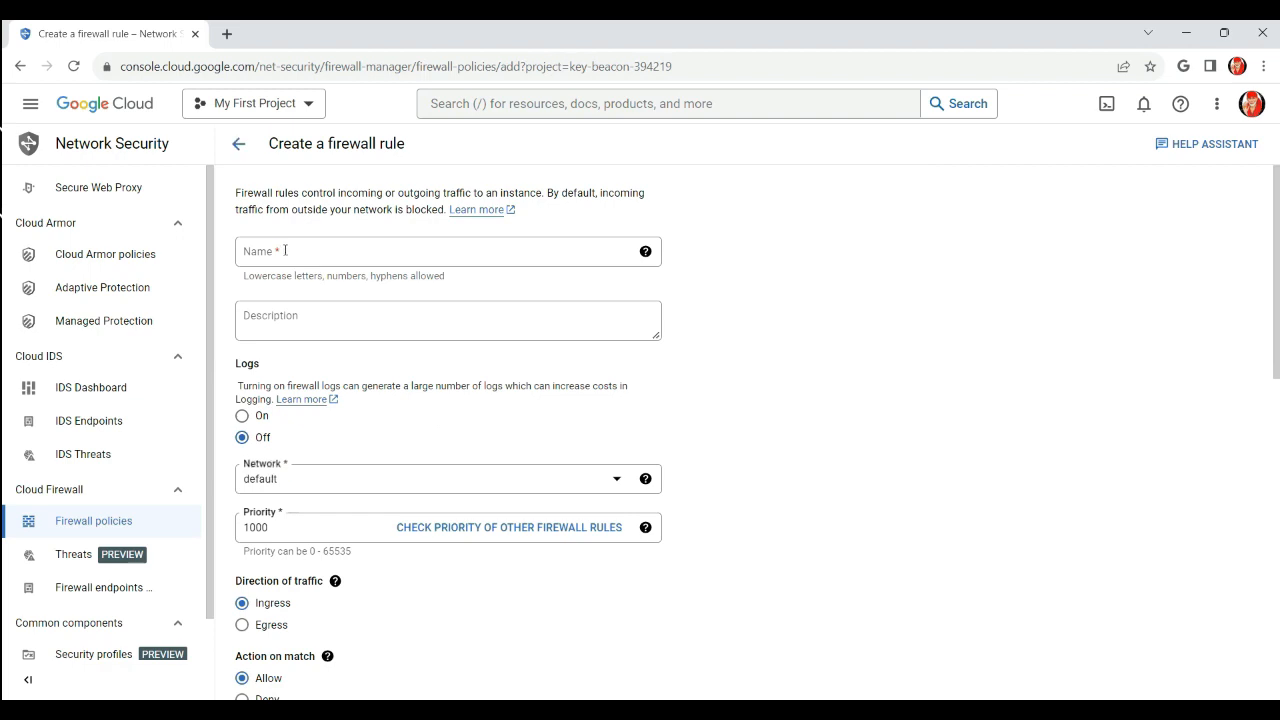
Name the rule windows-server-rdp-port-access on the default network
{"action": "left_click", "coordinate": [283, 251]}
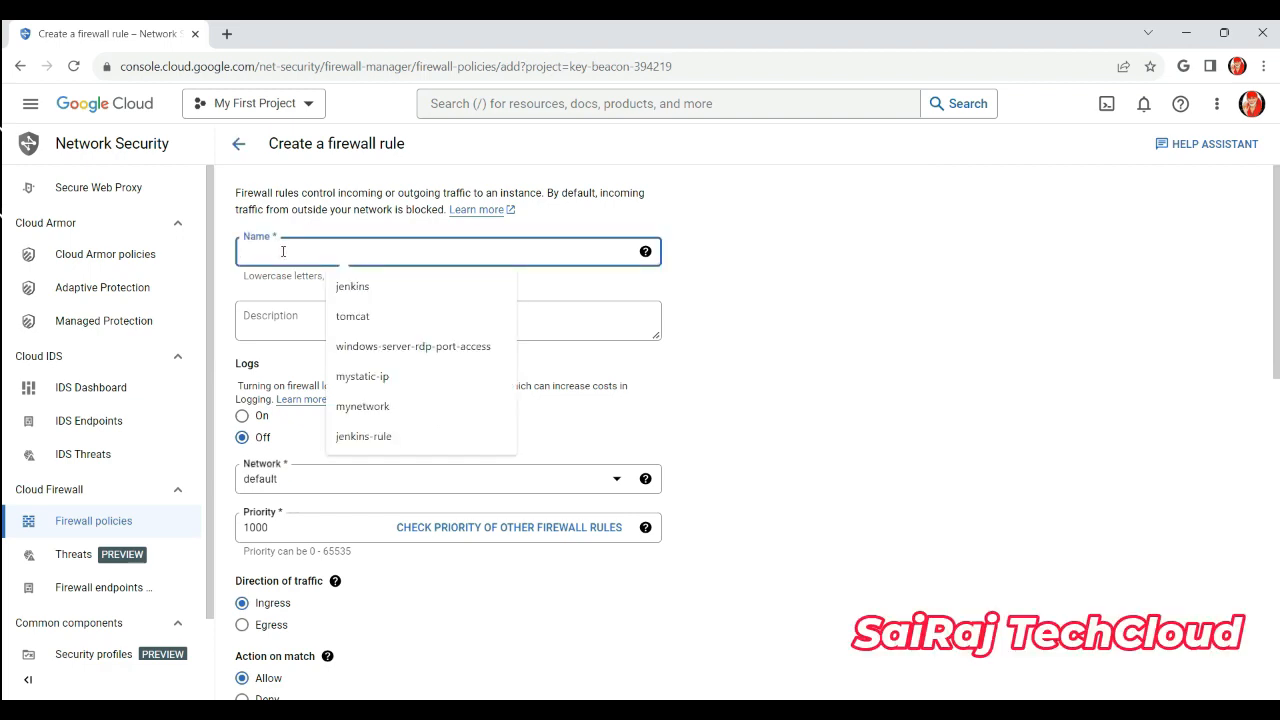
{"action": "left_click", "coordinate": [401, 349]}
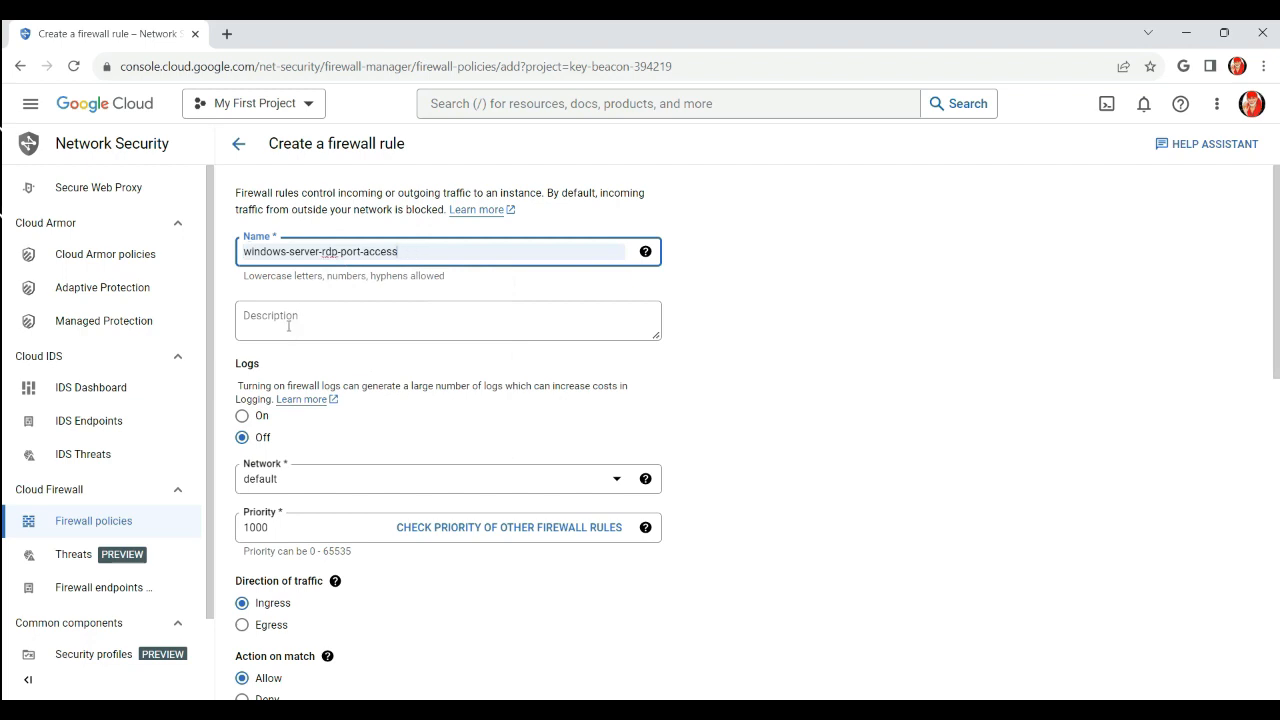
{"action": "scroll", "coordinate": [437, 434], "scroll_direction": "down", "scroll_amount": 2}
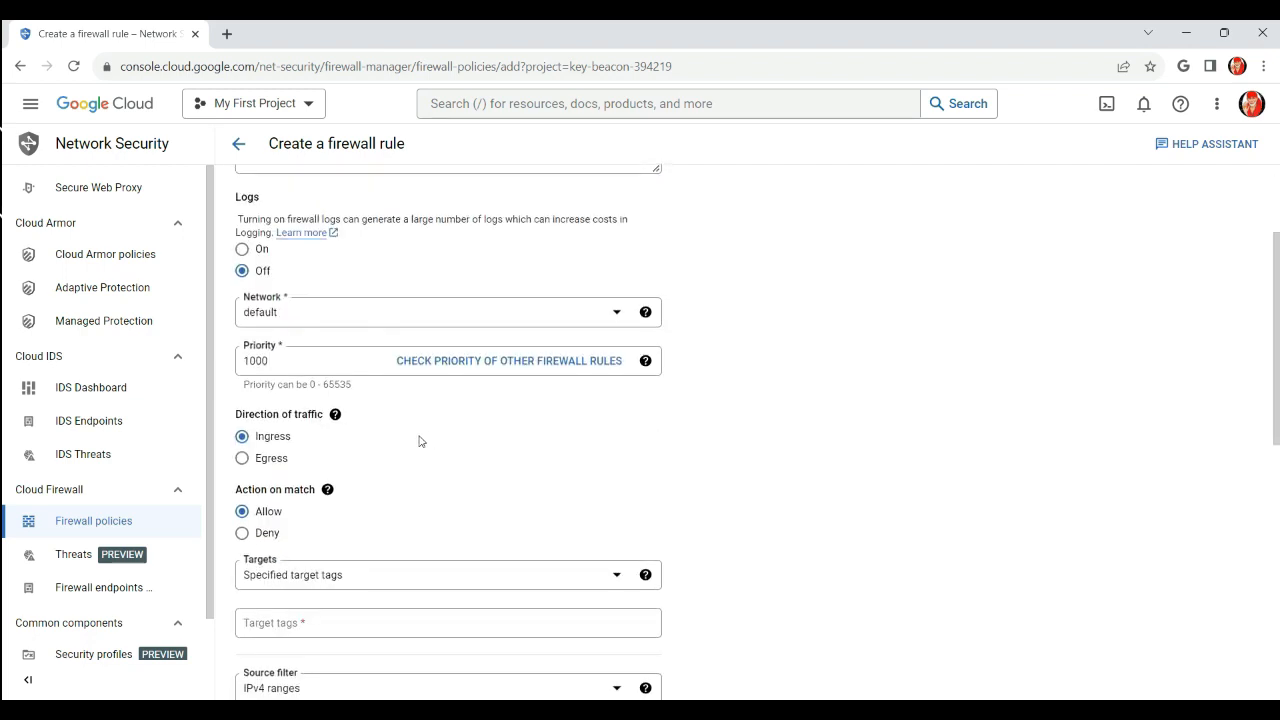
{"action": "left_click", "coordinate": [321, 326]}
{"action": "left_click", "coordinate": [283, 374]}
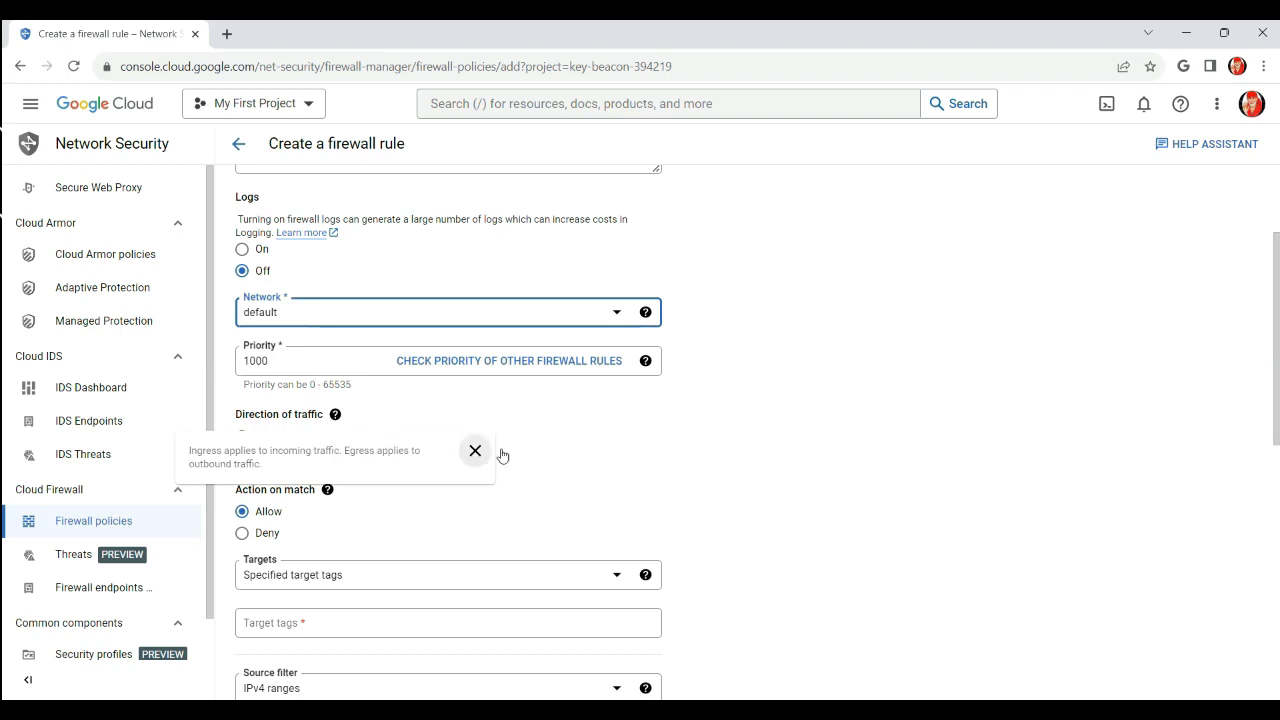
Target the rule at the Compute Engine default service account
{"action": "scroll", "coordinate": [524, 477], "scroll_direction": "down", "scroll_amount": 1}
{"action": "scroll", "coordinate": [524, 477], "scroll_direction": "down", "scroll_amount": 2}
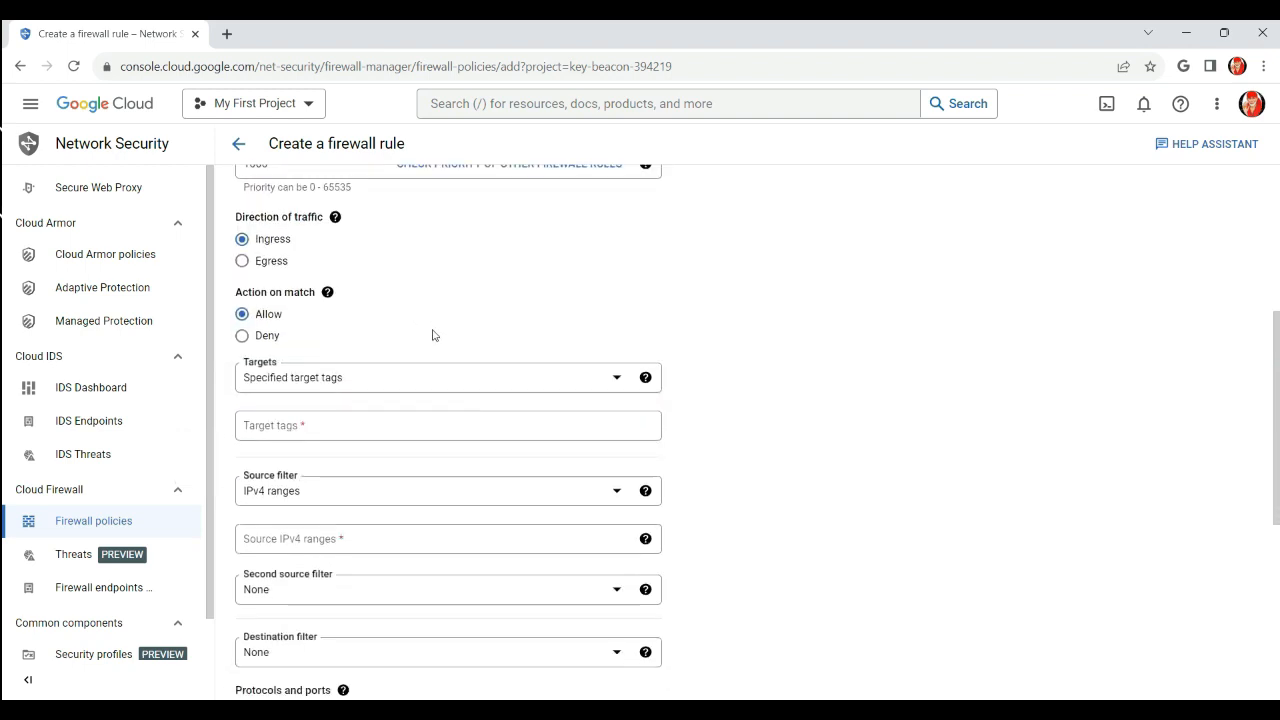
{"action": "left_click", "coordinate": [410, 334]}
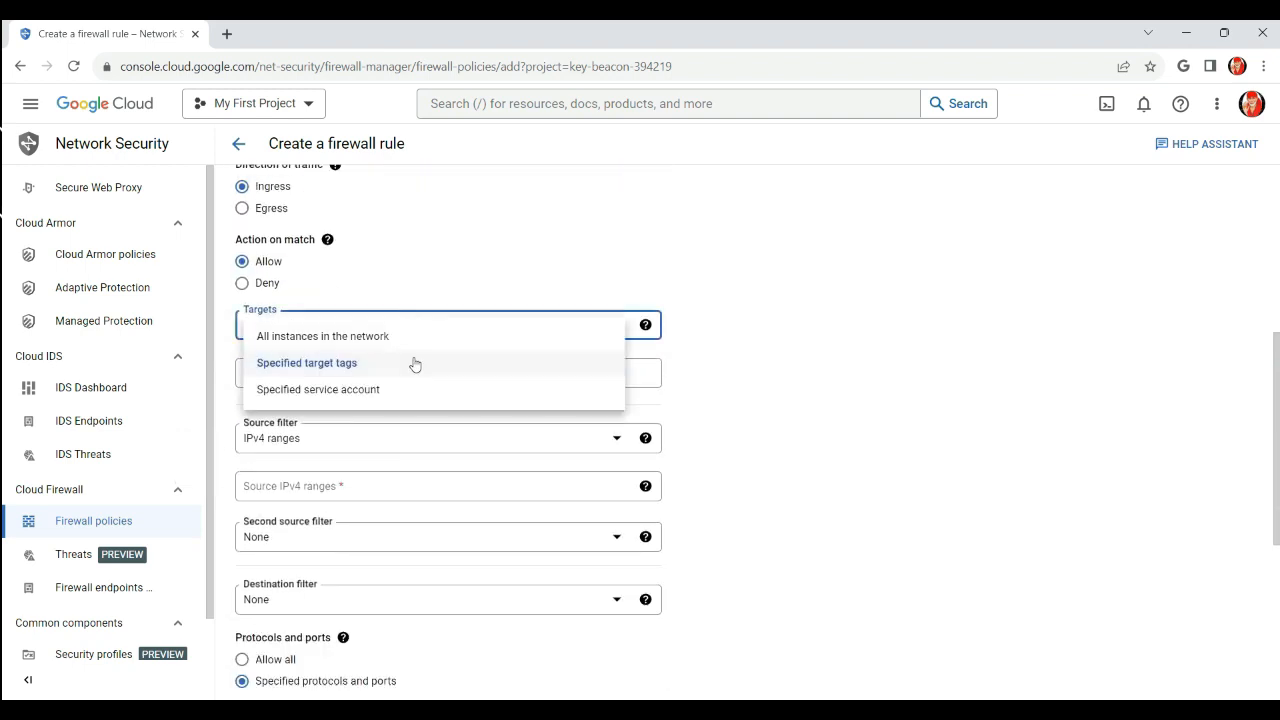
{"action": "left_click", "coordinate": [329, 394]}
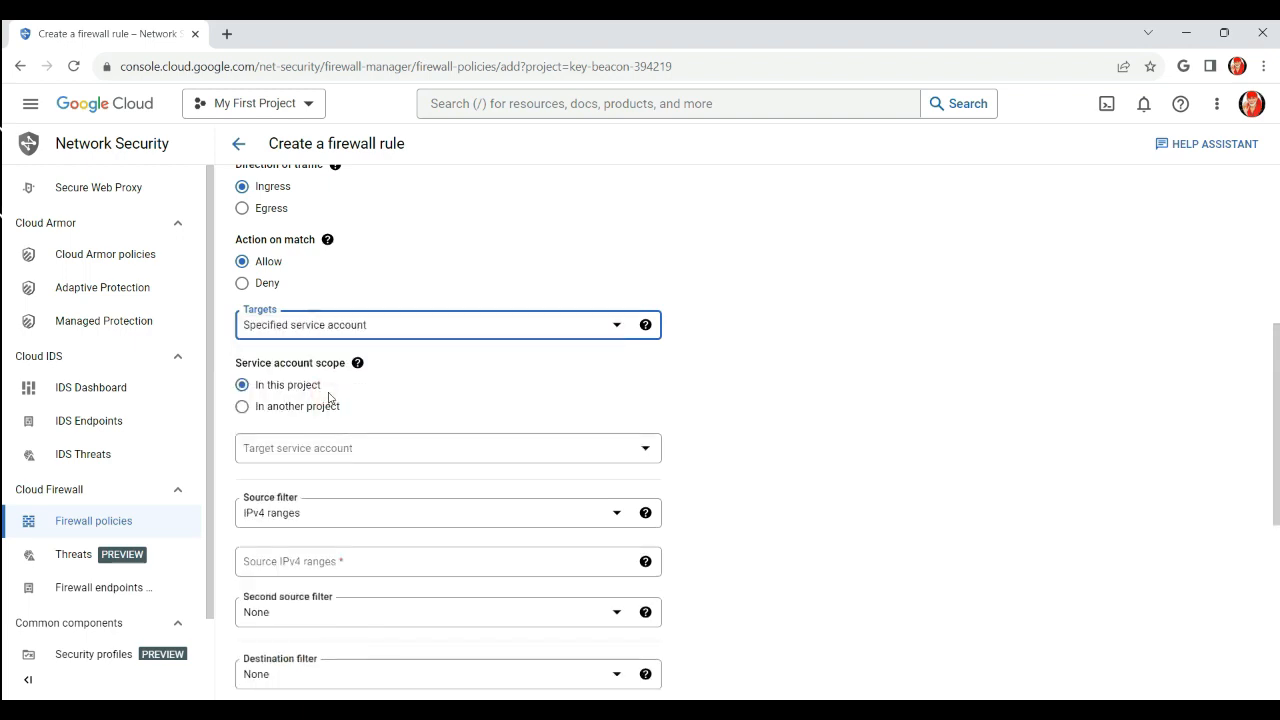
{"action": "left_click", "coordinate": [371, 450]}
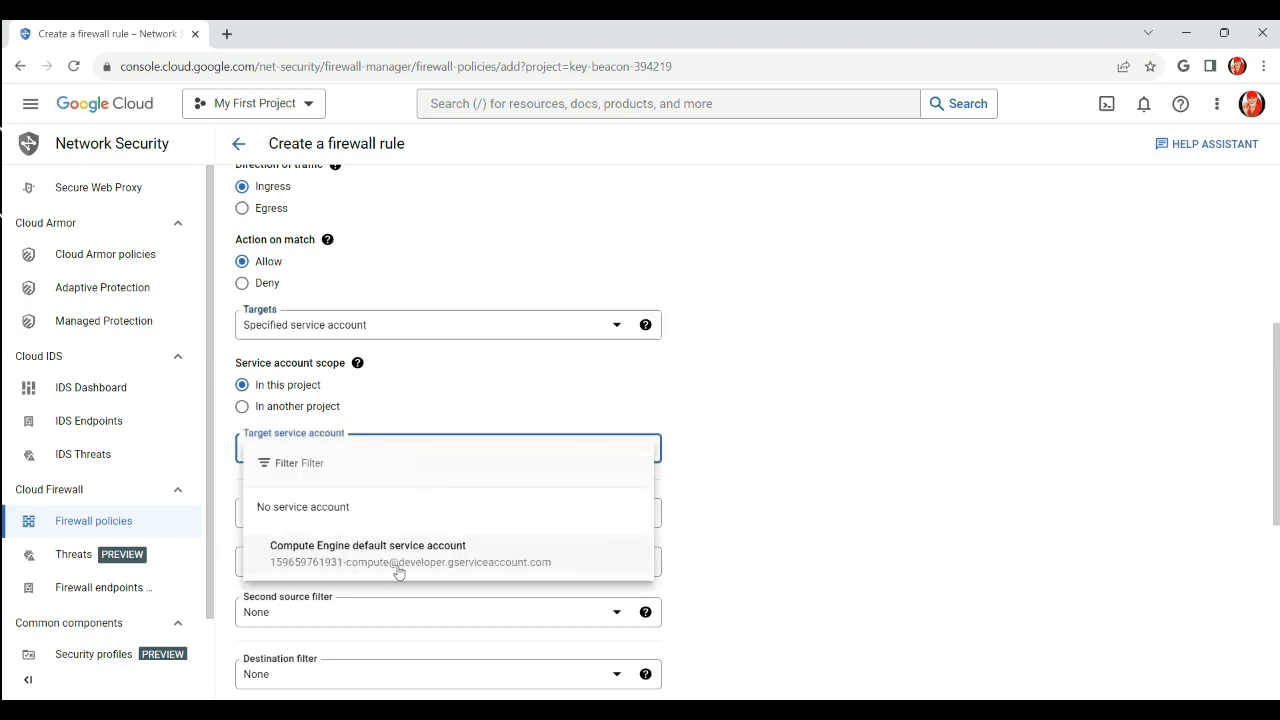
{"action": "left_click", "coordinate": [386, 561]}
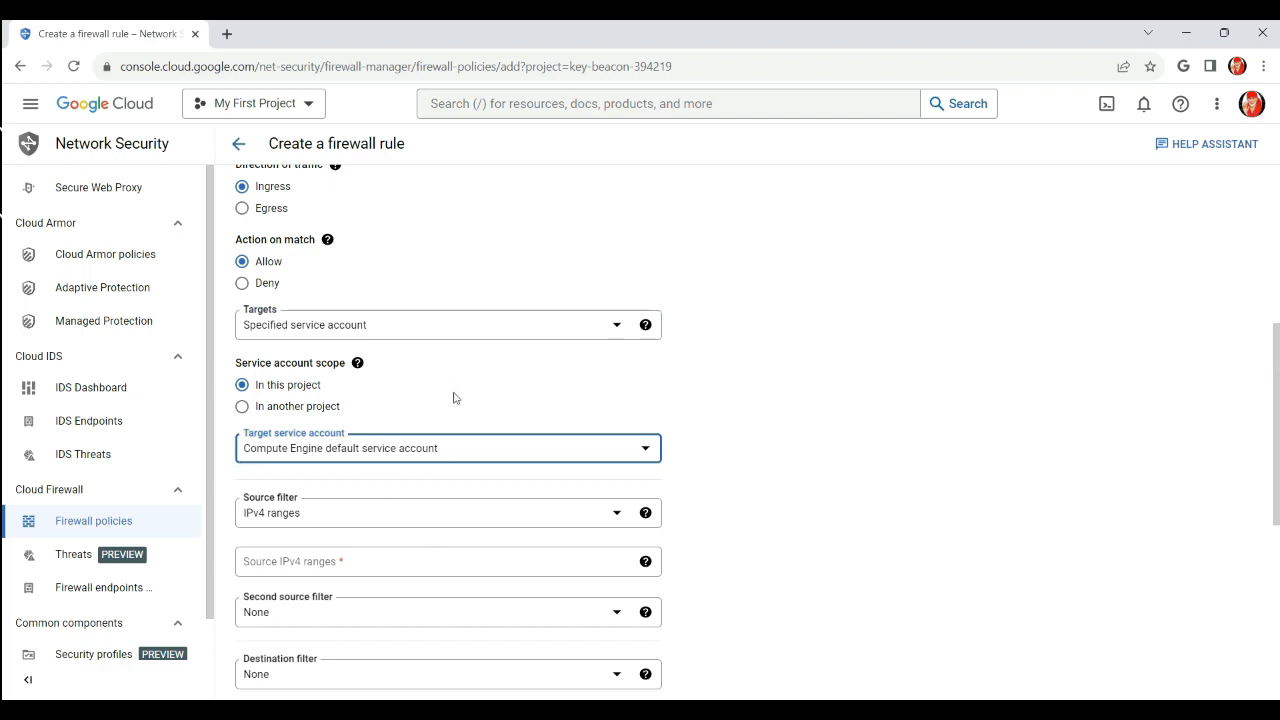
{"action": "scroll", "coordinate": [420, 497], "scroll_direction": "down", "scroll_amount": 3}
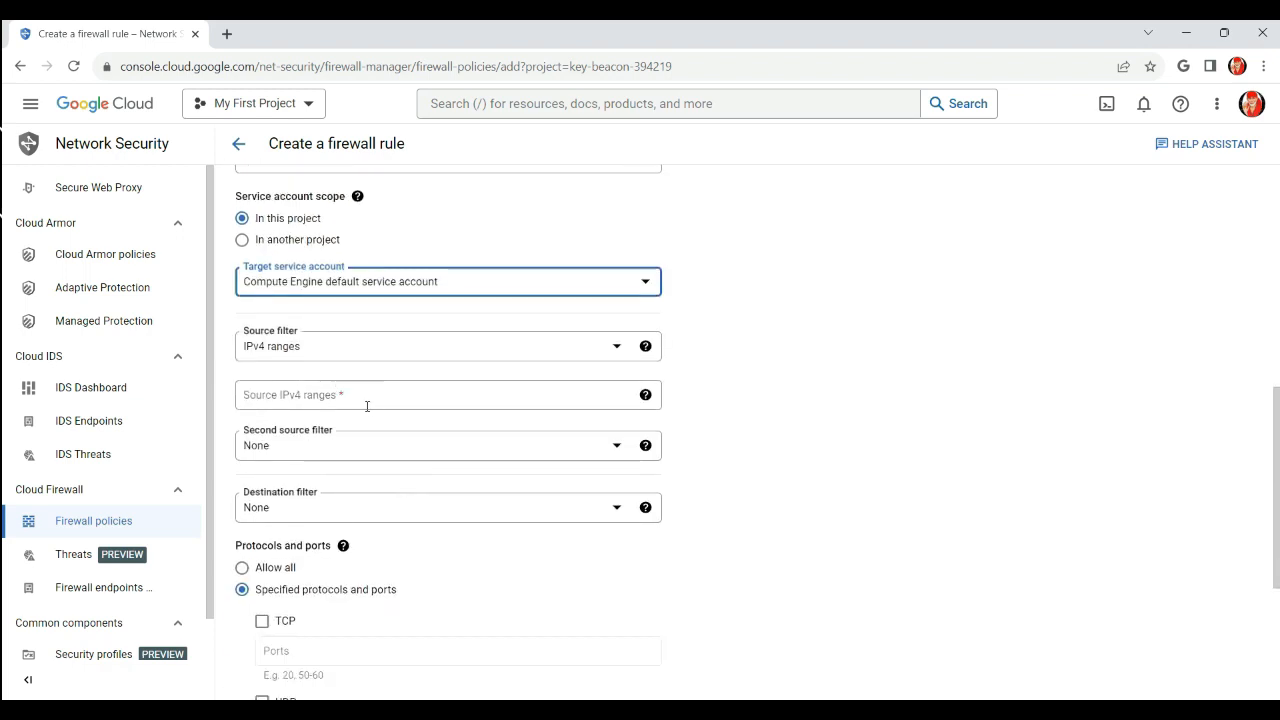
Enter 0.0.0.0/0 as the rule's source IPv4 range
{"action": "left_click", "coordinate": [363, 396]}
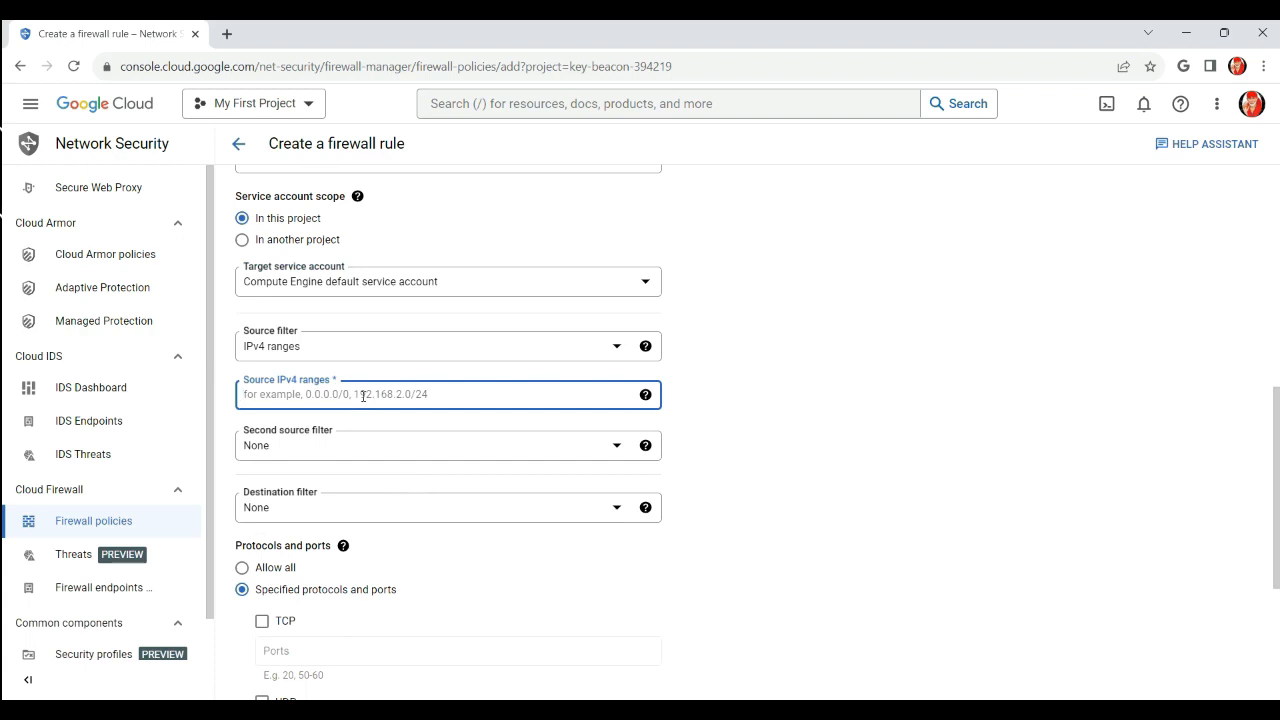
{"action": "type", "text": "0"}
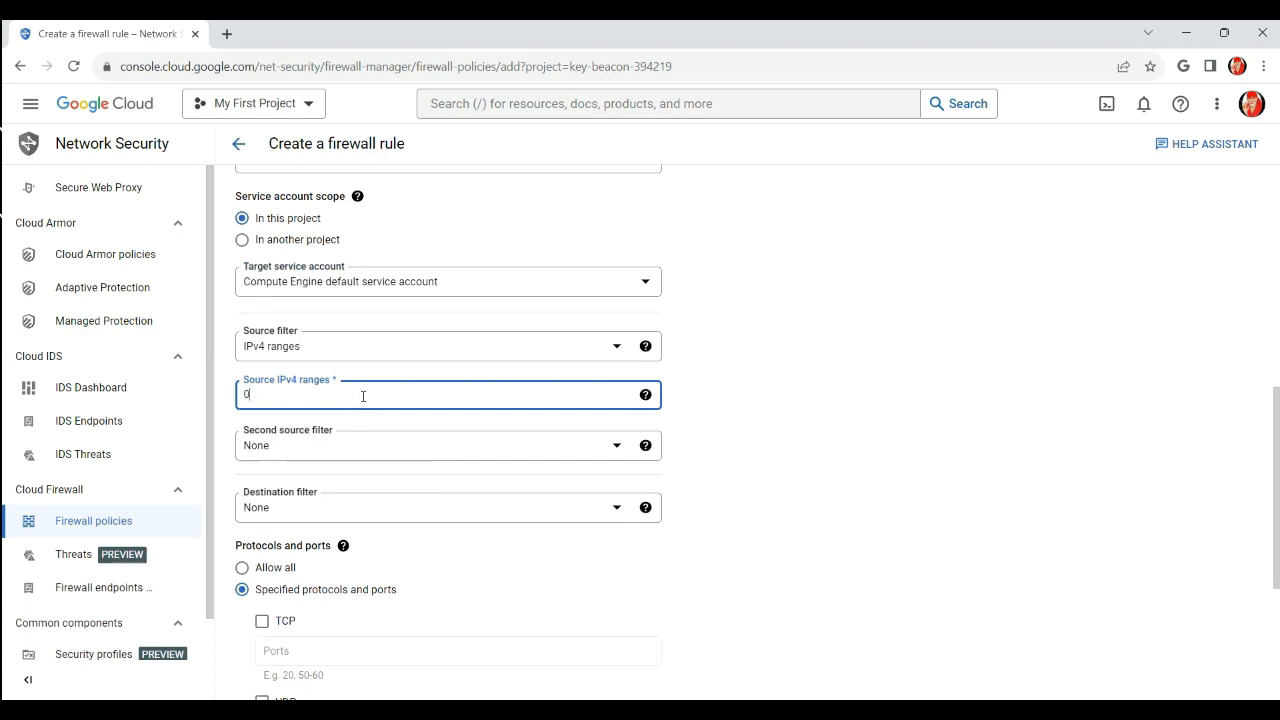
{"action": "type", "text": ".0.0.0/0"}
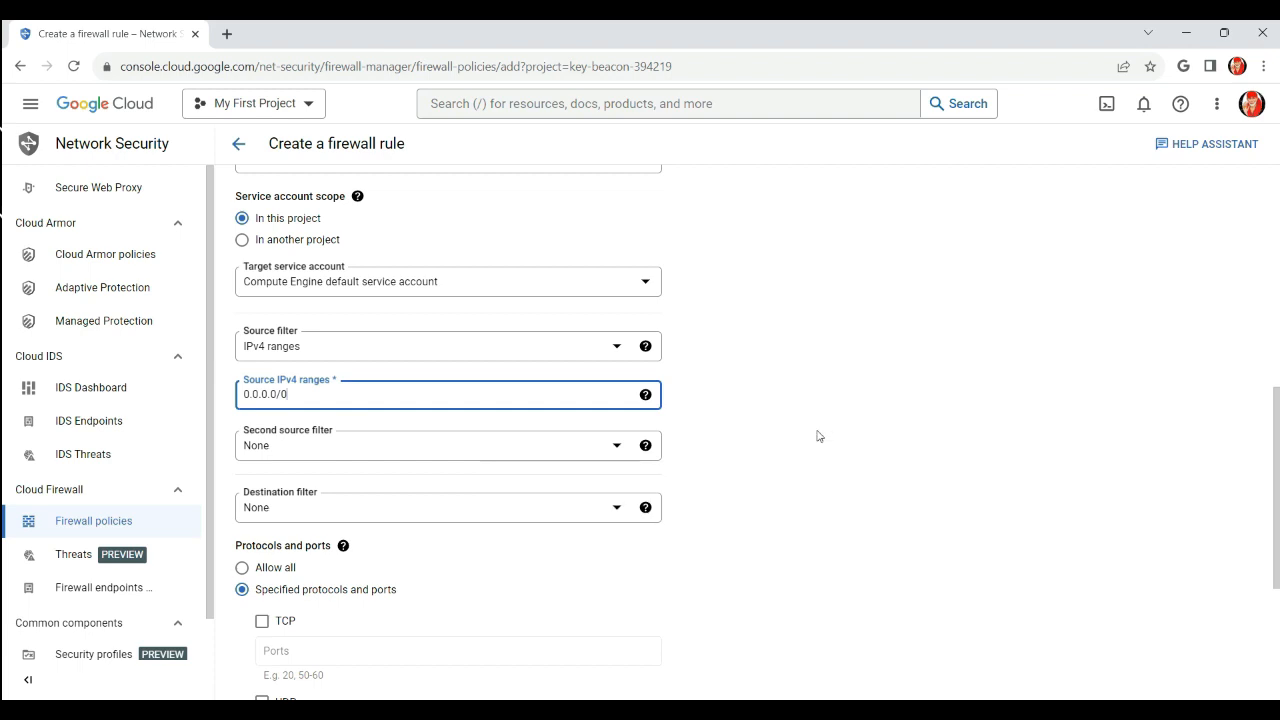
{"action": "left_click", "coordinate": [752, 510]}
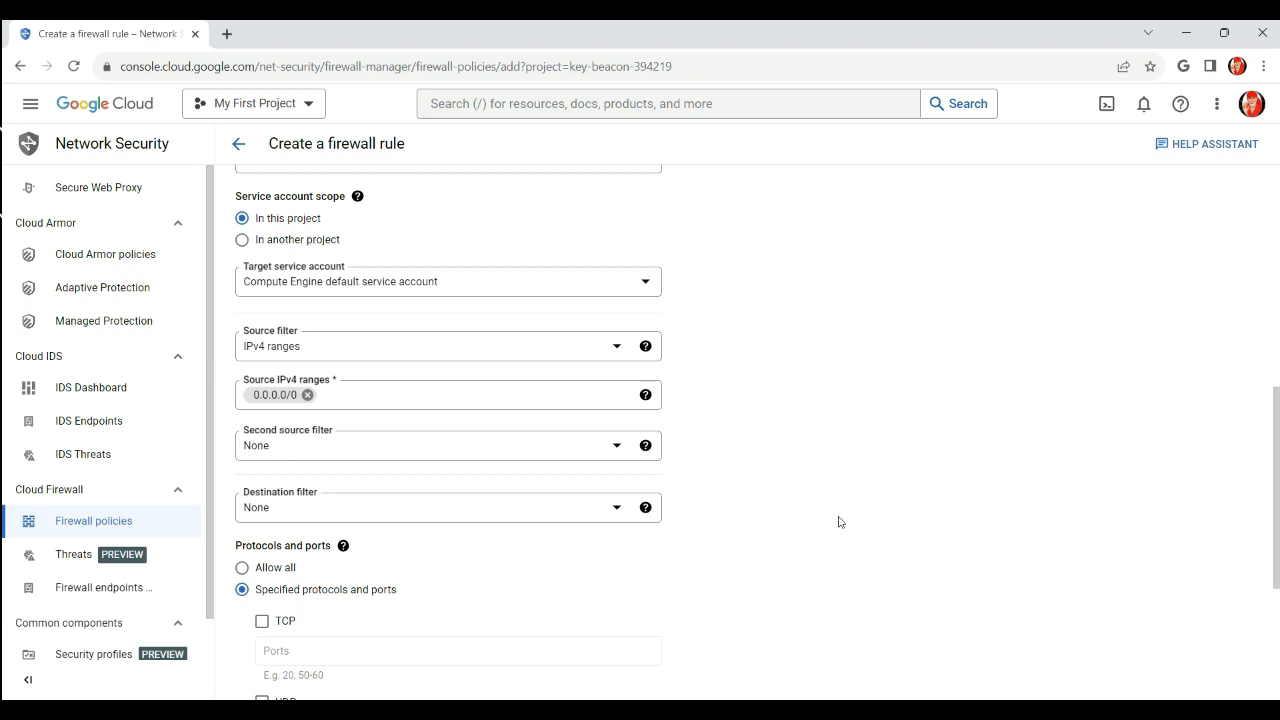
{"action": "scroll", "coordinate": [839, 518], "scroll_direction": "down", "scroll_amount": 3}
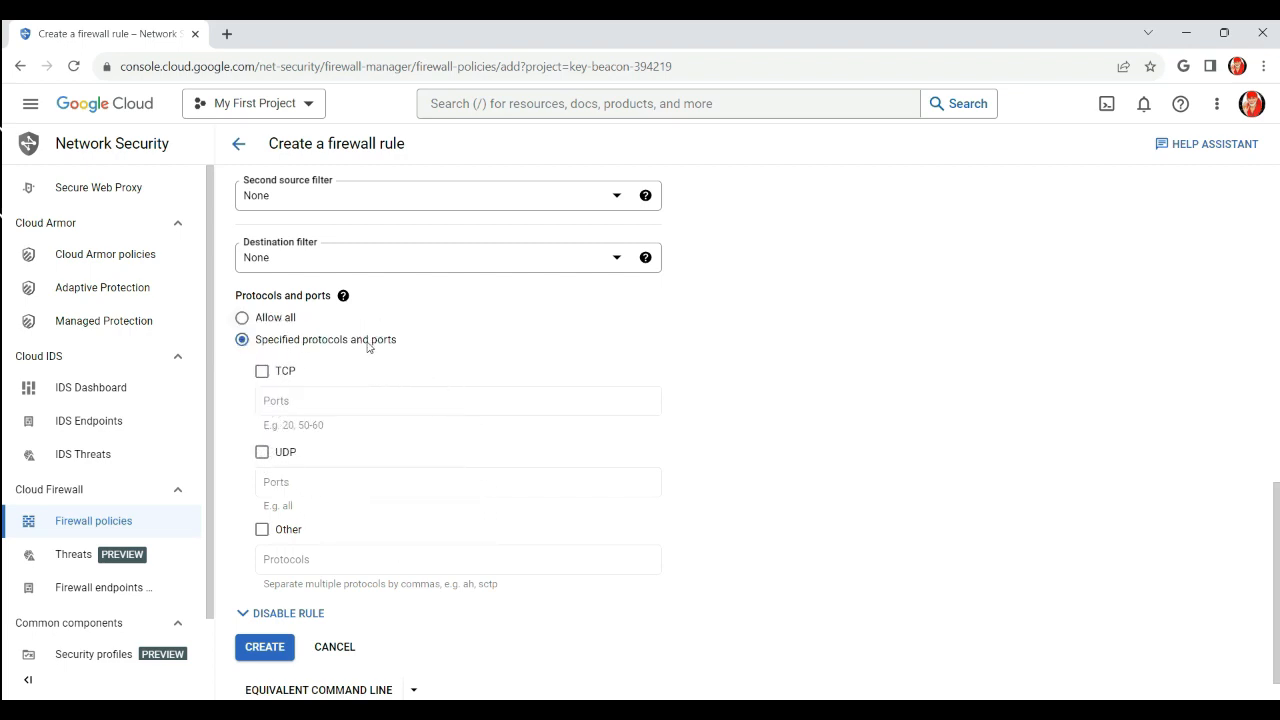
Enter TCP ports 3389,22,8080, then switch protocols and ports to Allow all
{"action": "left_click", "coordinate": [262, 371]}
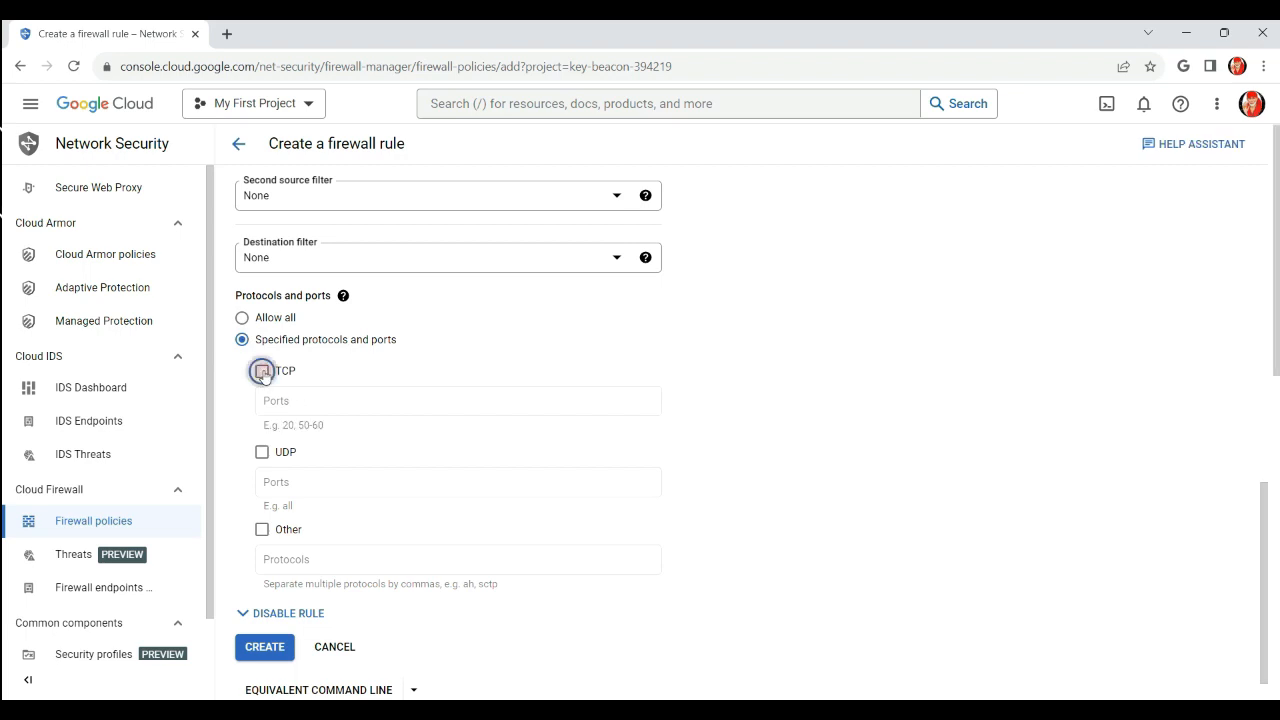
{"action": "left_click", "coordinate": [288, 401]}
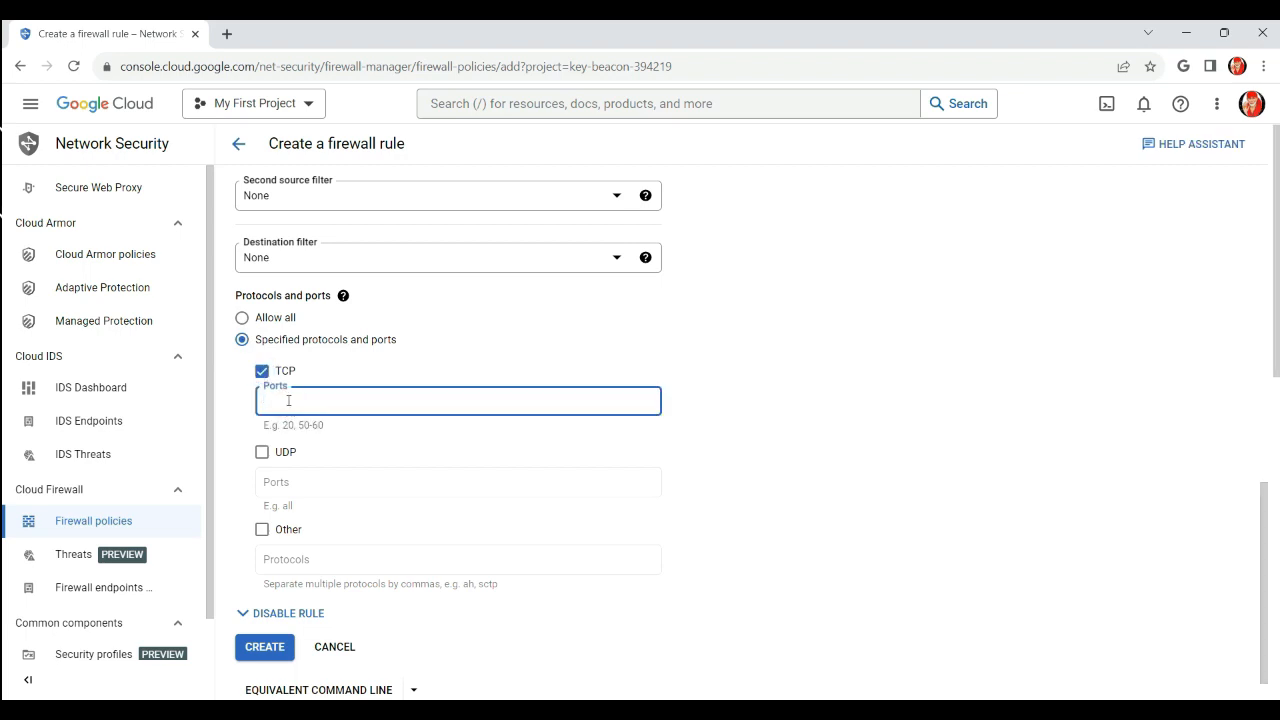
{"action": "type", "text": "3389,22,8080"}
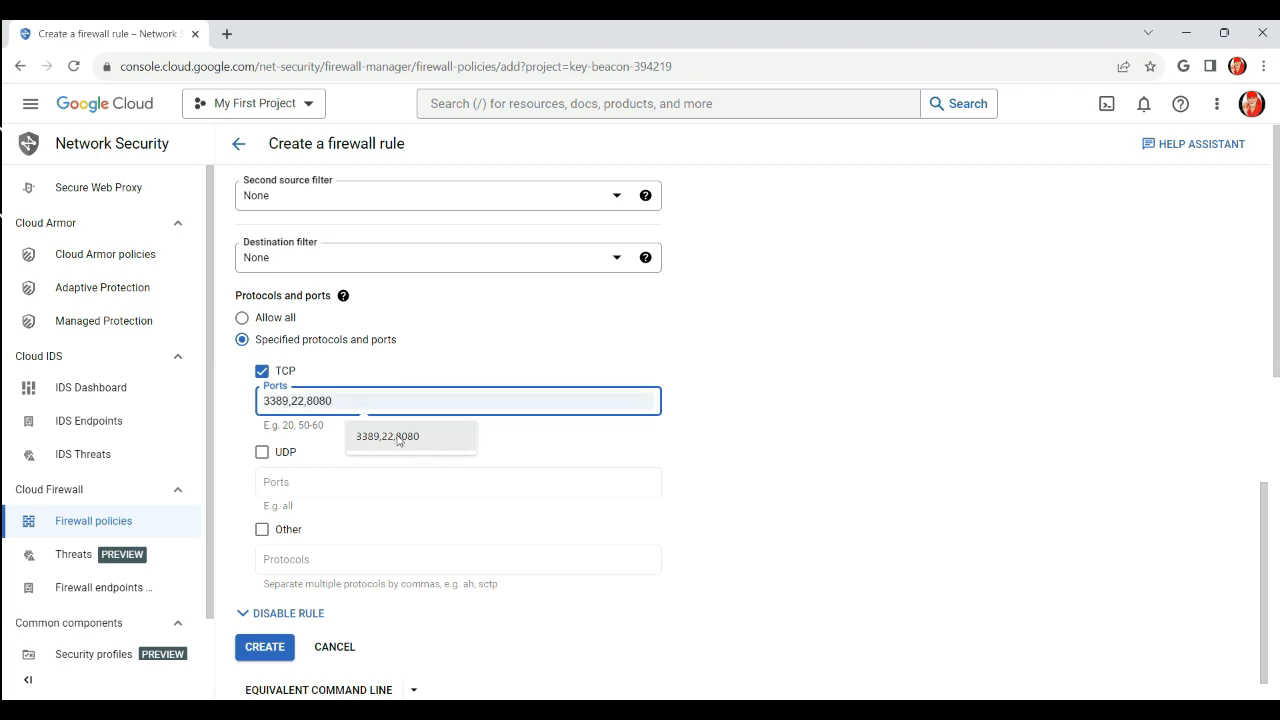
{"action": "left_click", "coordinate": [402, 437]}
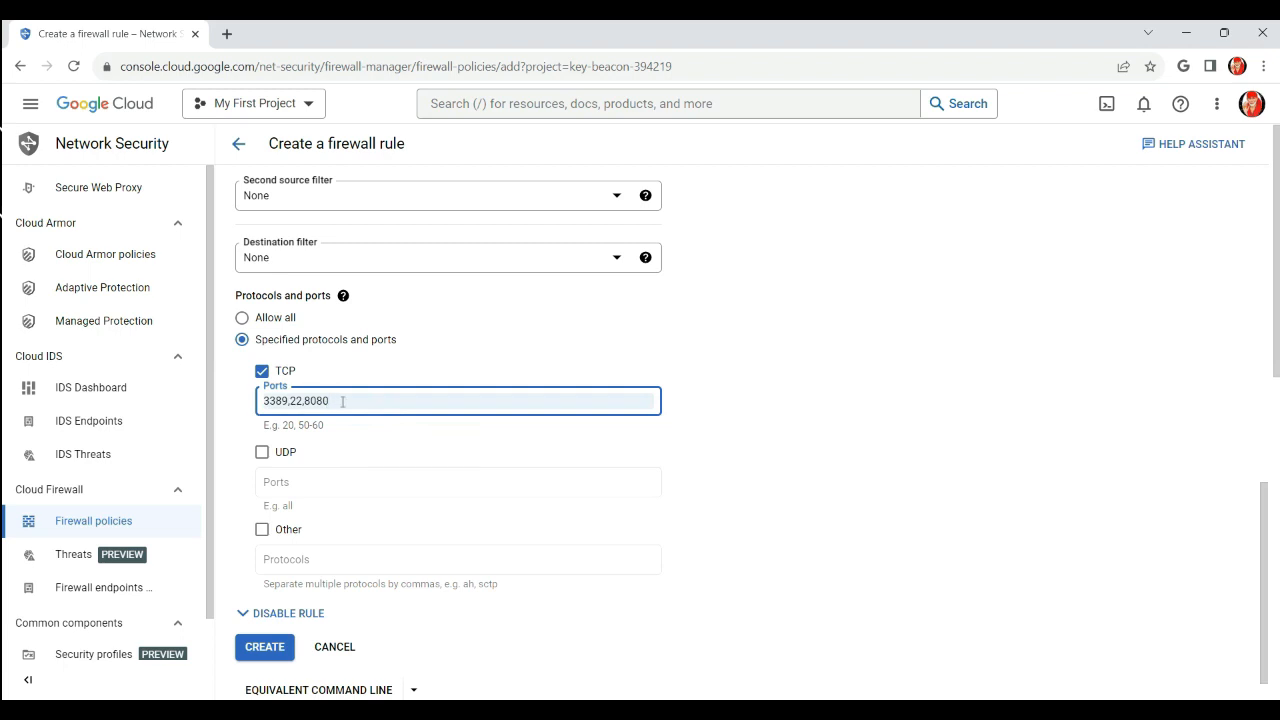
{"action": "left_click", "coordinate": [783, 449]}
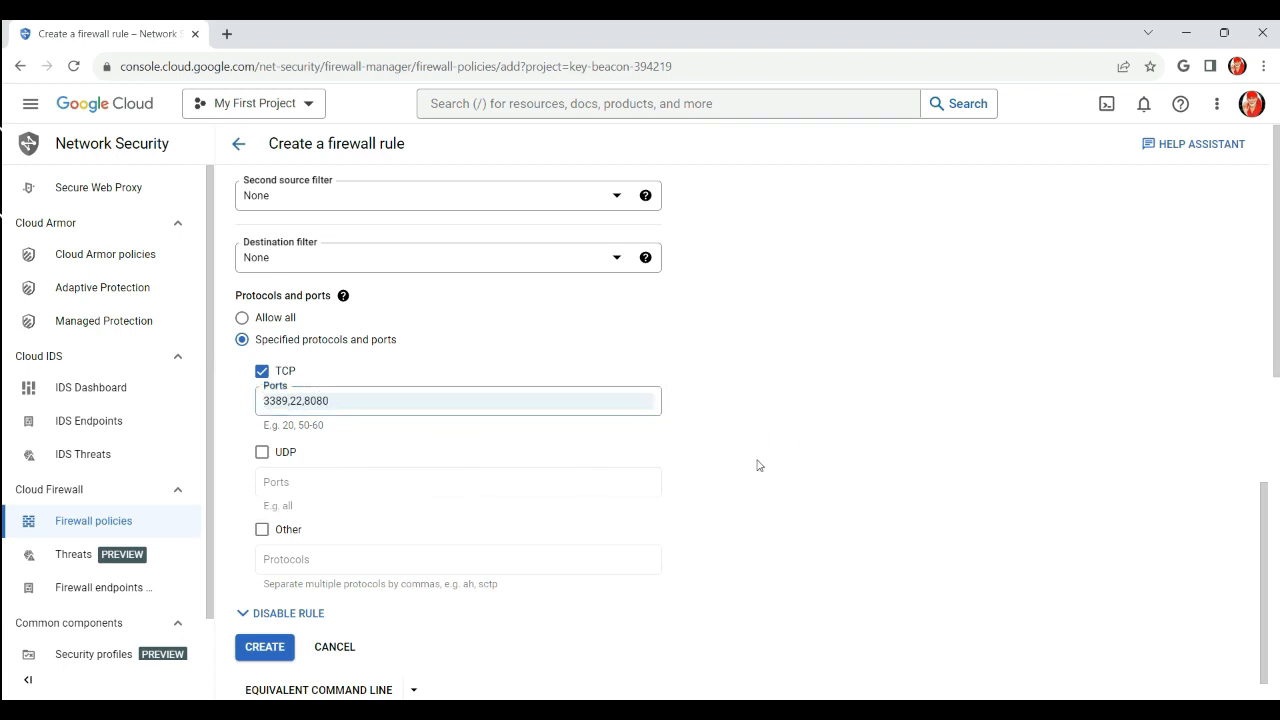
{"action": "left_click", "coordinate": [242, 319]}
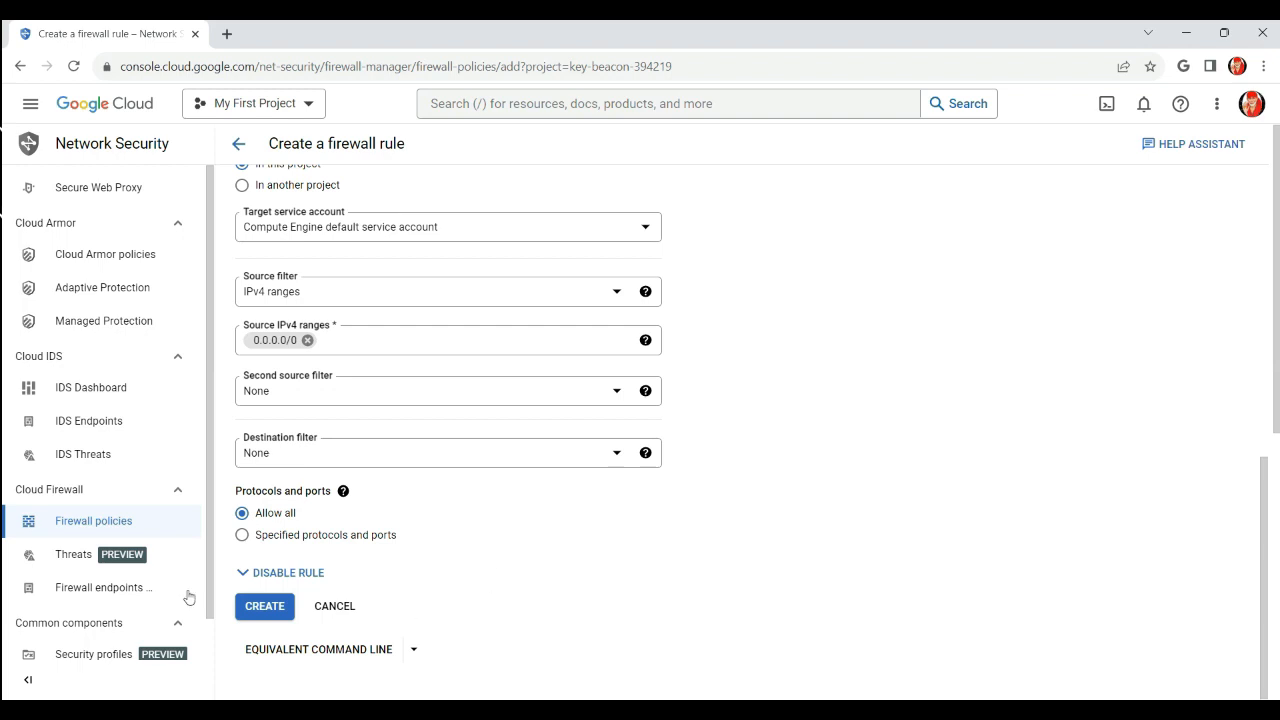
Re-select Allow all under Protocols and ports and move down to the form's end
{"action": "left_click", "coordinate": [242, 535]}
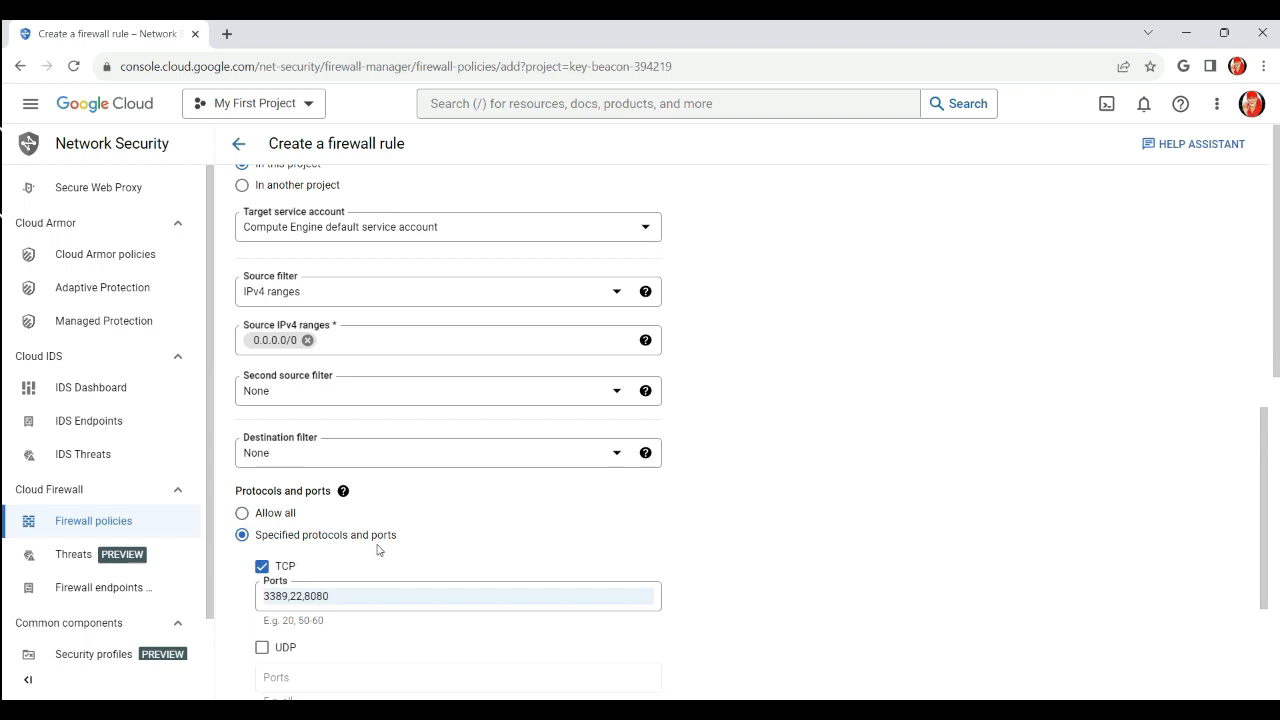
{"action": "scroll", "coordinate": [462, 546], "scroll_direction": "down", "scroll_amount": 1}
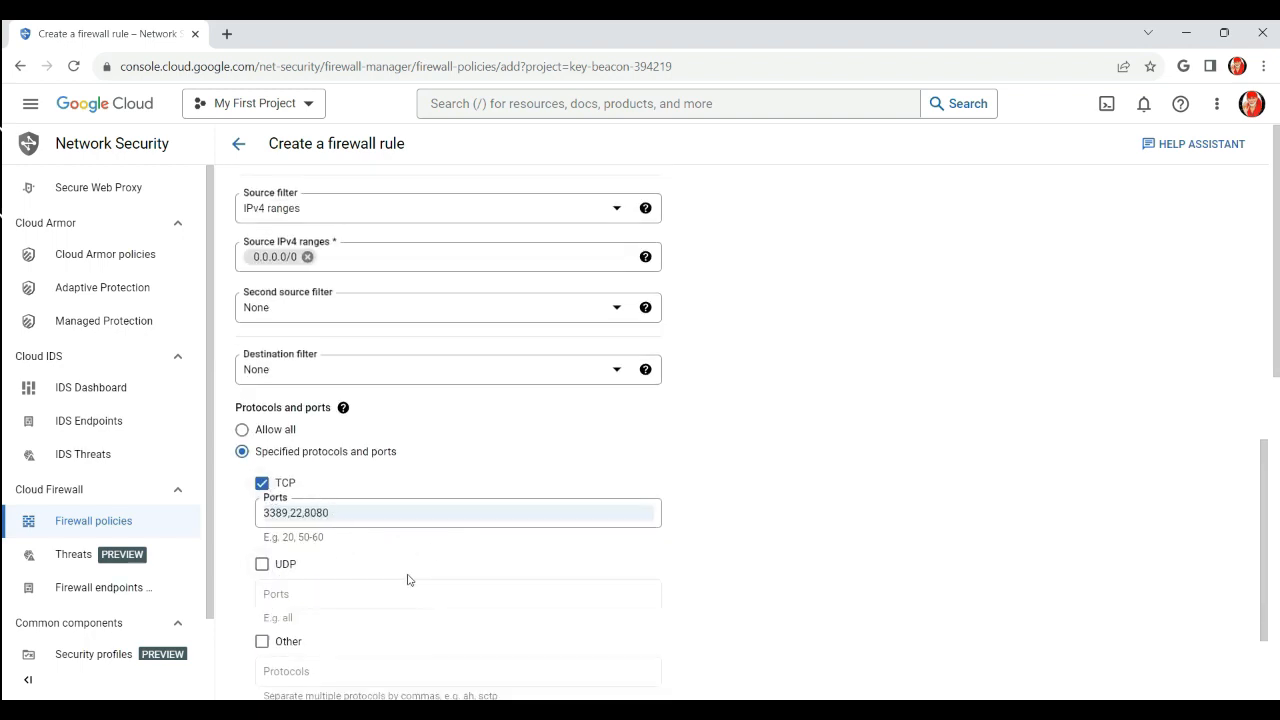
{"action": "left_click", "coordinate": [243, 431]}
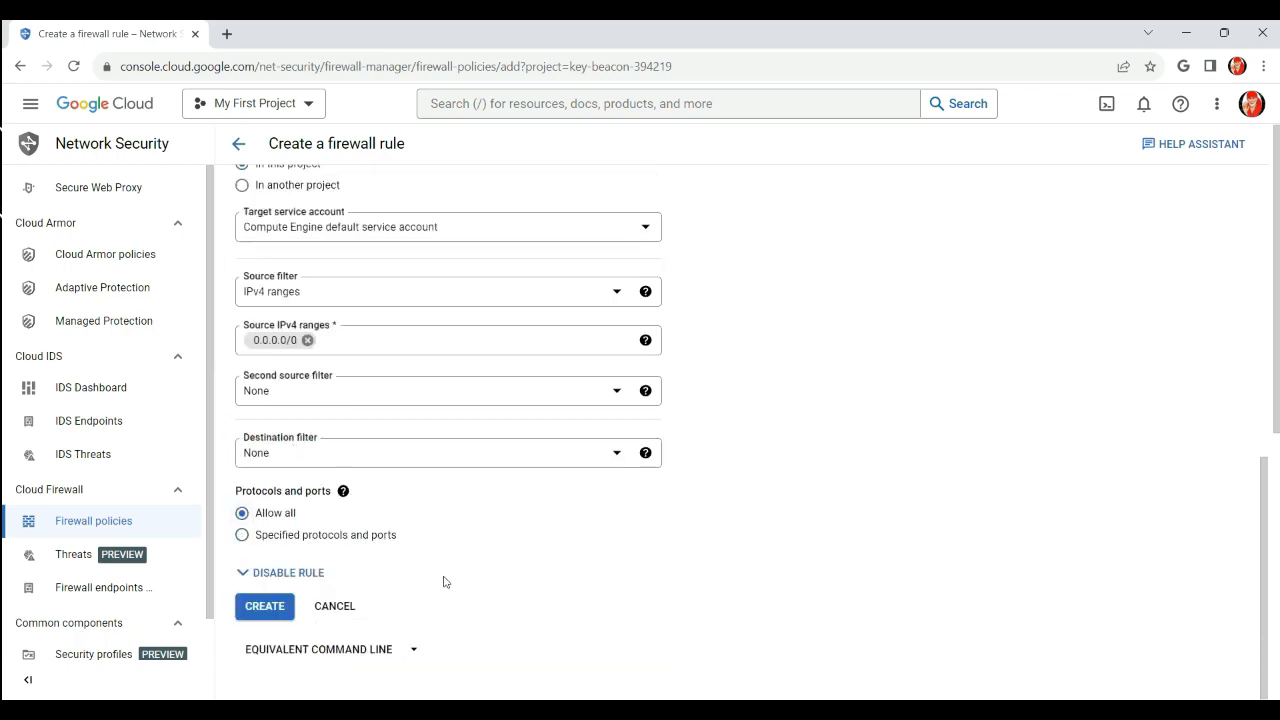
{"action": "scroll", "coordinate": [450, 560], "scroll_direction": "up", "scroll_amount": 10}
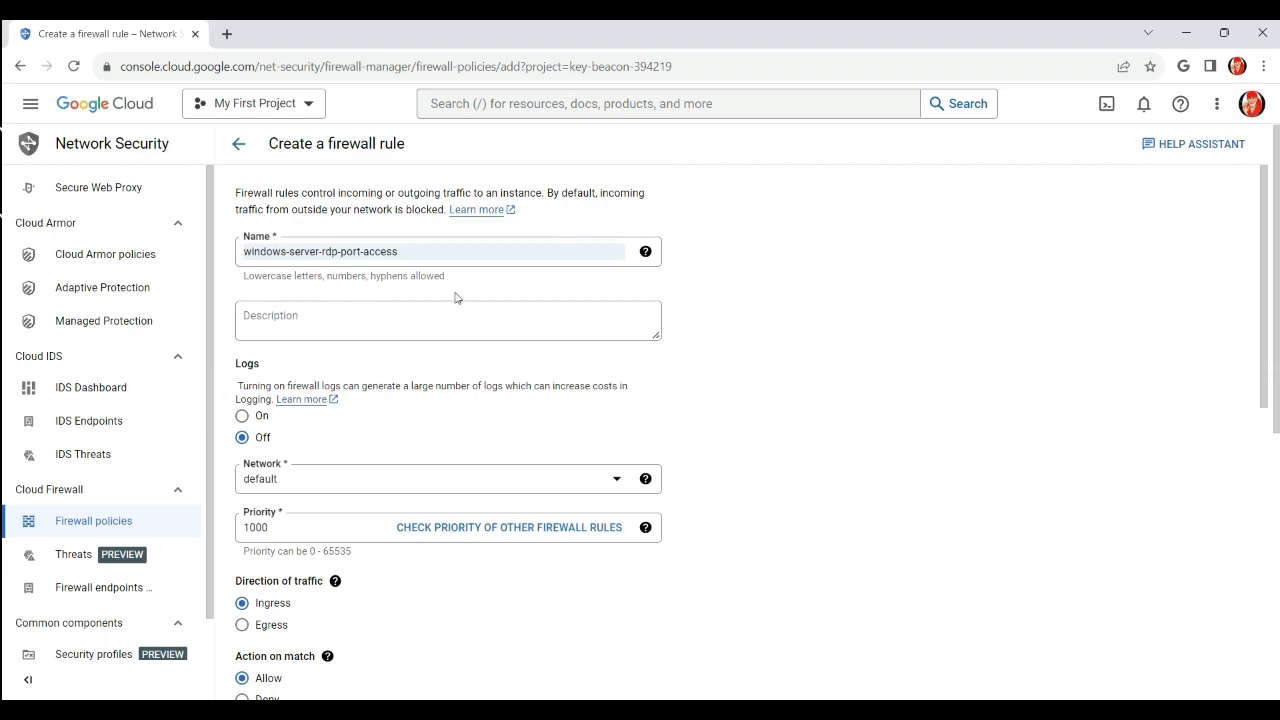
{"action": "scroll", "coordinate": [395, 400], "scroll_direction": "down", "scroll_amount": 1}
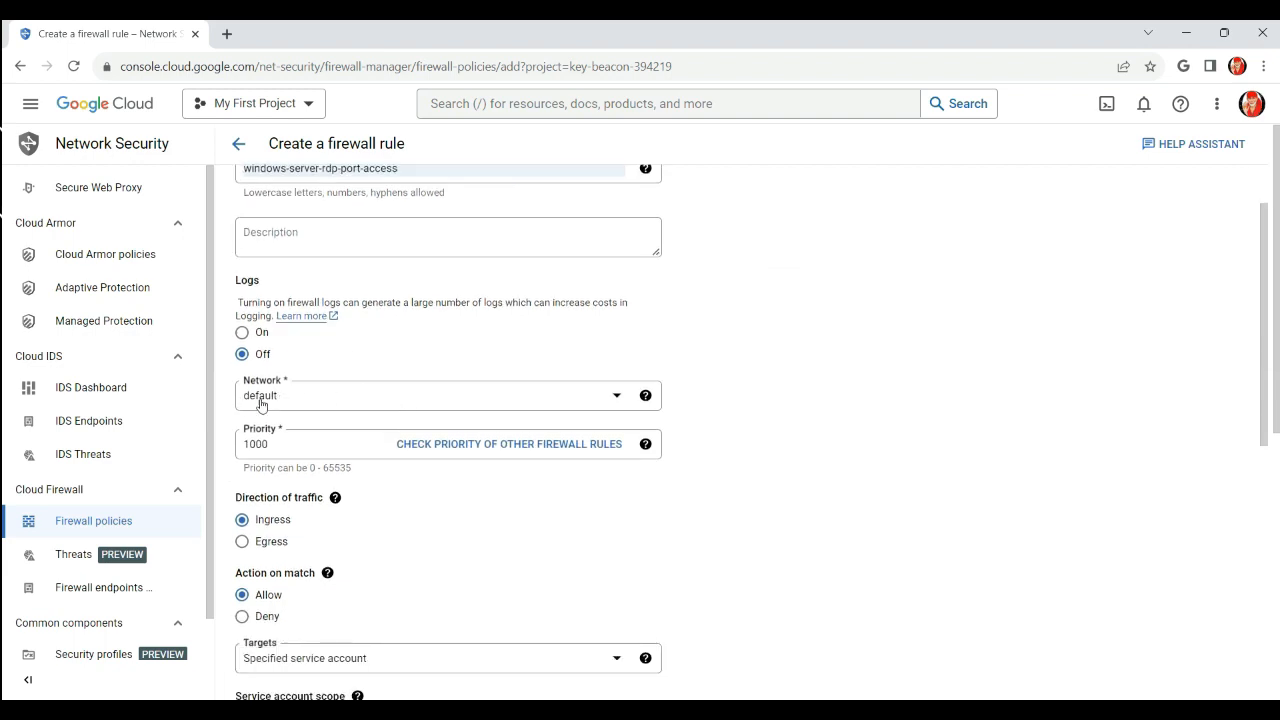
{"action": "scroll", "coordinate": [286, 409], "scroll_direction": "down", "scroll_amount": 2}
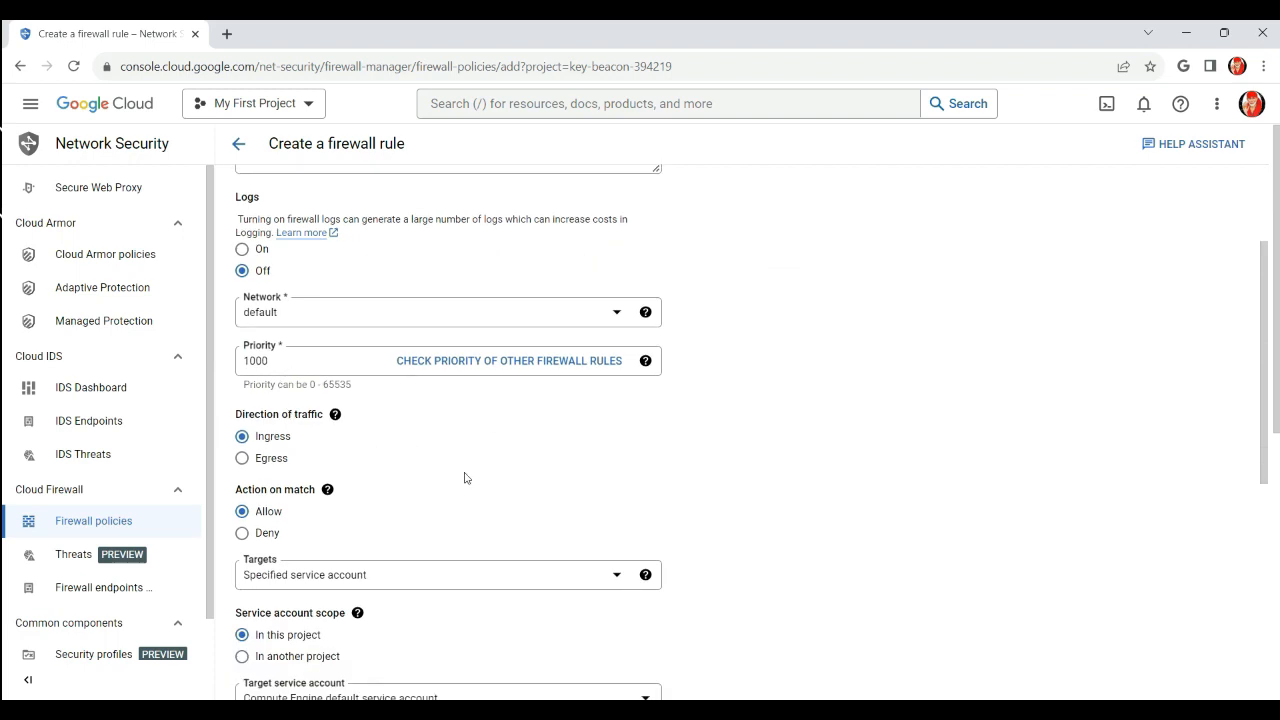
{"action": "scroll", "coordinate": [463, 478], "scroll_direction": "down", "scroll_amount": 3}
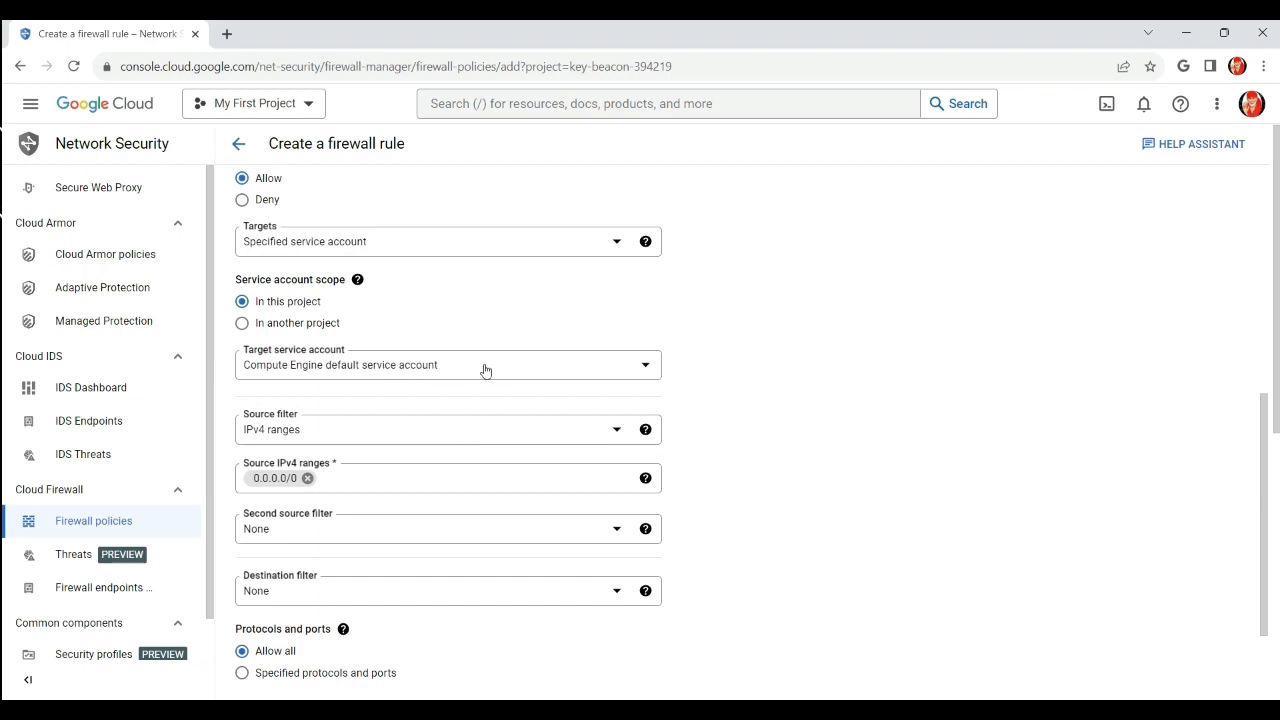
{"action": "scroll", "coordinate": [485, 370], "scroll_direction": "down", "scroll_amount": 1}
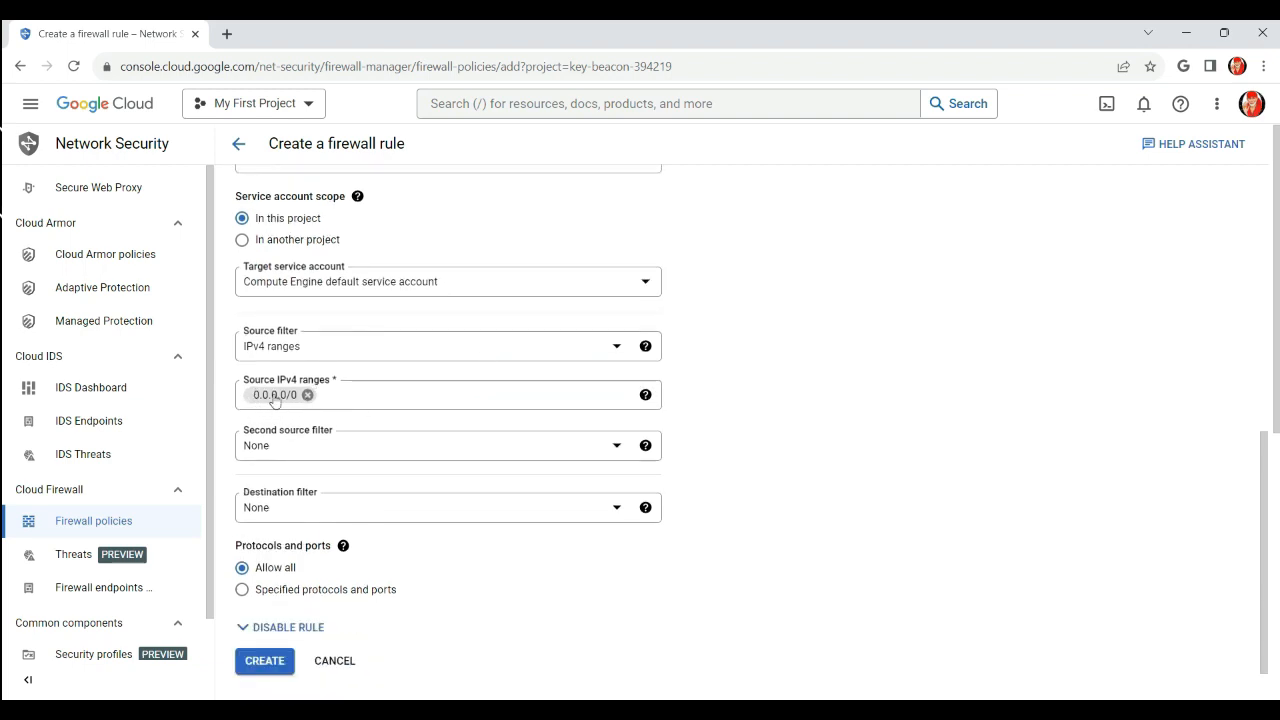
{"action": "scroll", "coordinate": [452, 520], "scroll_direction": "down", "scroll_amount": 1}
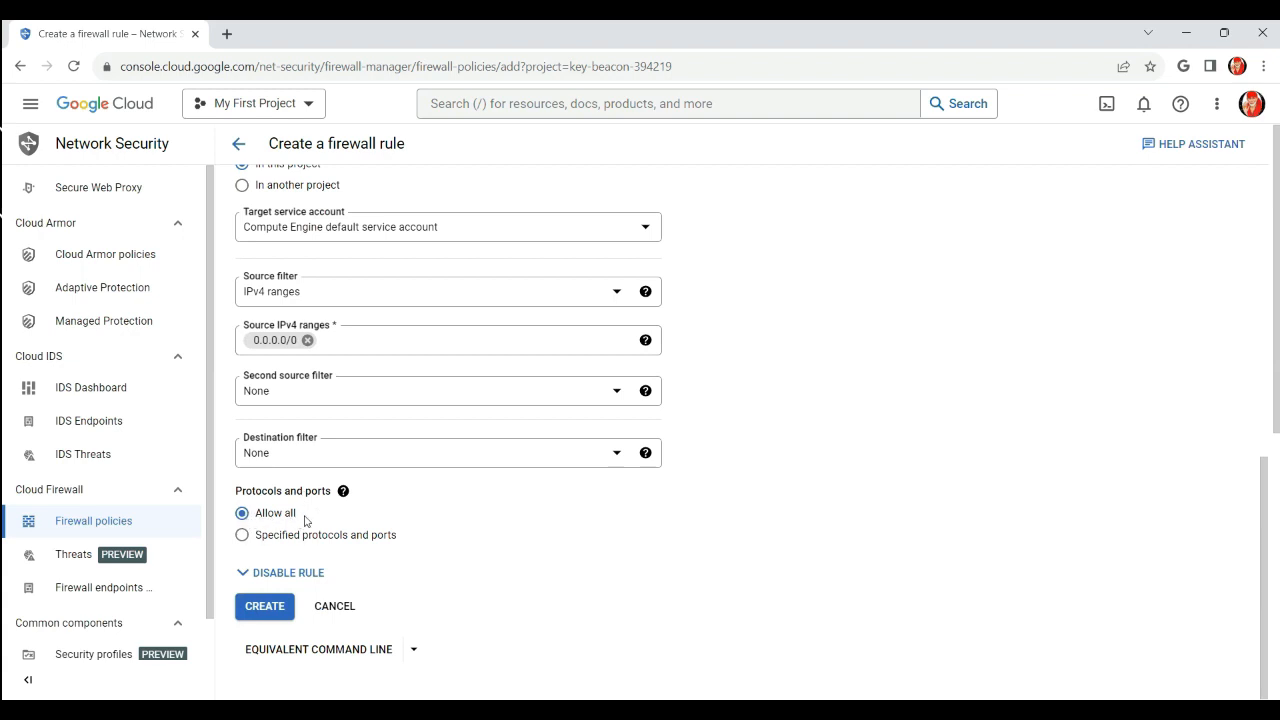
Create the firewall rule and open windows-server-rdp-port-access from the rule list
{"action": "left_click", "coordinate": [266, 608]}
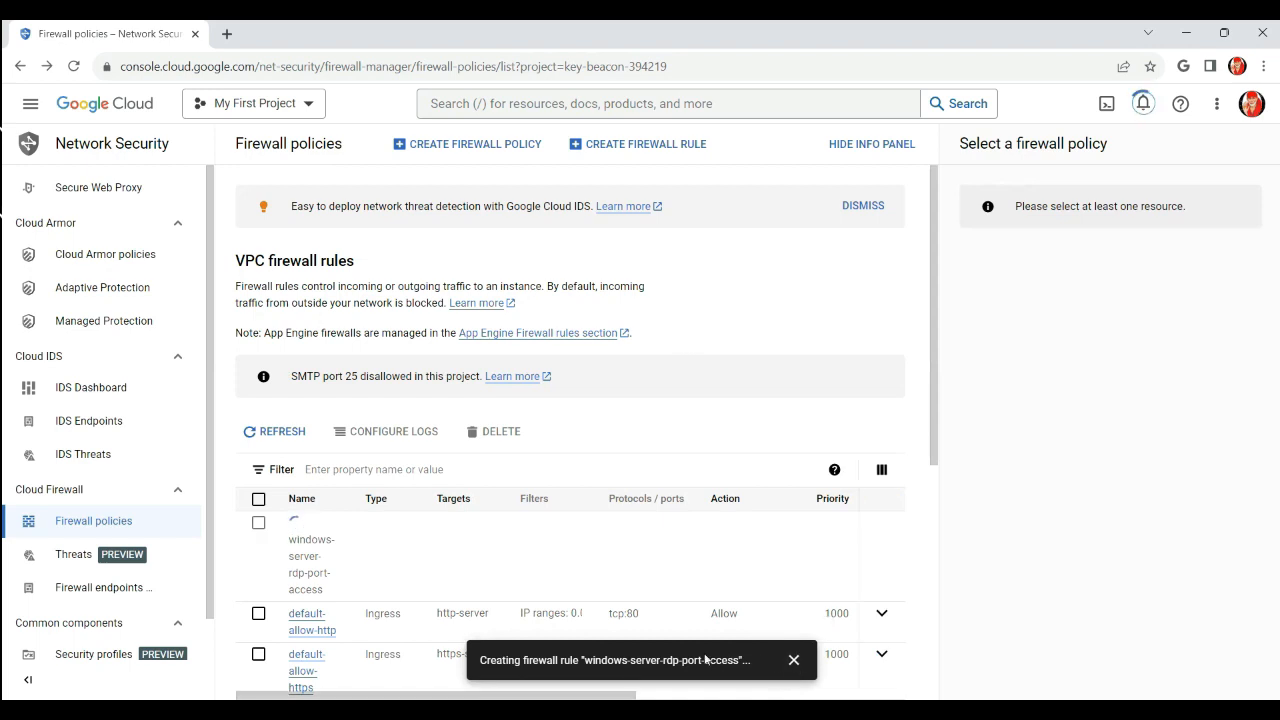
{"action": "scroll", "coordinate": [500, 510], "scroll_direction": "down", "scroll_amount": 1}
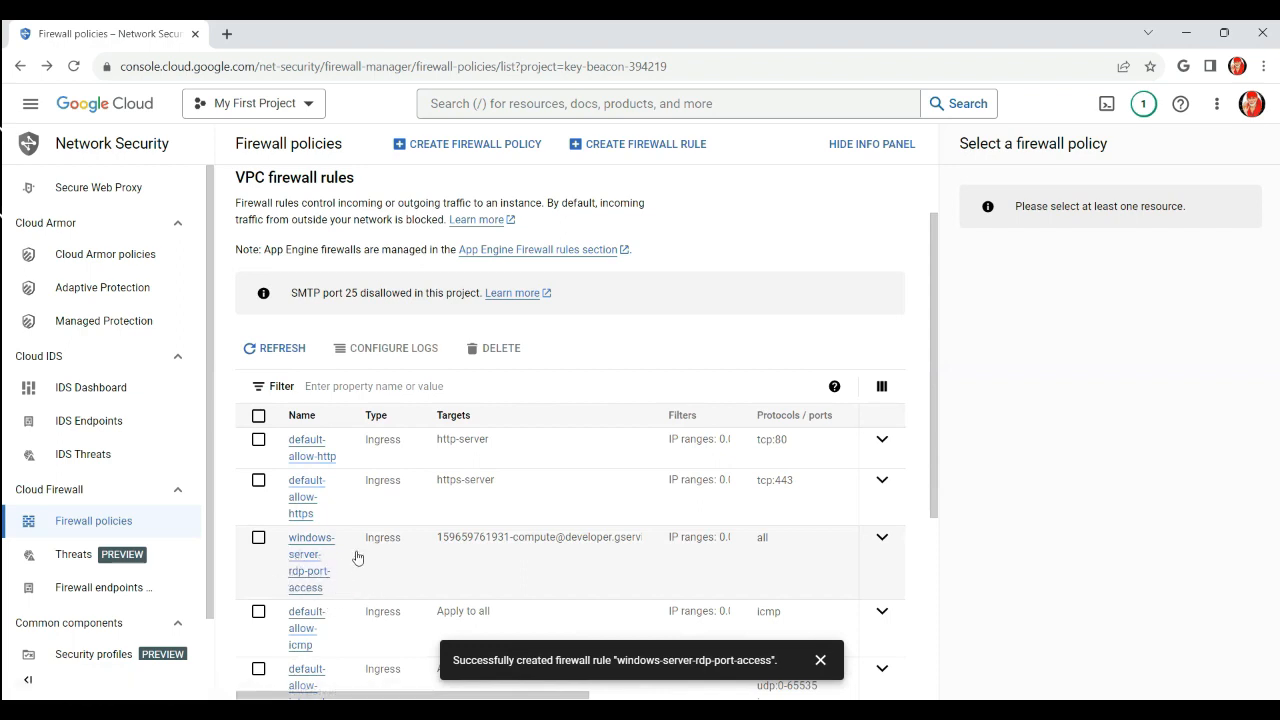
{"action": "left_click", "coordinate": [318, 546]}
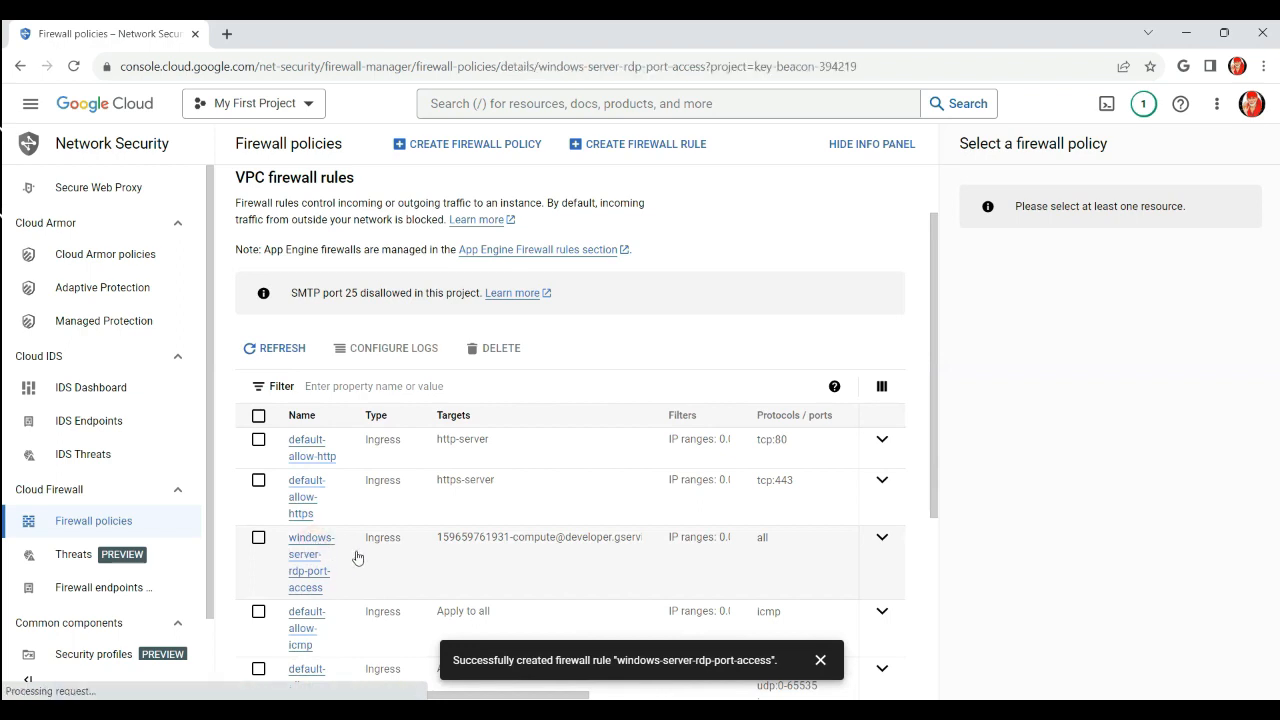
{"action": "left_click", "coordinate": [820, 660]}
Review the rule details showing all protocols allowed for window-server-console
{"action": "scroll", "coordinate": [417, 349], "scroll_direction": "down", "scroll_amount": 4}
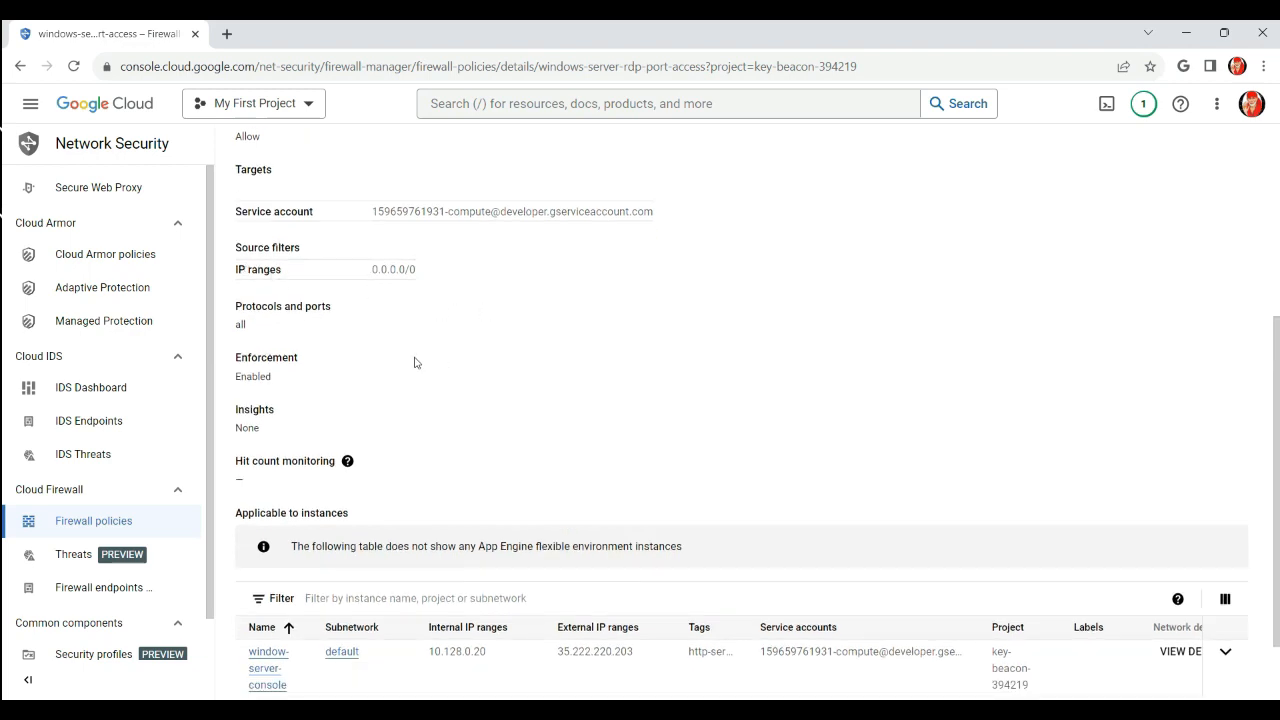
{"action": "left_click_drag", "start_coordinate": [257, 331], "coordinate": [233, 330]}
{"action": "scroll", "coordinate": [438, 378], "scroll_direction": "up", "scroll_amount": 2}
{"action": "scroll", "coordinate": [447, 372], "scroll_direction": "down", "scroll_amount": 3}
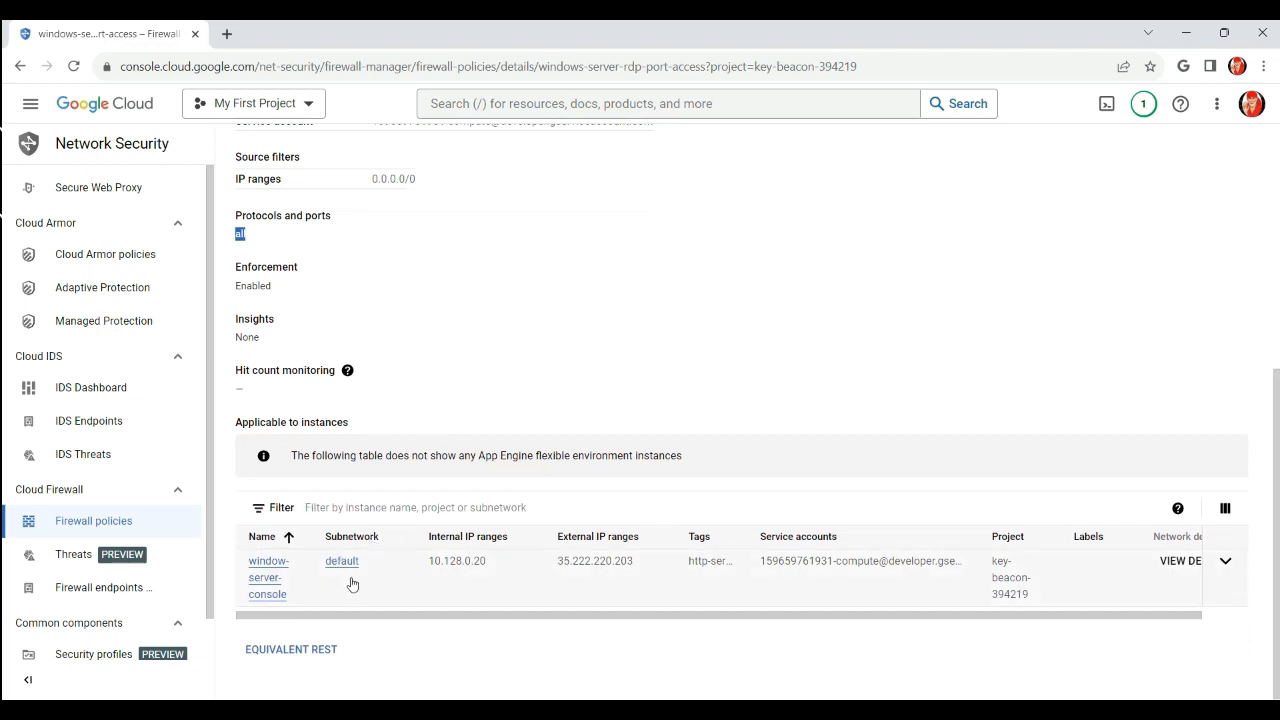
{"action": "left_click_drag", "start_coordinate": [676, 620], "coordinate": [771, 625]}
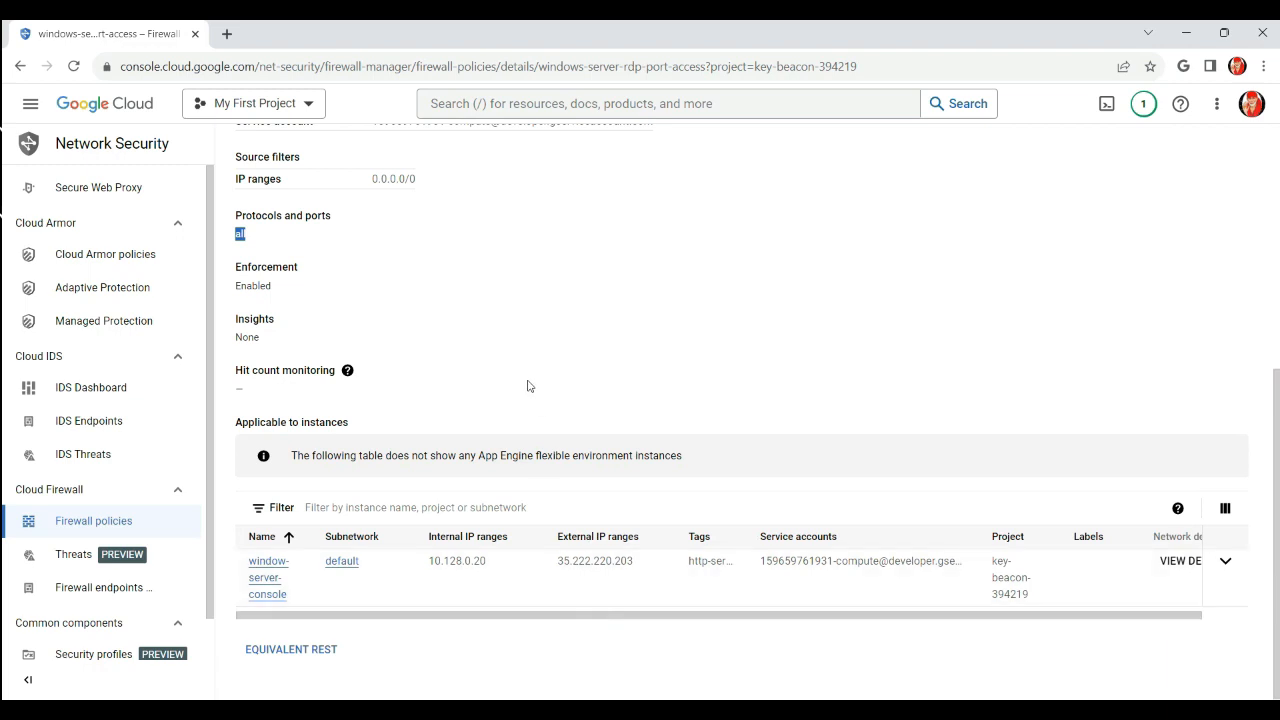
{"action": "scroll", "coordinate": [528, 385], "scroll_direction": "up", "scroll_amount": 2}
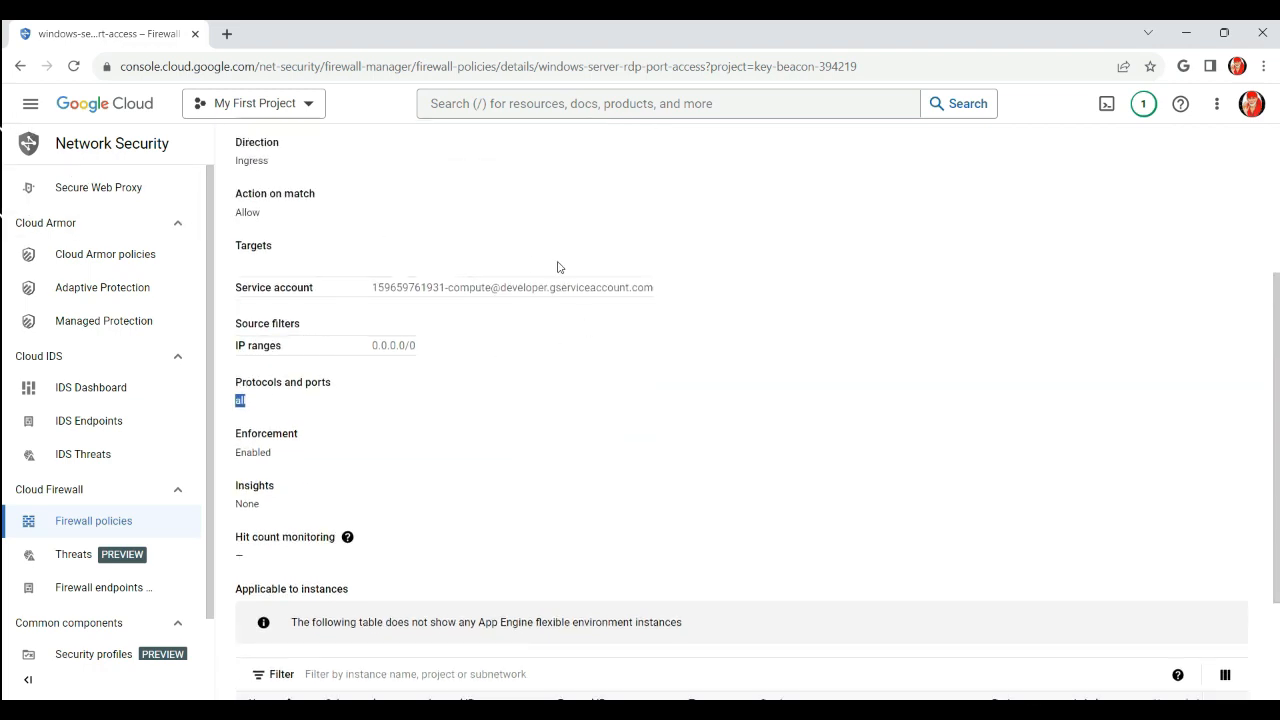
Go to Compute Engine > VM instances and show window-server-console's RDP connection options
{"action": "left_click", "coordinate": [30, 103]}
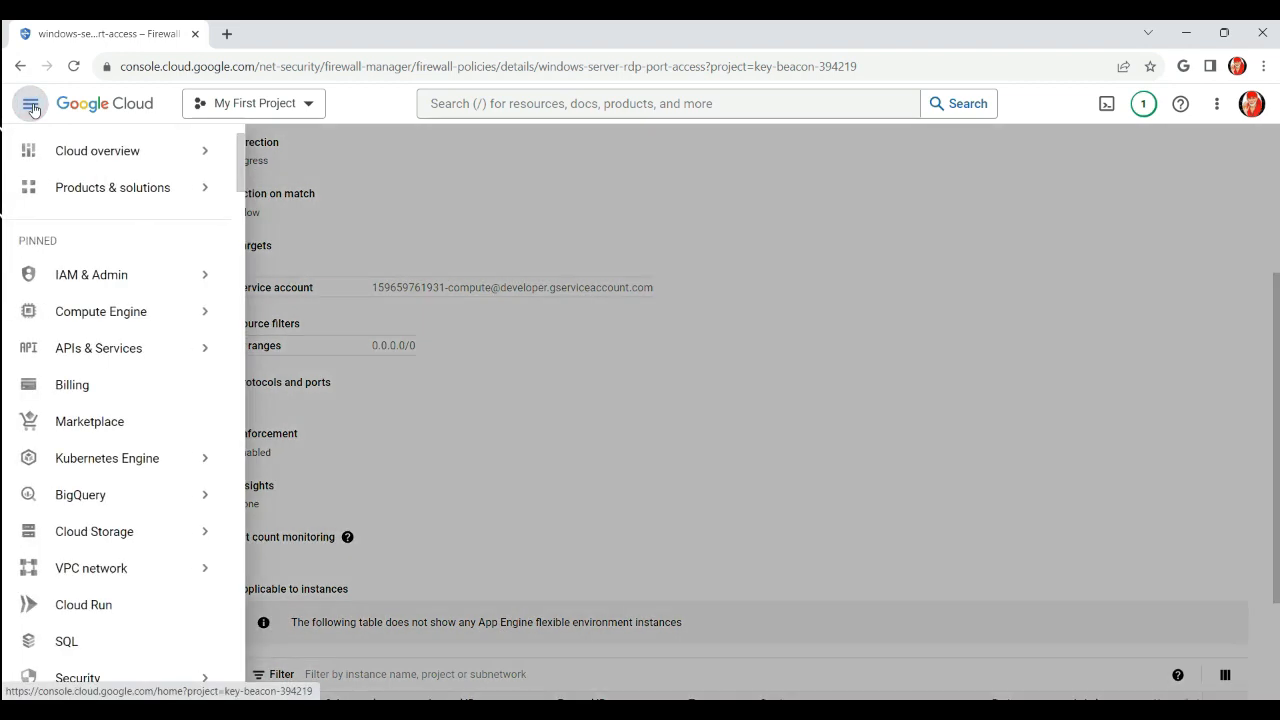
{"action": "mouse_move", "coordinate": [124, 314]}
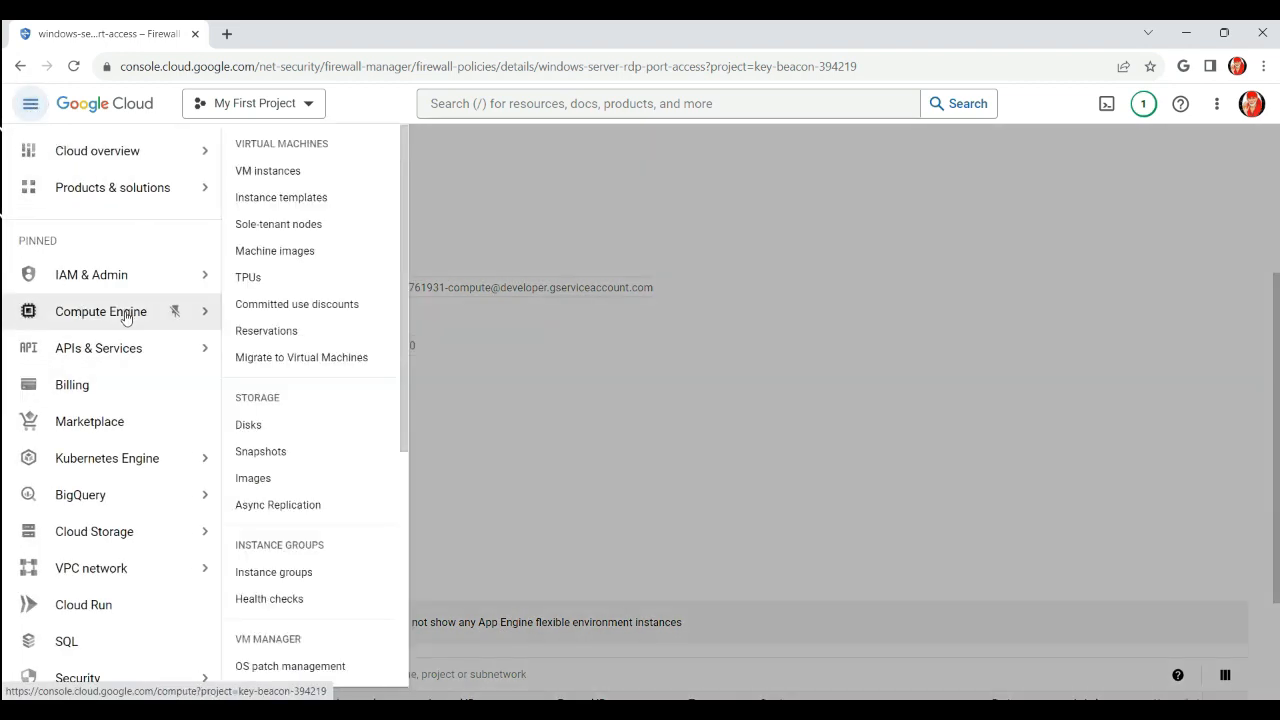
{"action": "left_click", "coordinate": [125, 315]}
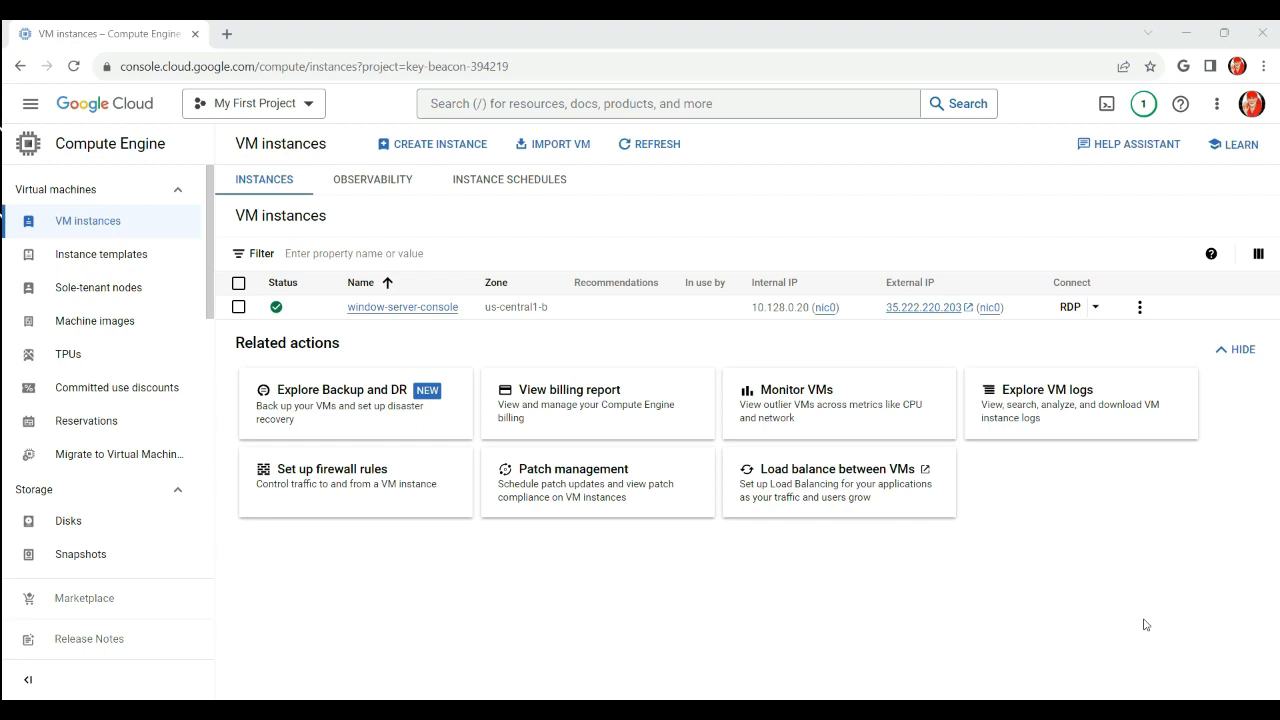
{"action": "left_click", "coordinate": [1092, 308]}
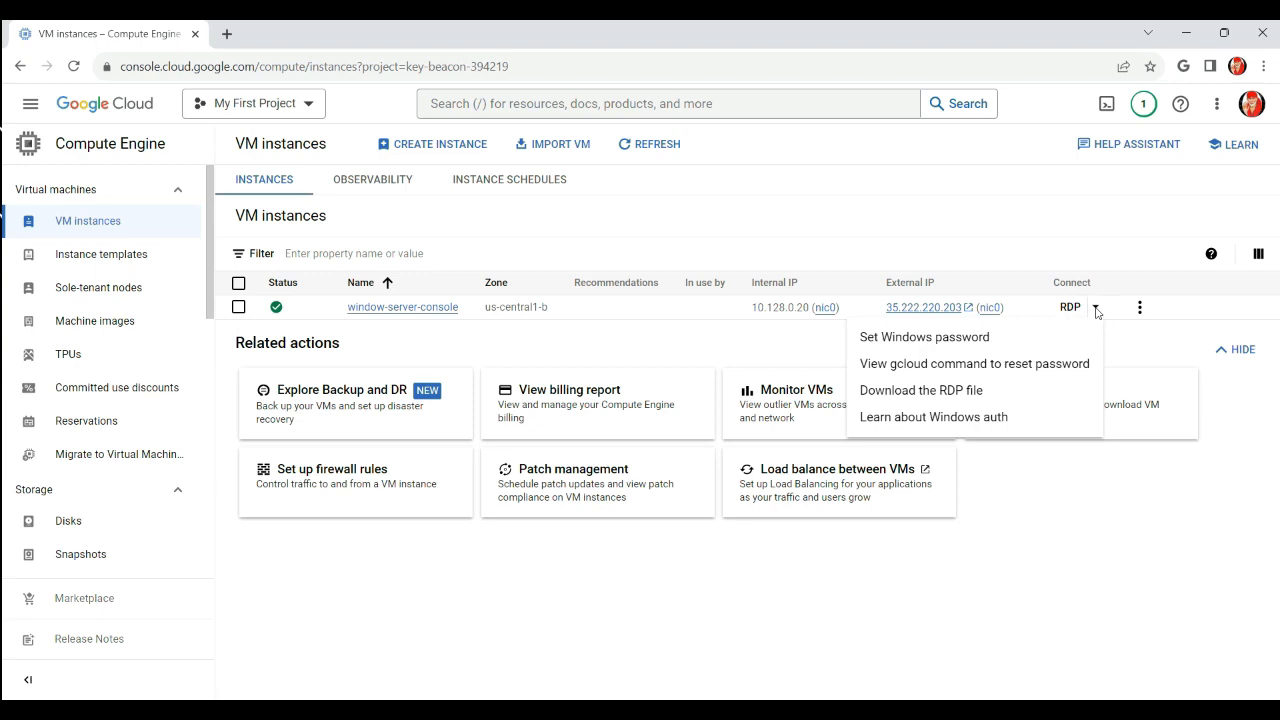
Set a new Windows password for window-server-console's user and copy it to the clipboard
{"action": "left_click", "coordinate": [961, 346]}
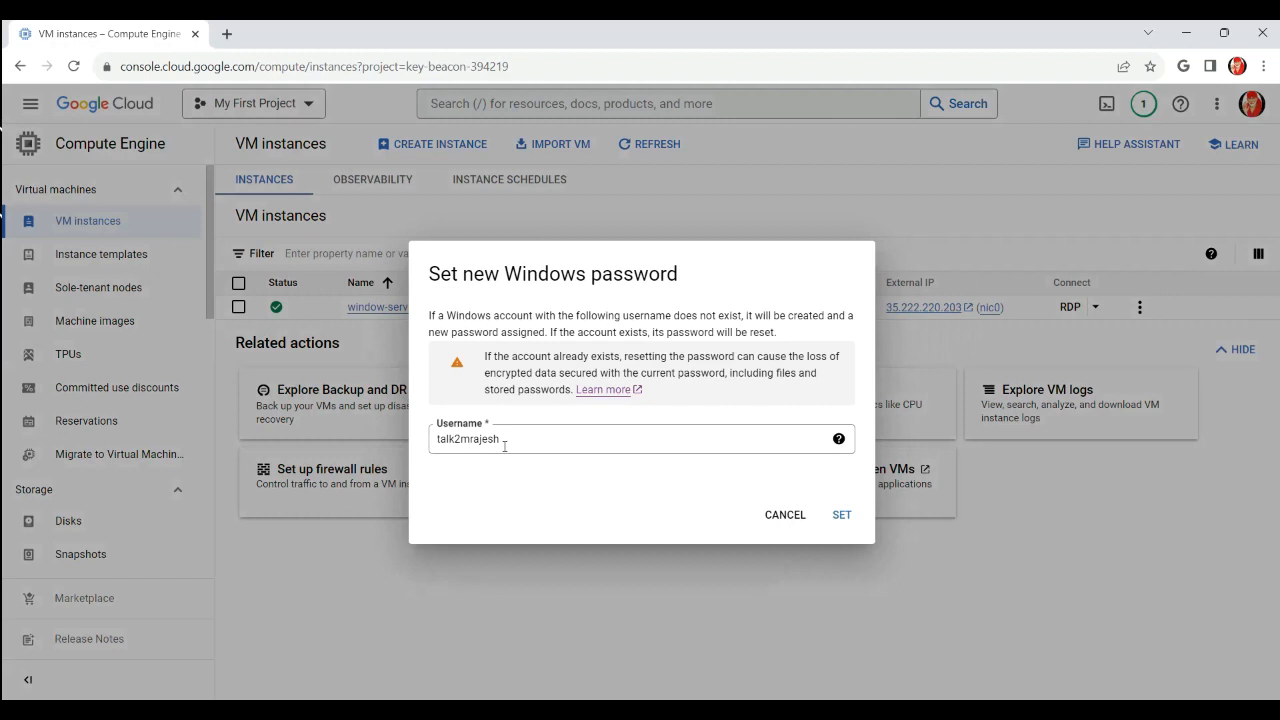
{"action": "left_click", "coordinate": [842, 516]}
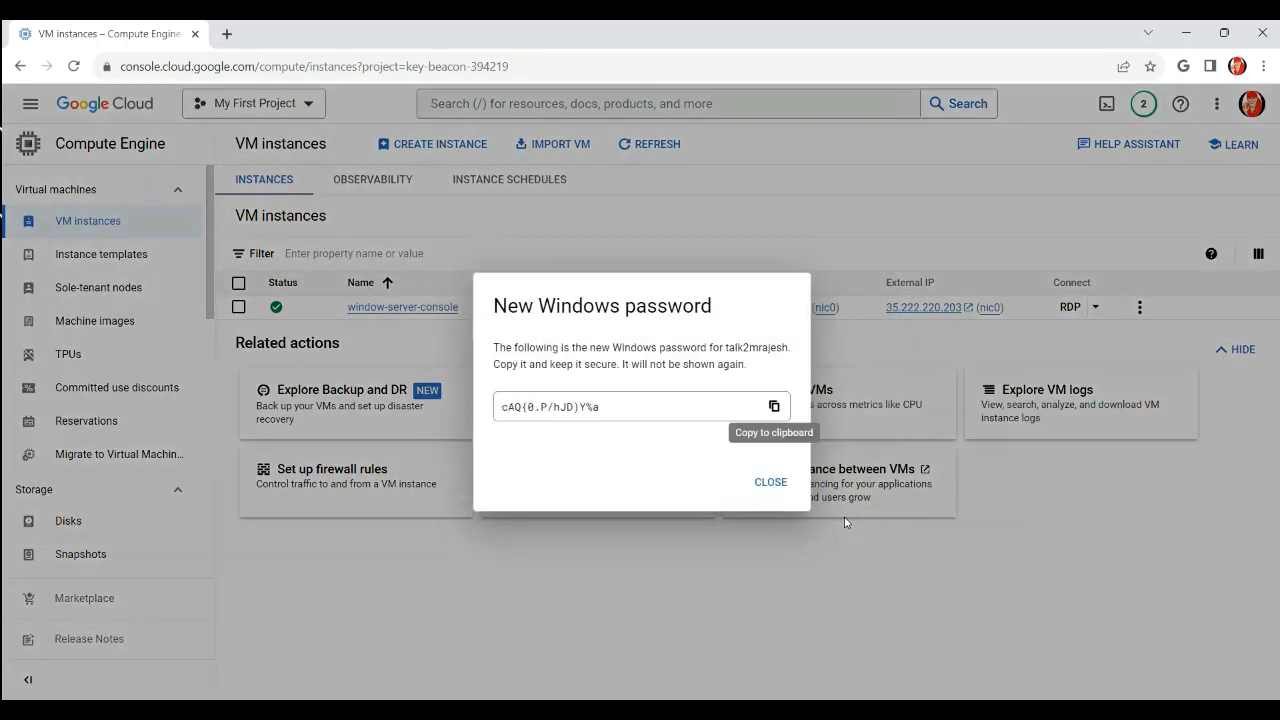
{"action": "left_click", "coordinate": [774, 408]}
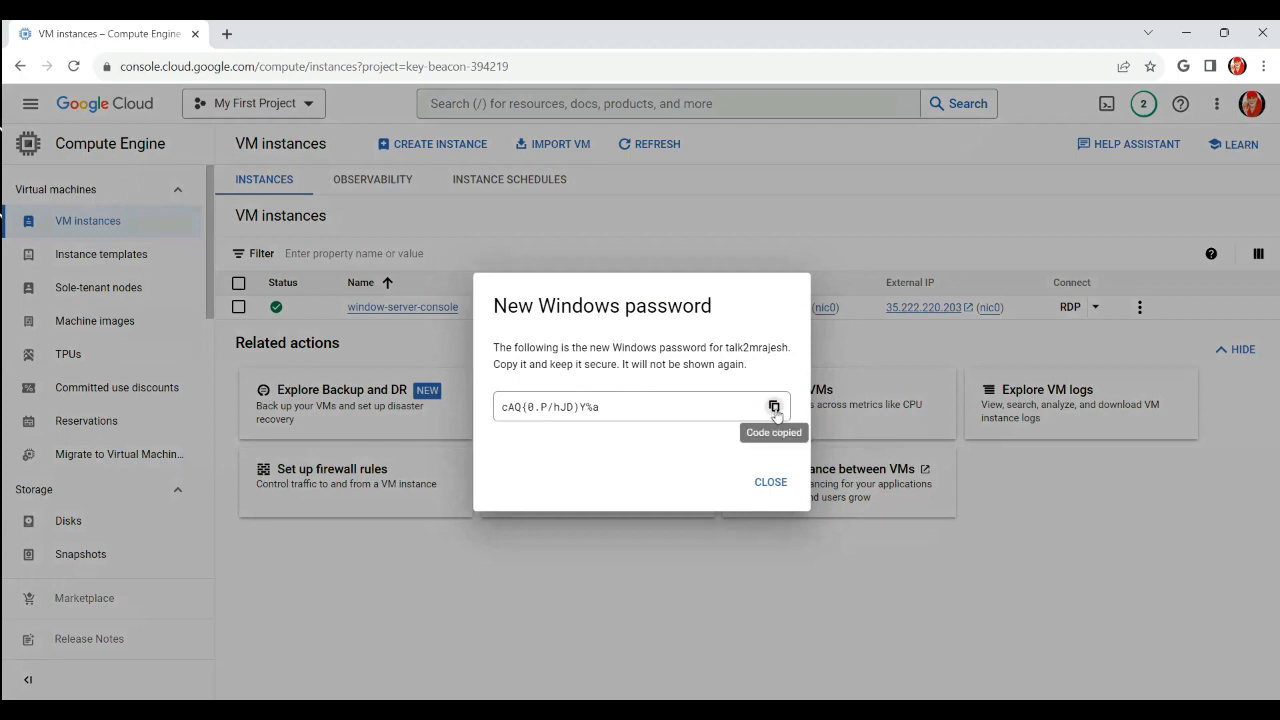
{"action": "left_click", "coordinate": [771, 483]}
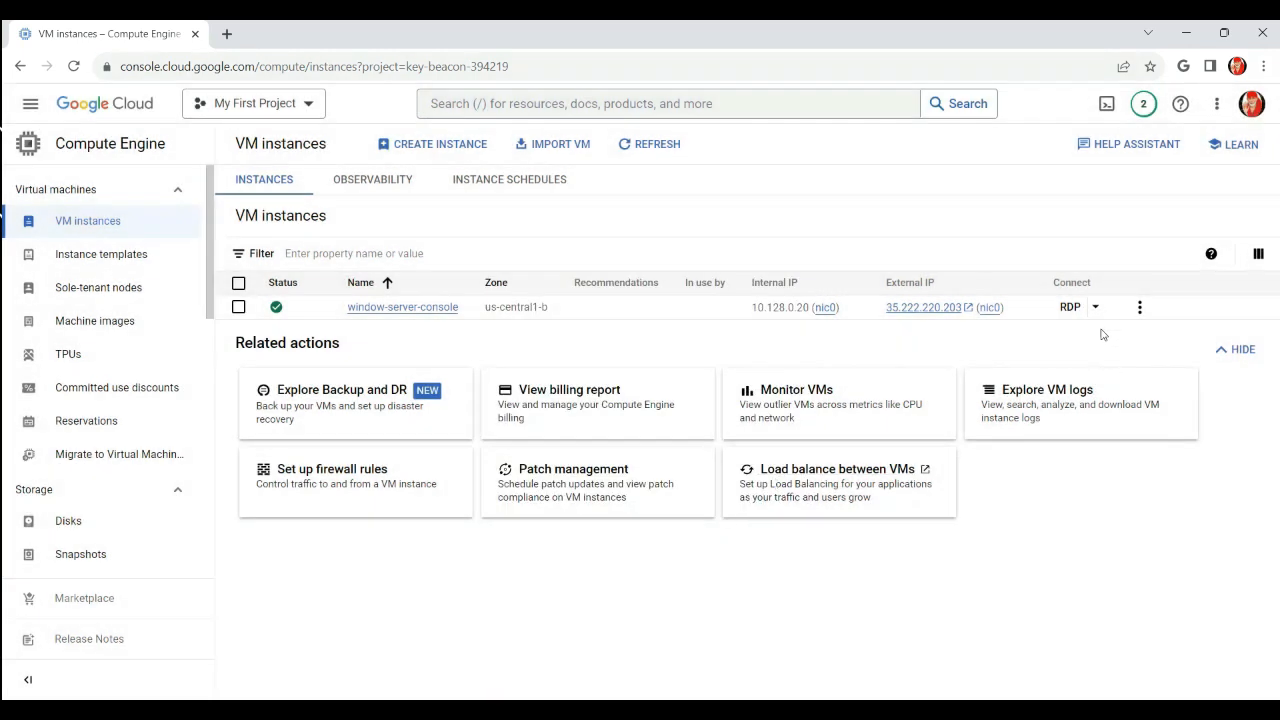
Download window-server-console's .rdp file and open it in Remote Desktop Connection
{"action": "left_click", "coordinate": [1096, 309]}
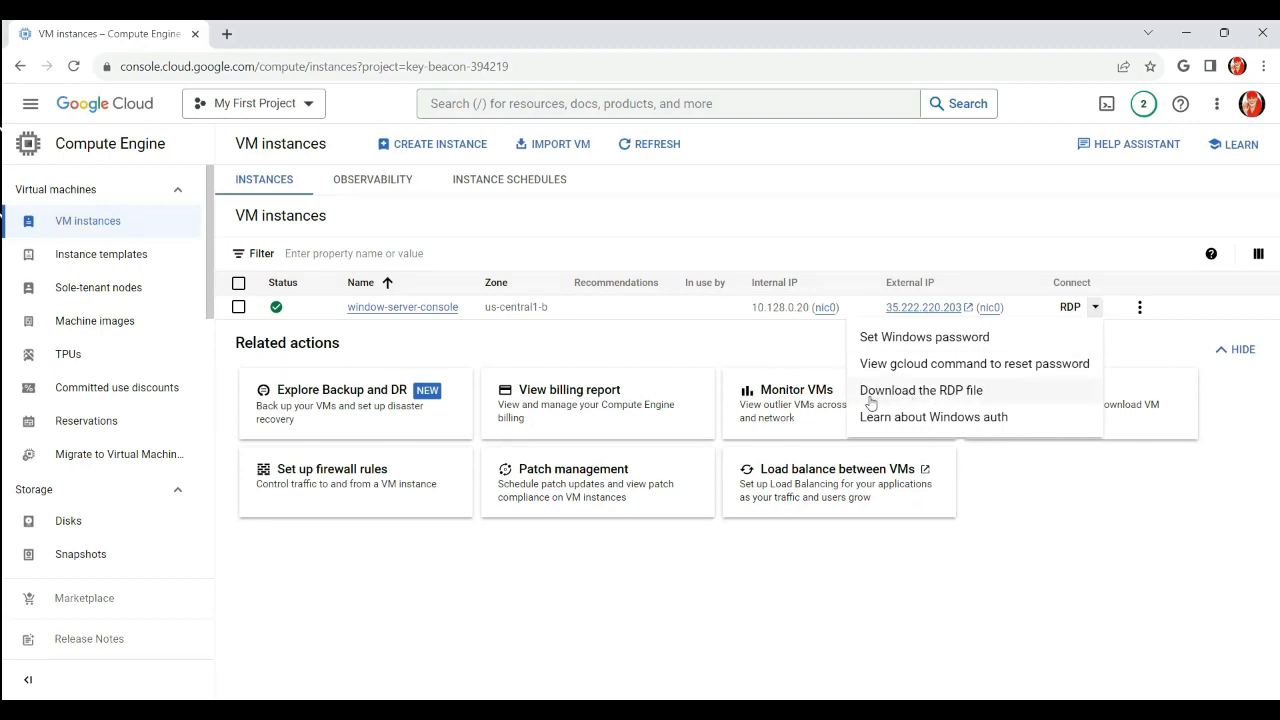
{"action": "left_click", "coordinate": [917, 393]}
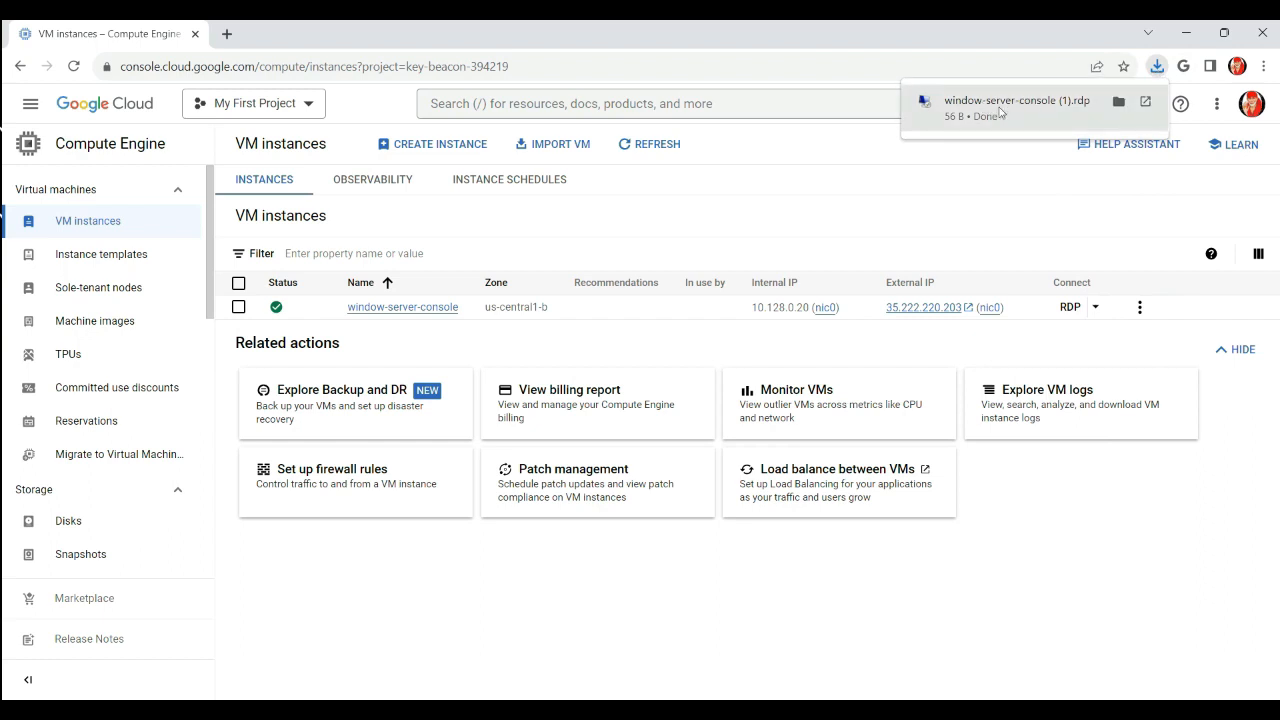
{"action": "left_click", "coordinate": [1000, 112]}
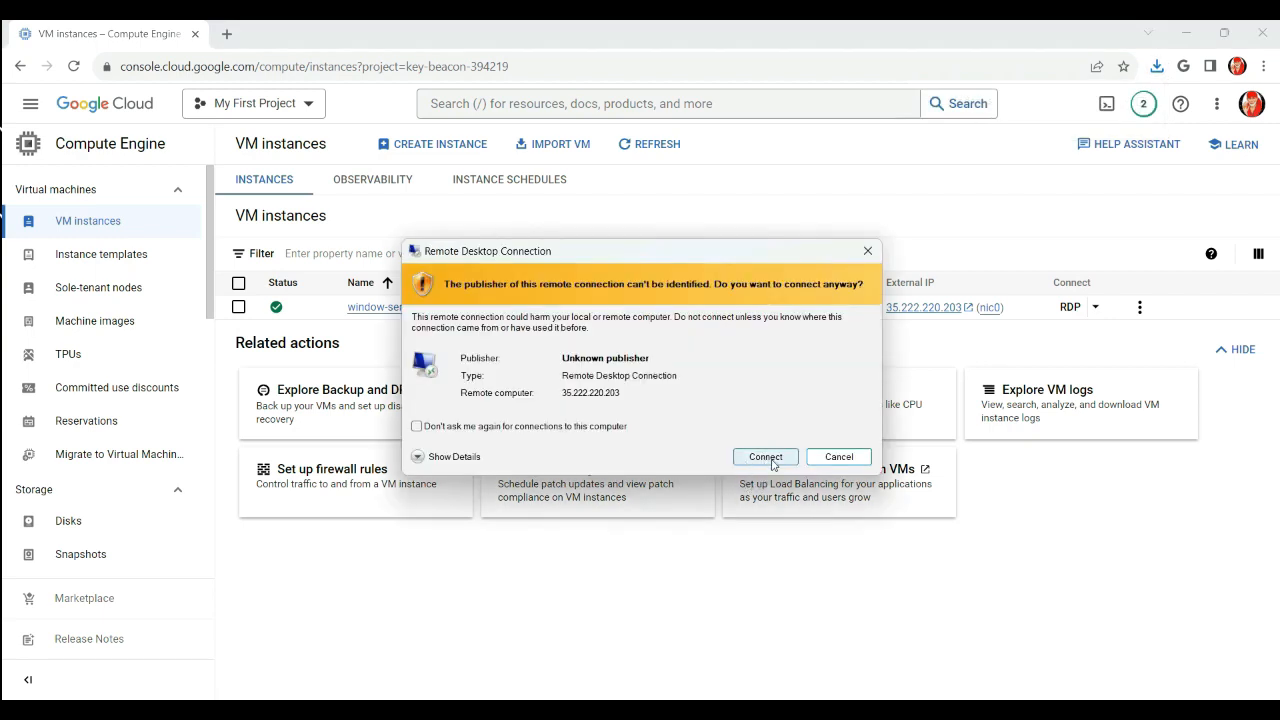
Connect to 35.222.220.203 with the pasted password, accepting the publisher and certificate warnings
{"action": "left_click", "coordinate": [765, 457]}
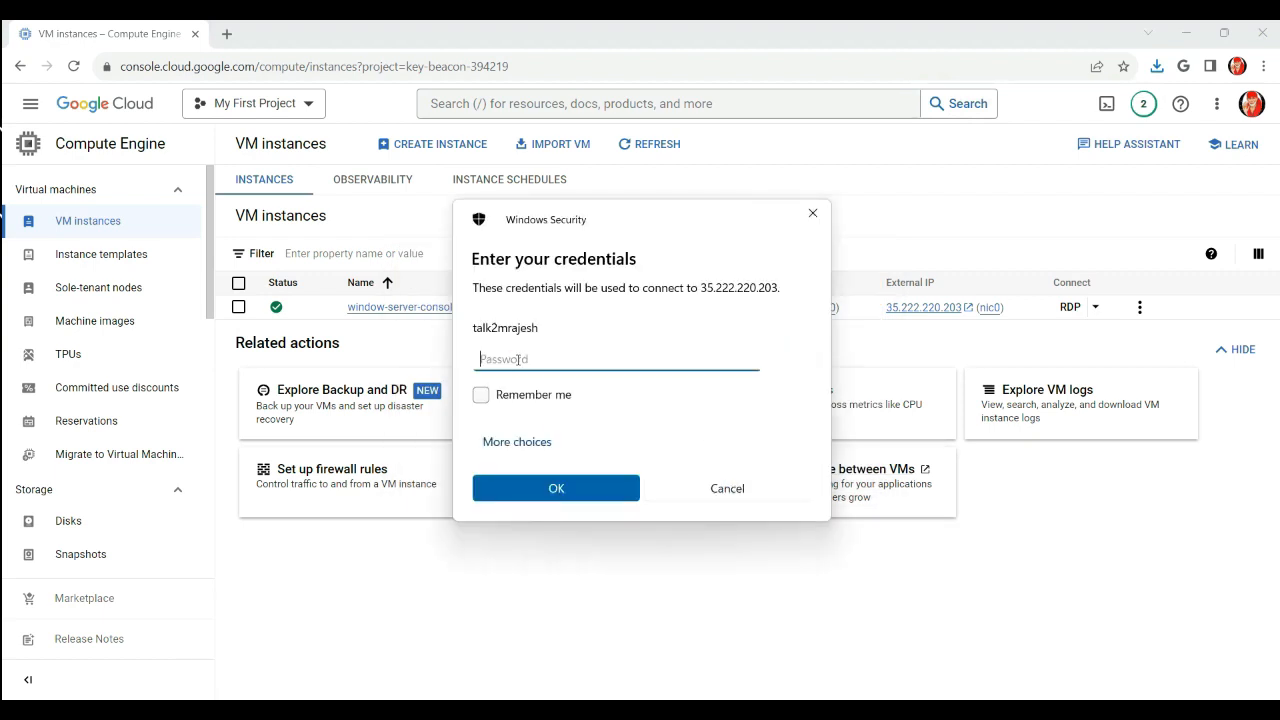
{"action": "key", "text": "ctrl+v"}
{"action": "left_click", "coordinate": [556, 488]}
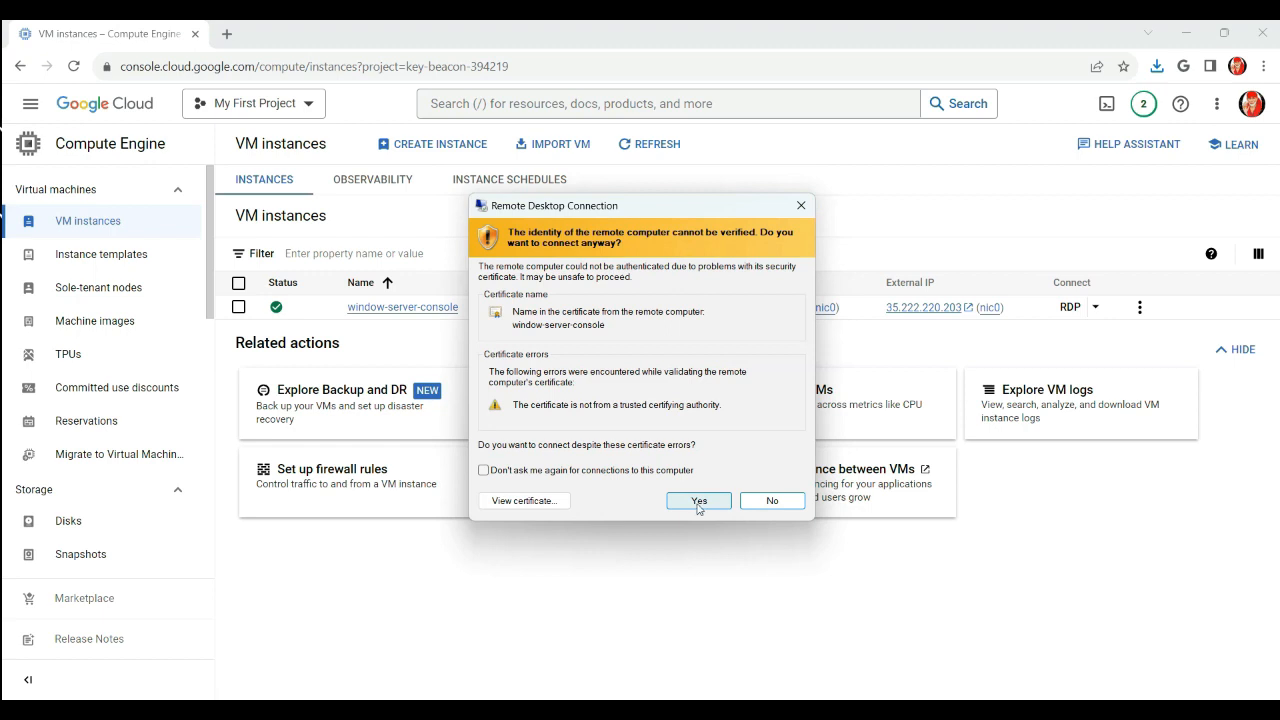
{"action": "left_click", "coordinate": [699, 501]}
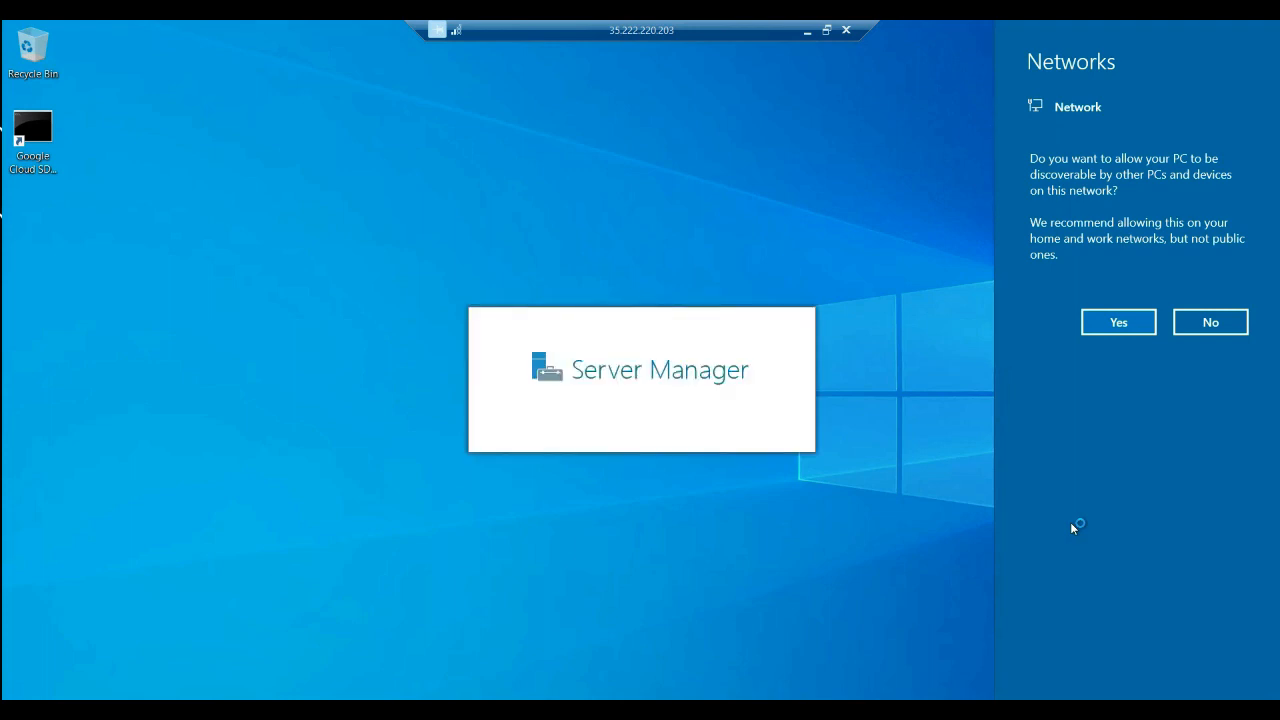
Allow network discovery, dismiss the Windows Admin Center popup and close Server Manager
{"action": "left_click", "coordinate": [1111, 324]}
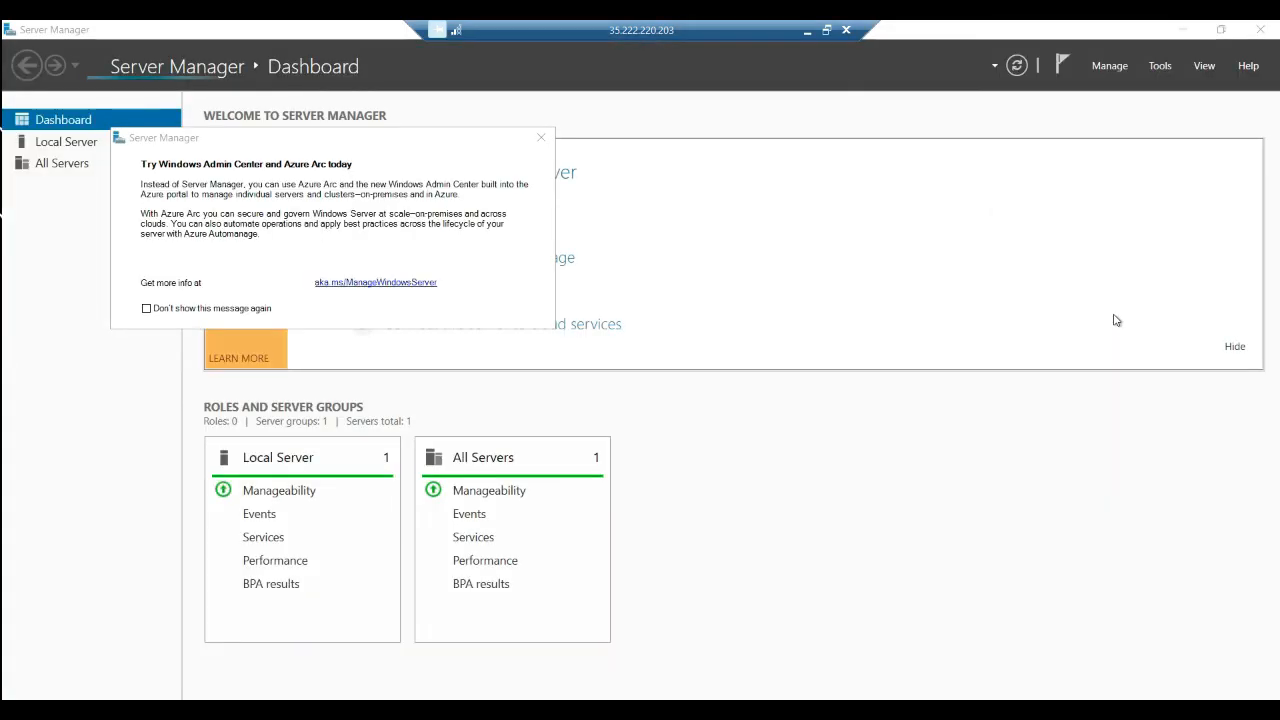
{"action": "left_click", "coordinate": [541, 137]}
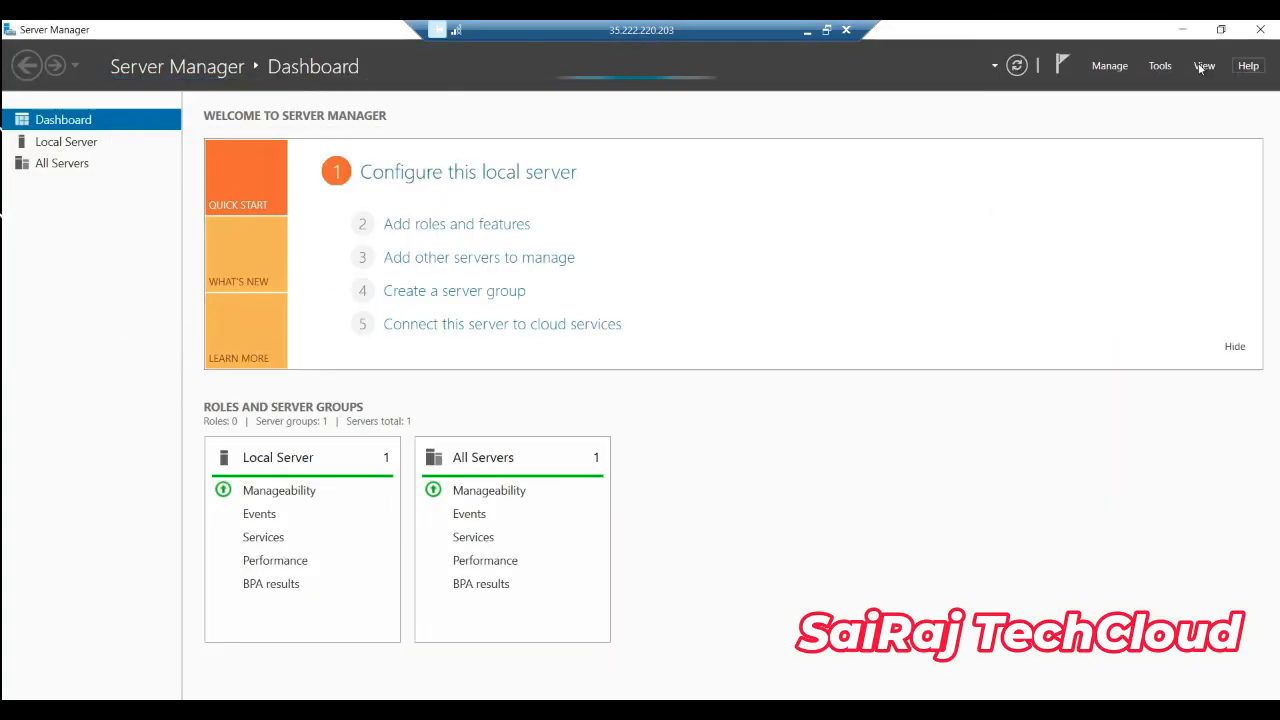
{"action": "left_click", "coordinate": [1263, 36]}
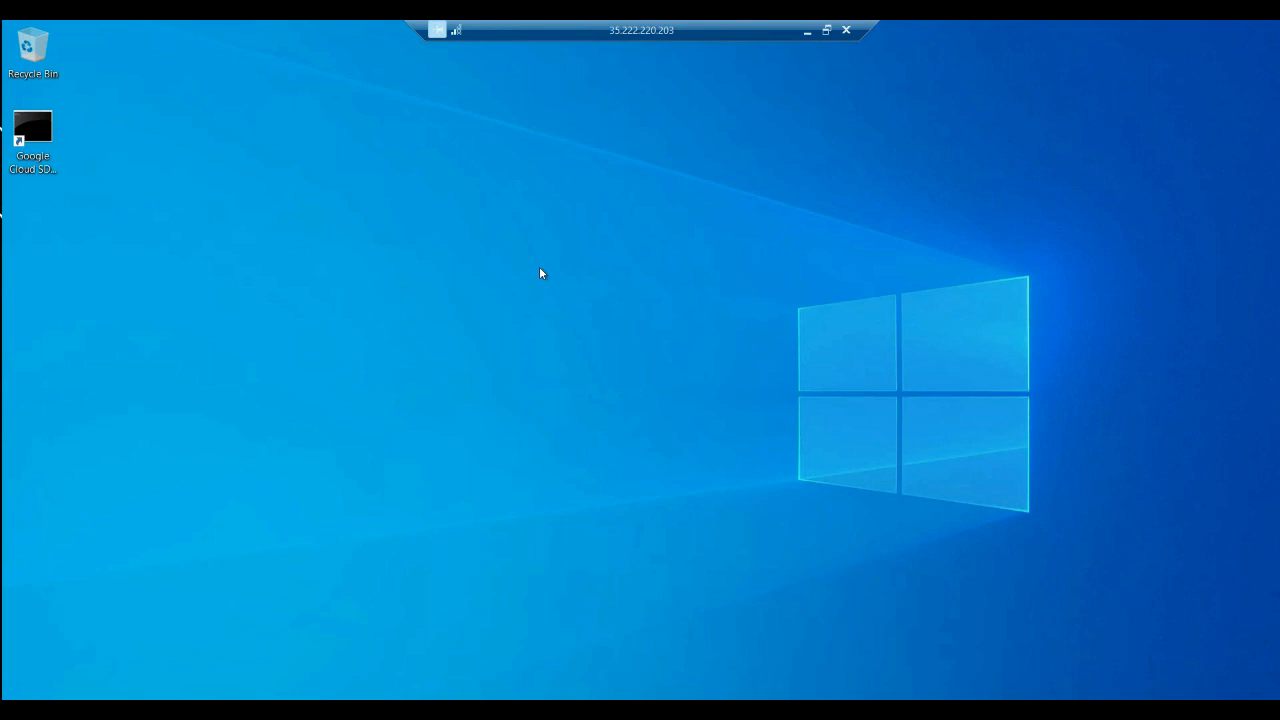
Create a new folder named Test on the remote desktop
{"action": "right_click", "coordinate": [350, 160]}
{"action": "mouse_move", "coordinate": [449, 278]}
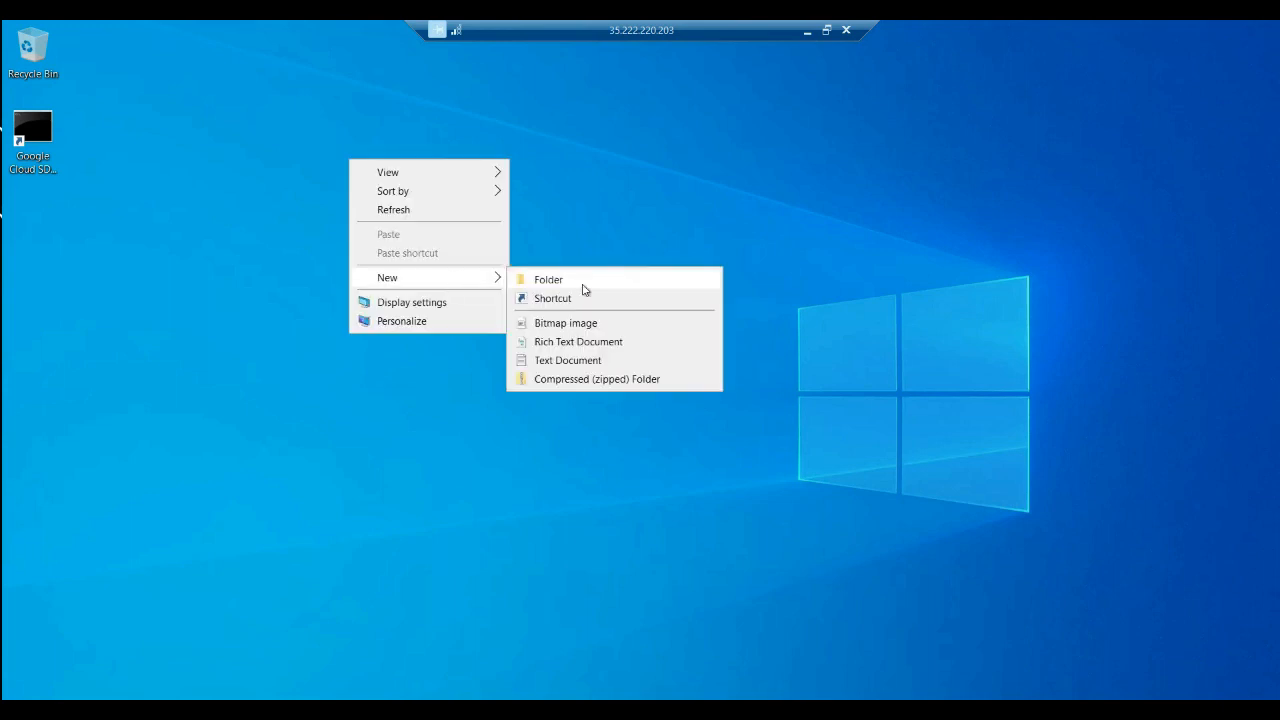
{"action": "left_click", "coordinate": [582, 285]}
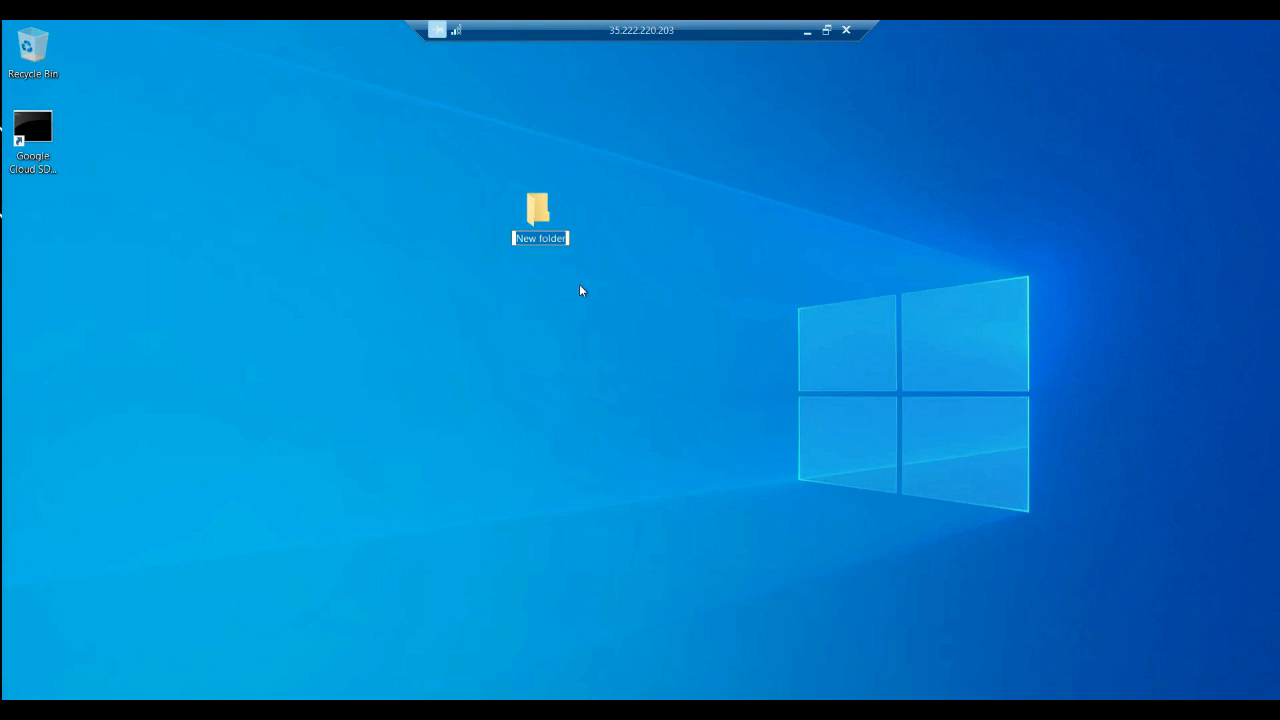
{"action": "type", "text": "Test"}
{"action": "key", "text": "Return"}
Inside the Test folder, create an empty text document named Test, then close the folder
{"action": "double_click", "coordinate": [540, 210]}
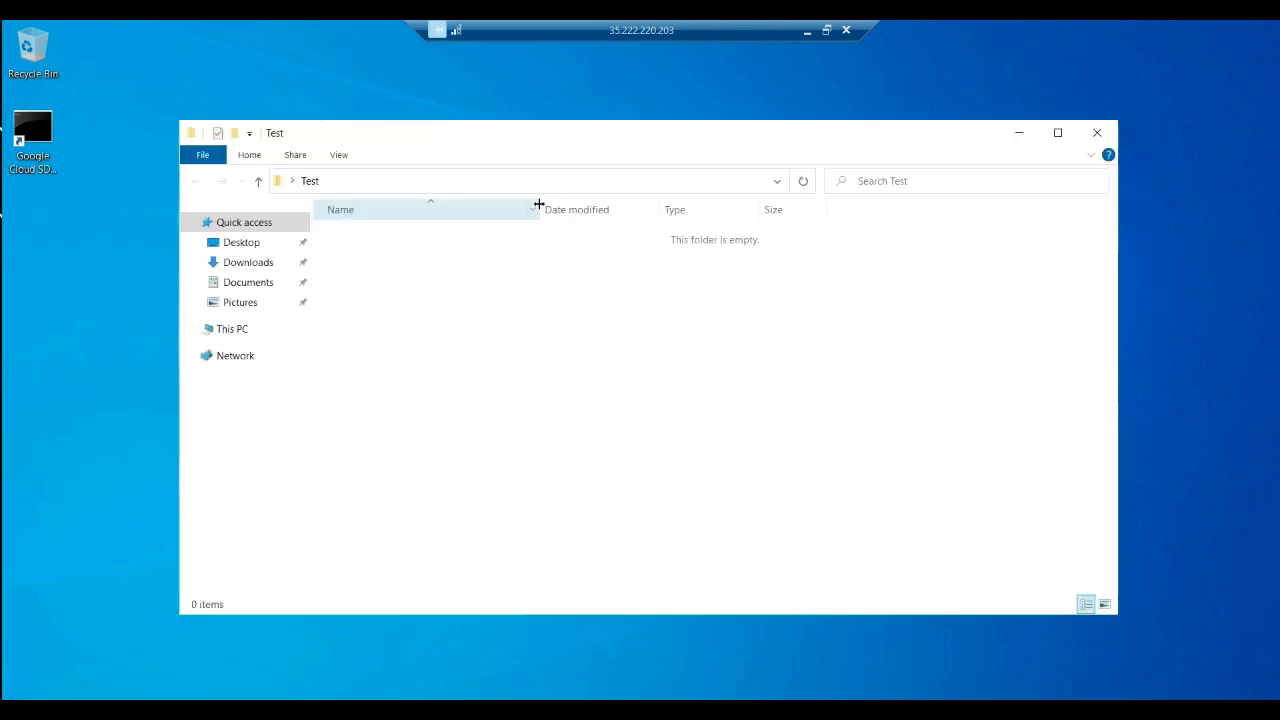
{"action": "right_click", "coordinate": [391, 305]}
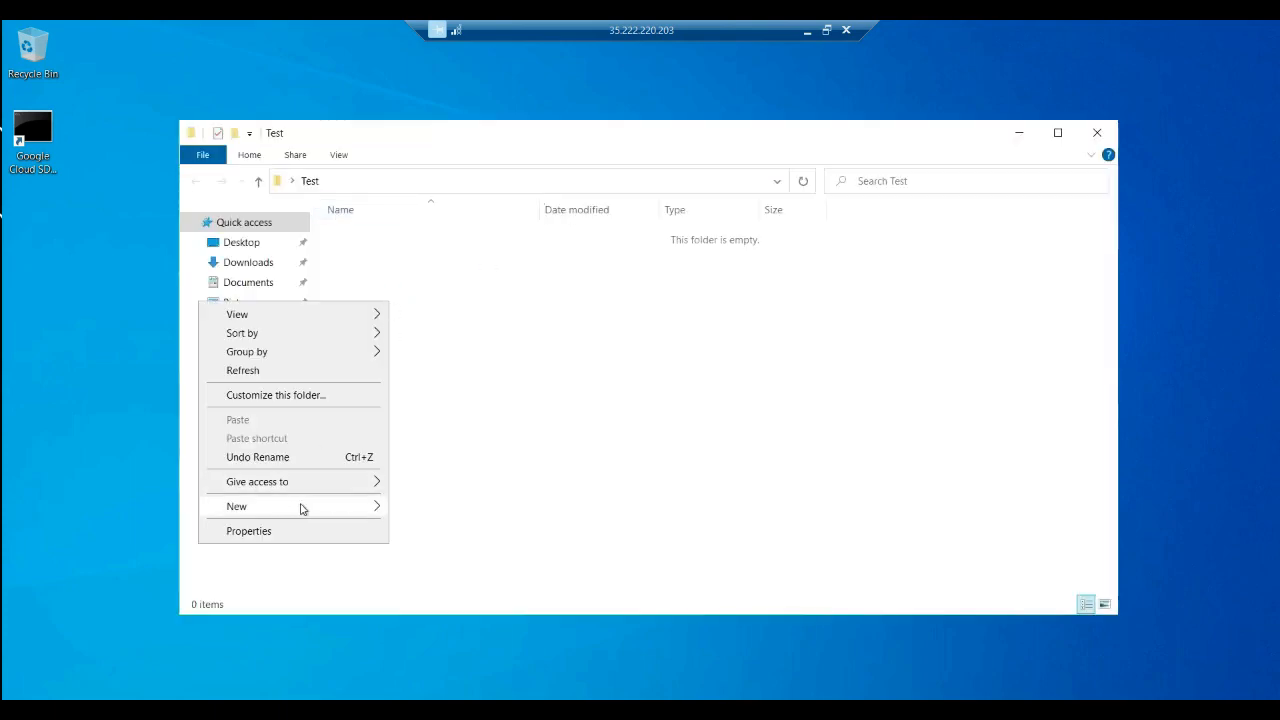
{"action": "mouse_move", "coordinate": [306, 508]}
{"action": "left_click", "coordinate": [450, 590]}
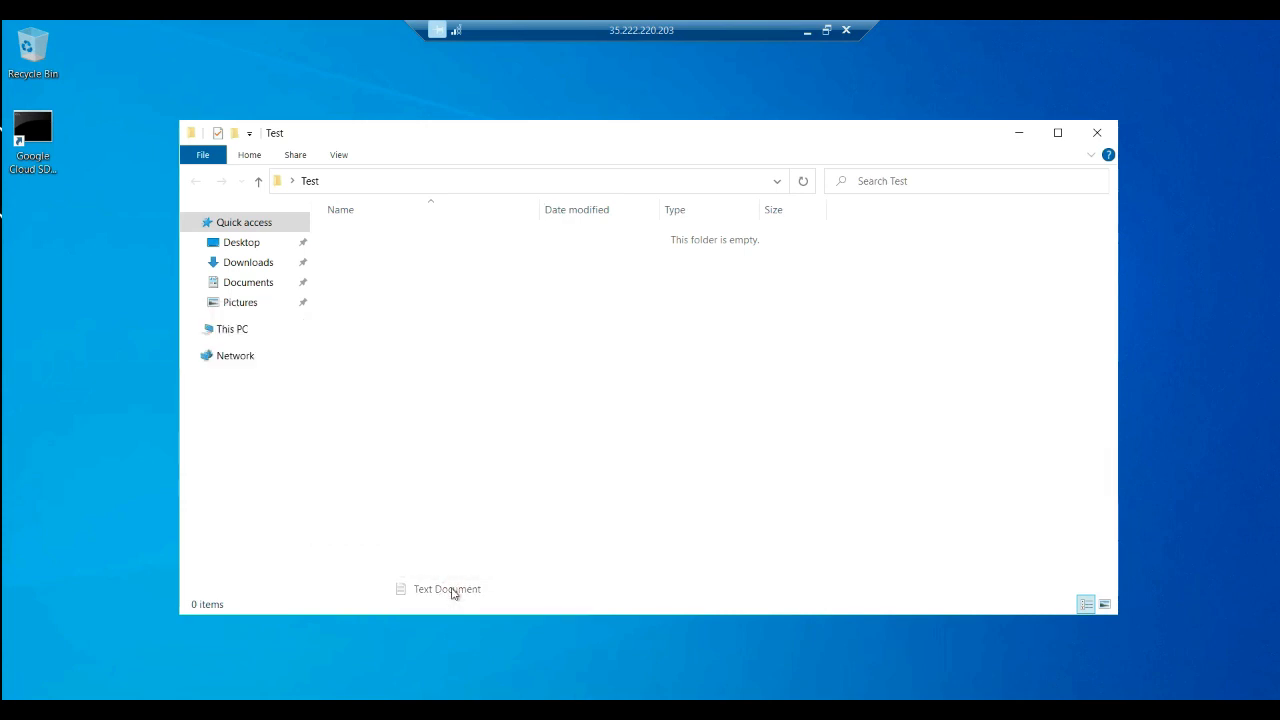
{"action": "type", "text": "Test"}
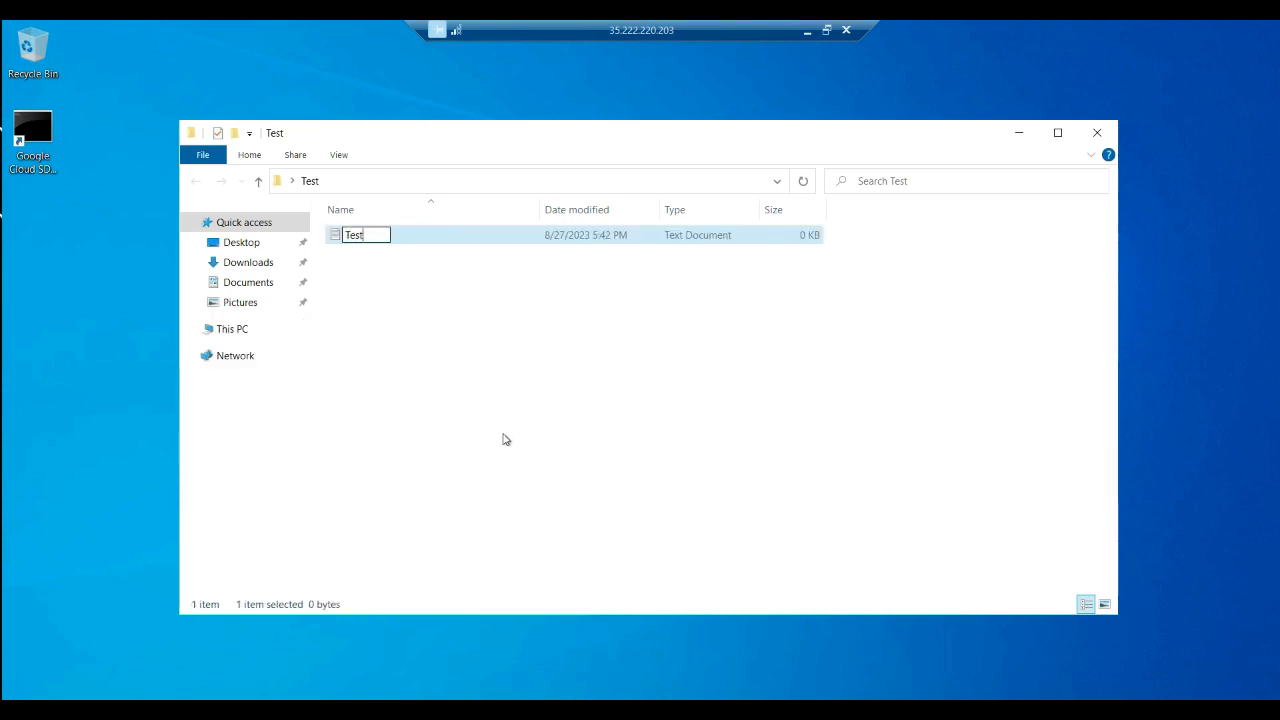
{"action": "key", "text": "Escape"}
{"action": "left_click", "coordinate": [504, 440]}
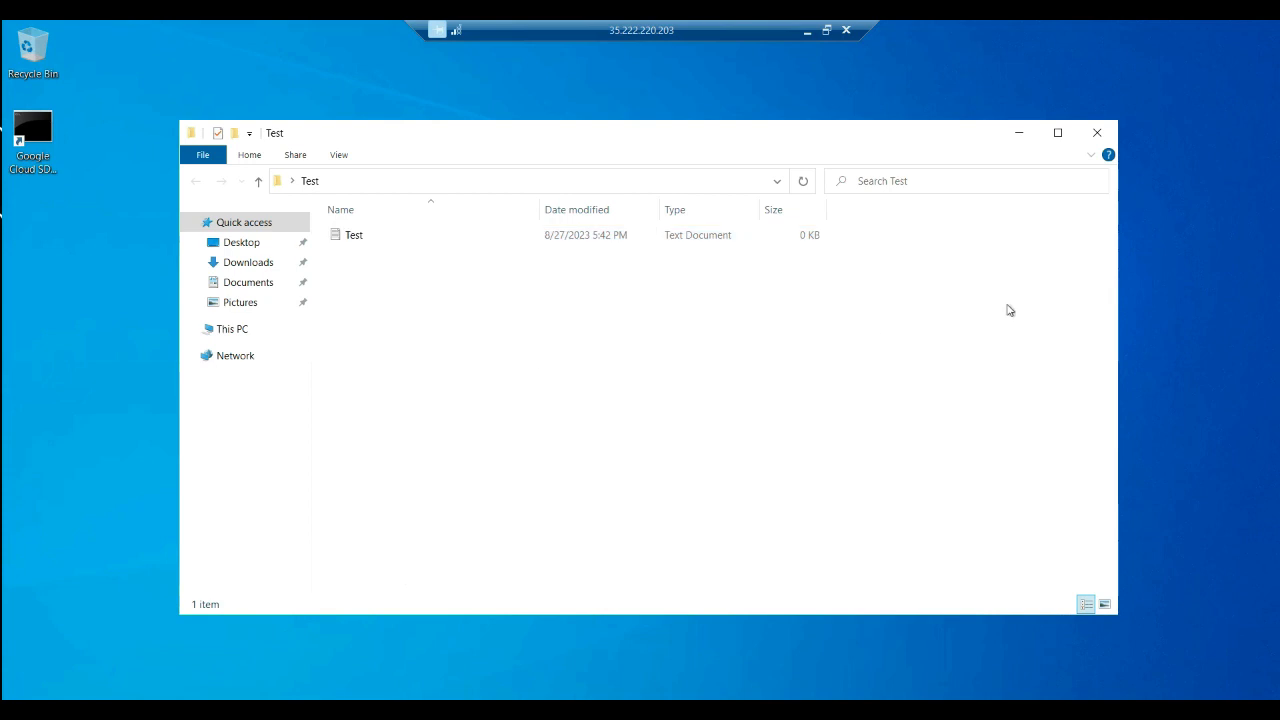
{"action": "left_click", "coordinate": [1096, 134]}
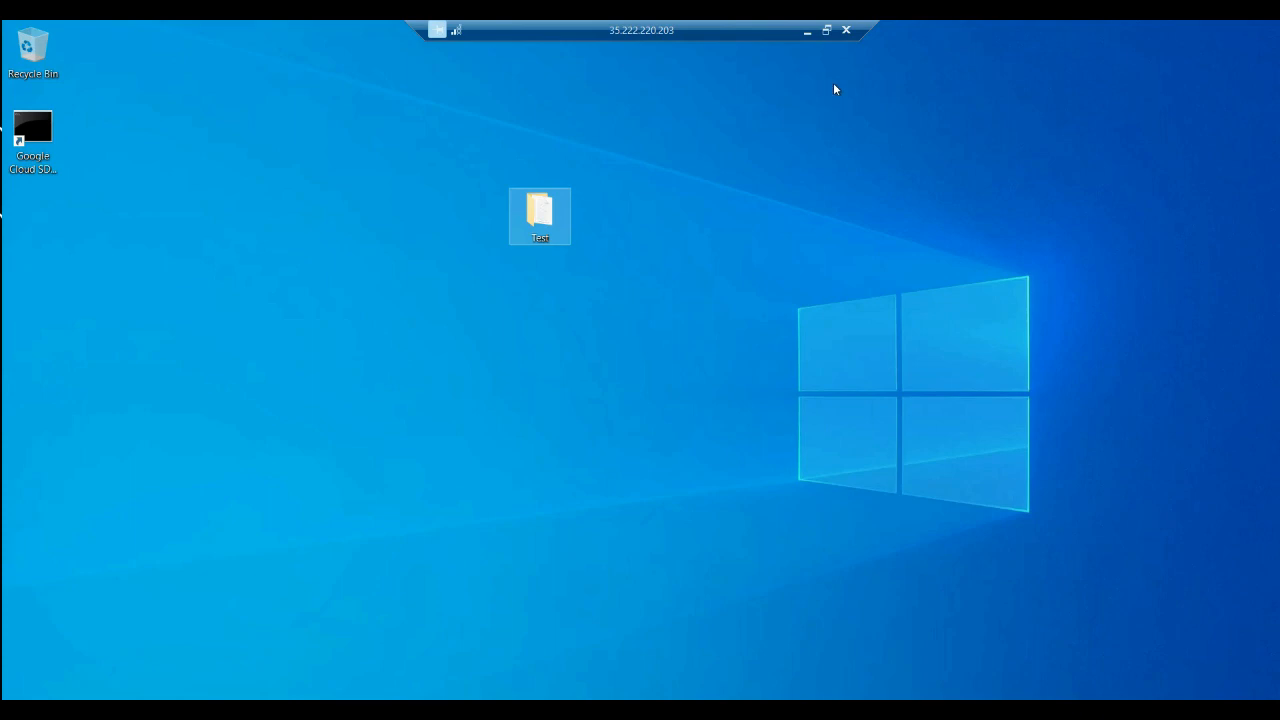
Disconnect the Remote Desktop session to window-server-console
{"action": "left_click", "coordinate": [847, 31]}
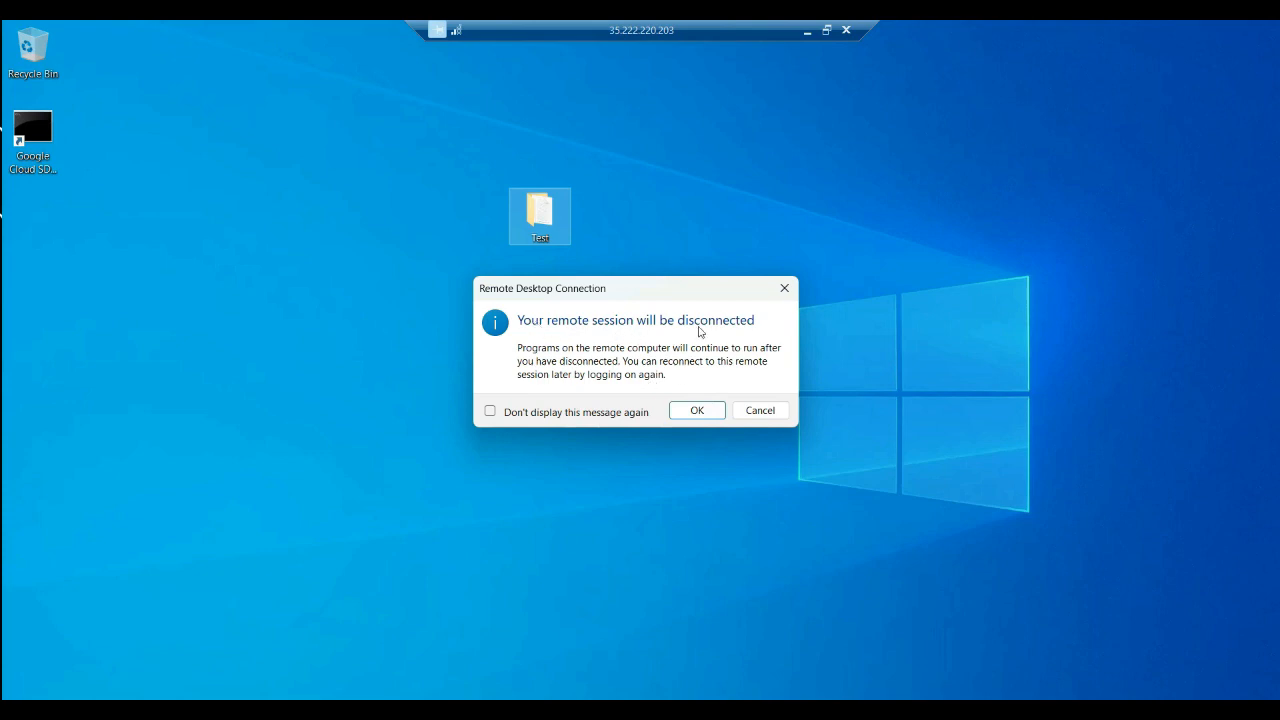
{"action": "left_click", "coordinate": [697, 412]}
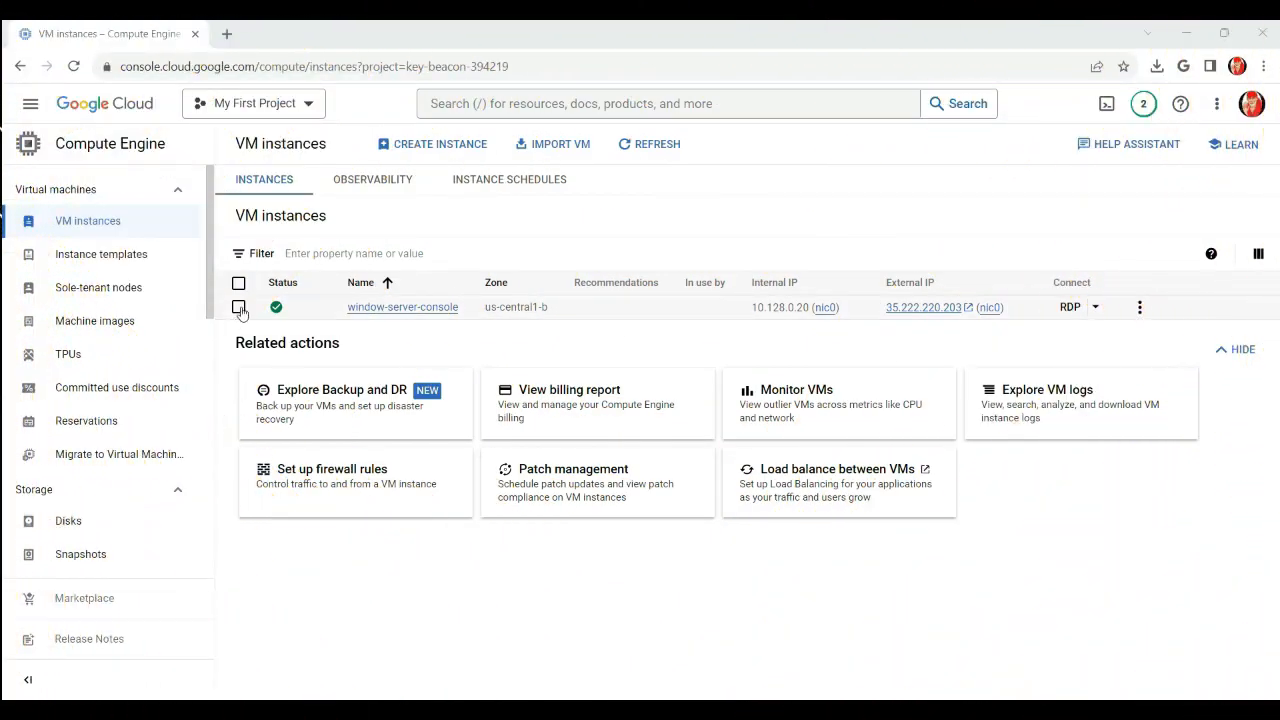
Select window-server-console and stop it via the row's actions menu, confirming STOP
{"action": "left_click", "coordinate": [239, 308]}
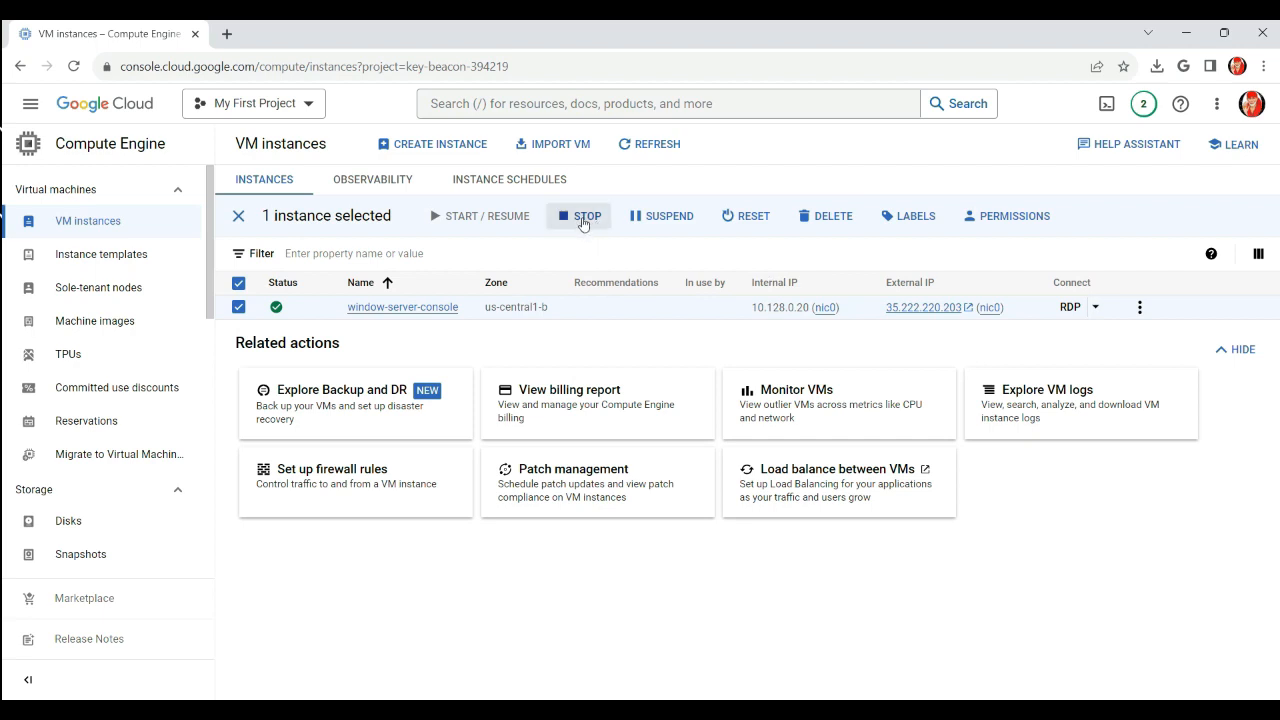
{"action": "left_click", "coordinate": [1140, 310]}
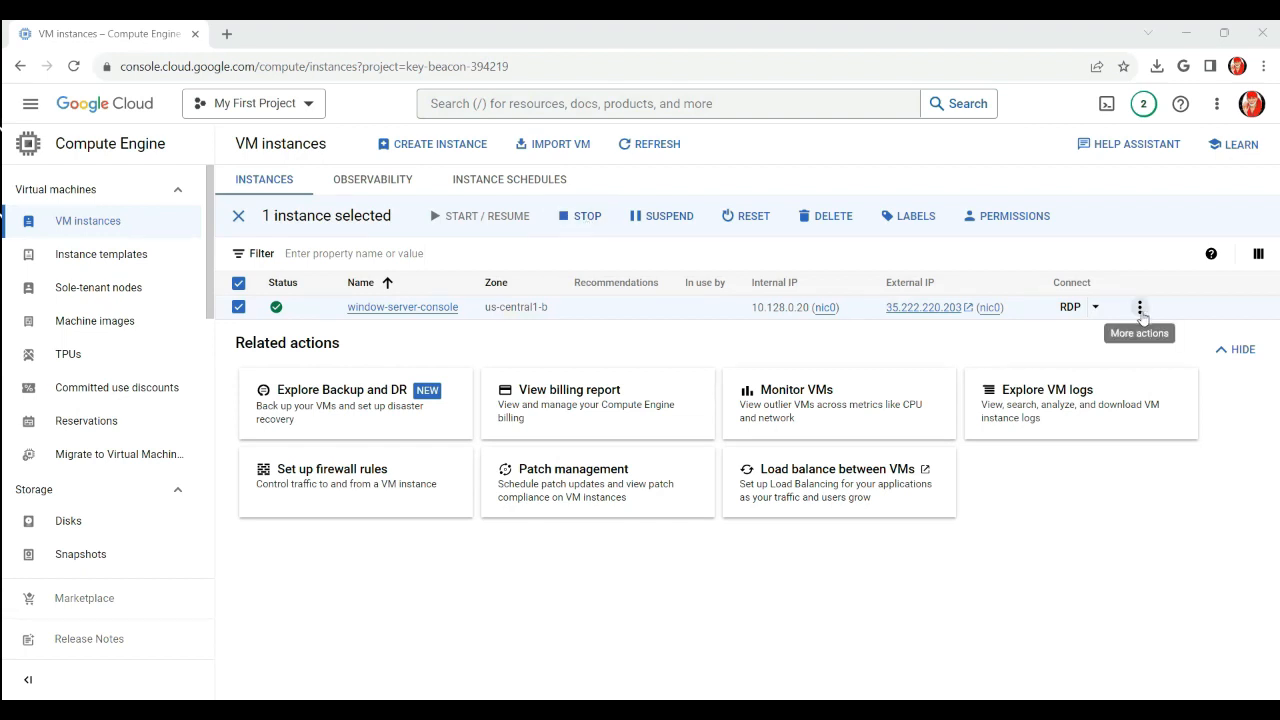
{"action": "left_click", "coordinate": [1138, 314]}
{"action": "left_click", "coordinate": [1139, 312]}
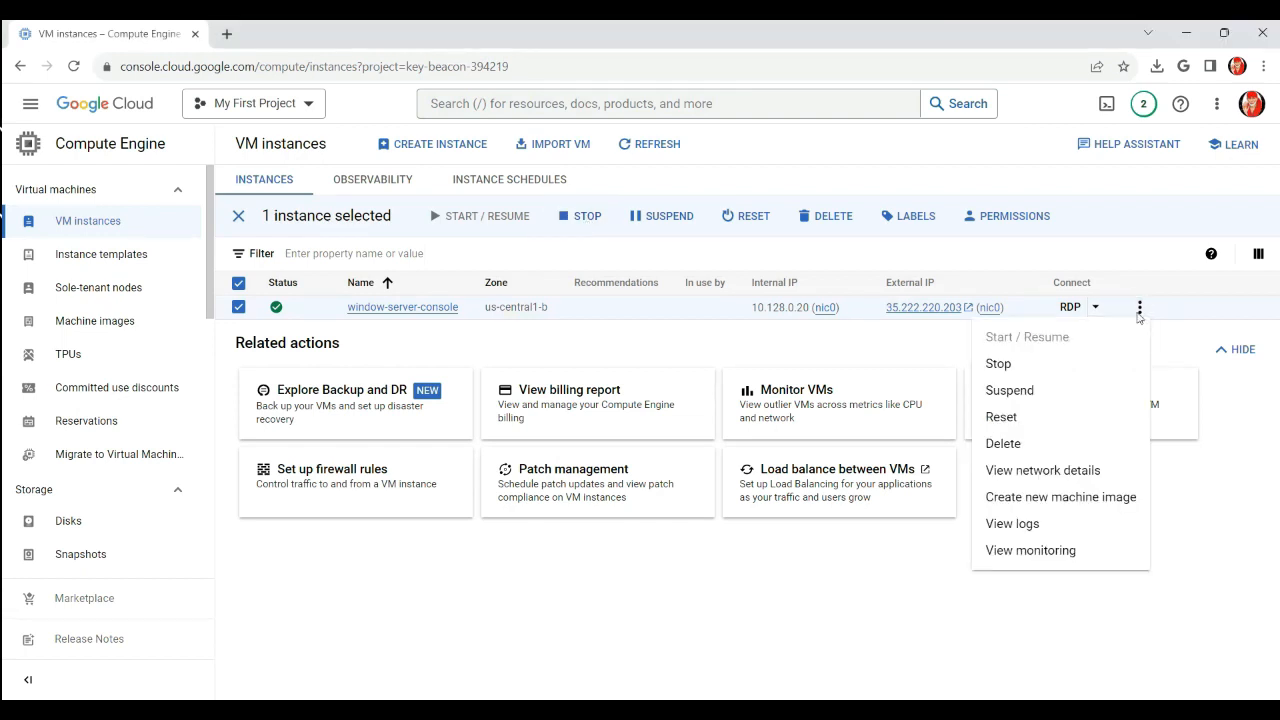
{"action": "left_click", "coordinate": [1000, 364]}
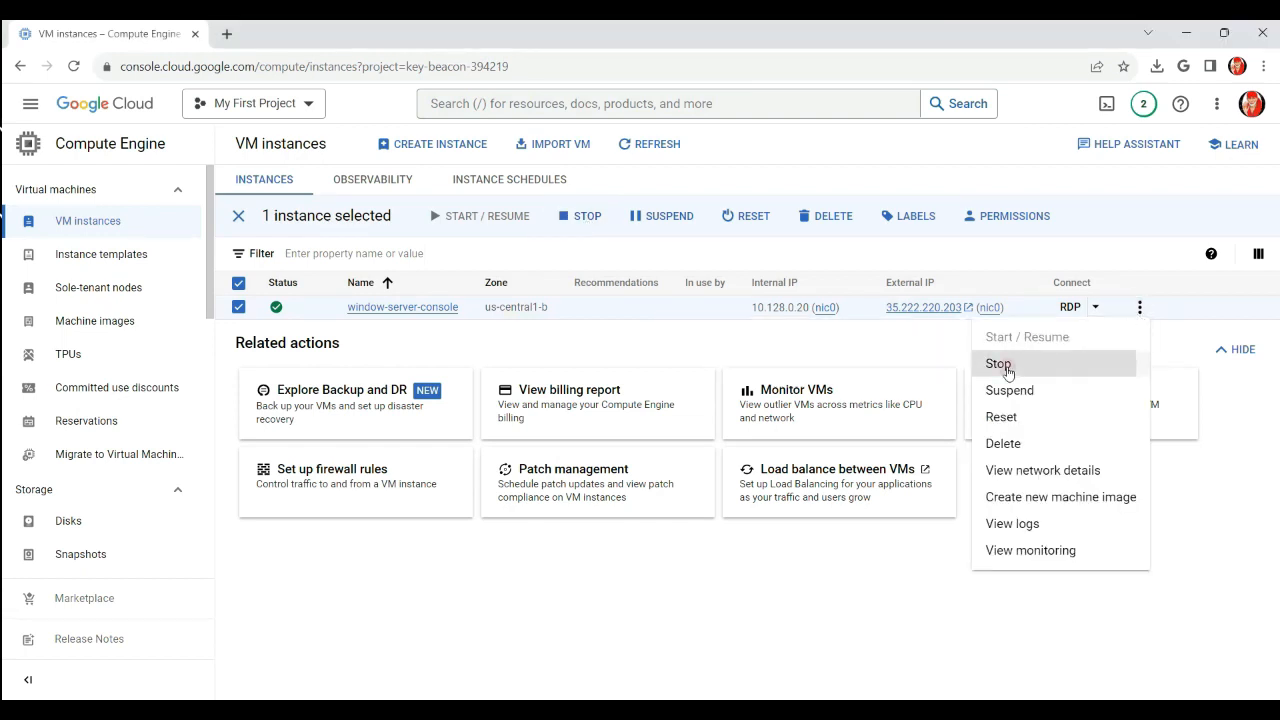
{"action": "left_click", "coordinate": [840, 460]}
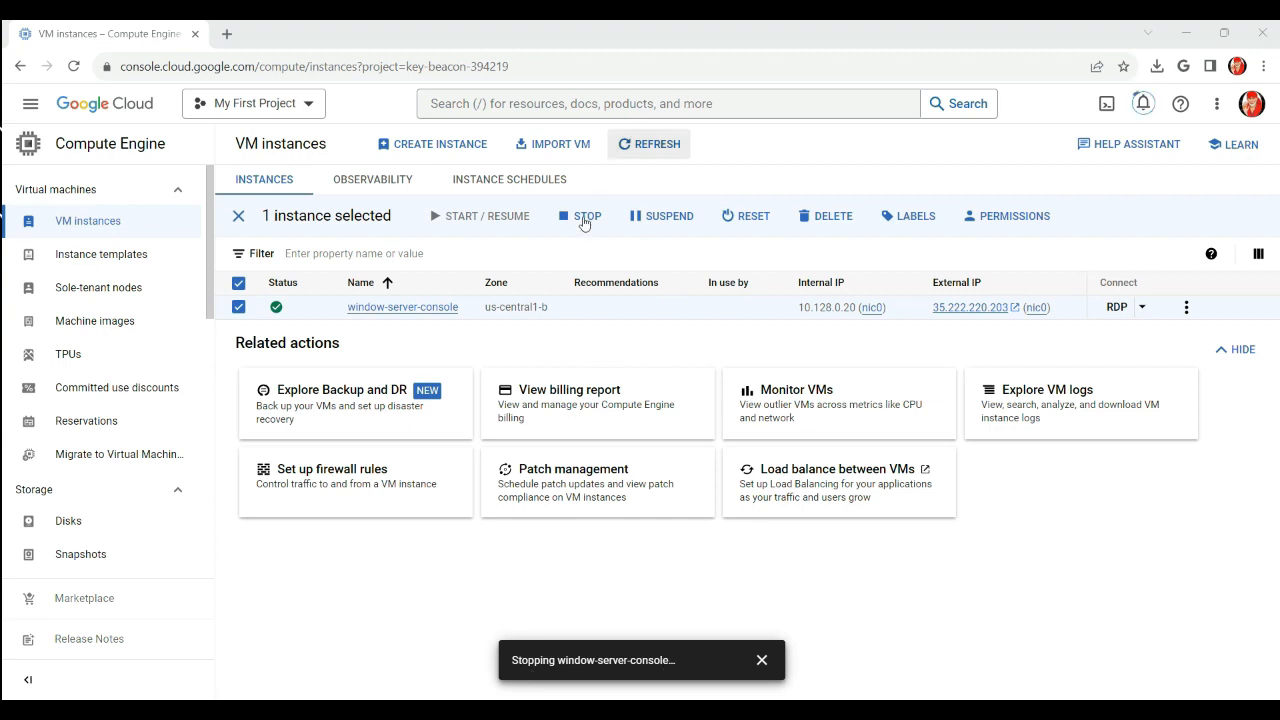
Refresh the list to show window-server-console stopped and verify the Stop VM instance notification
{"action": "left_click", "coordinate": [650, 147]}
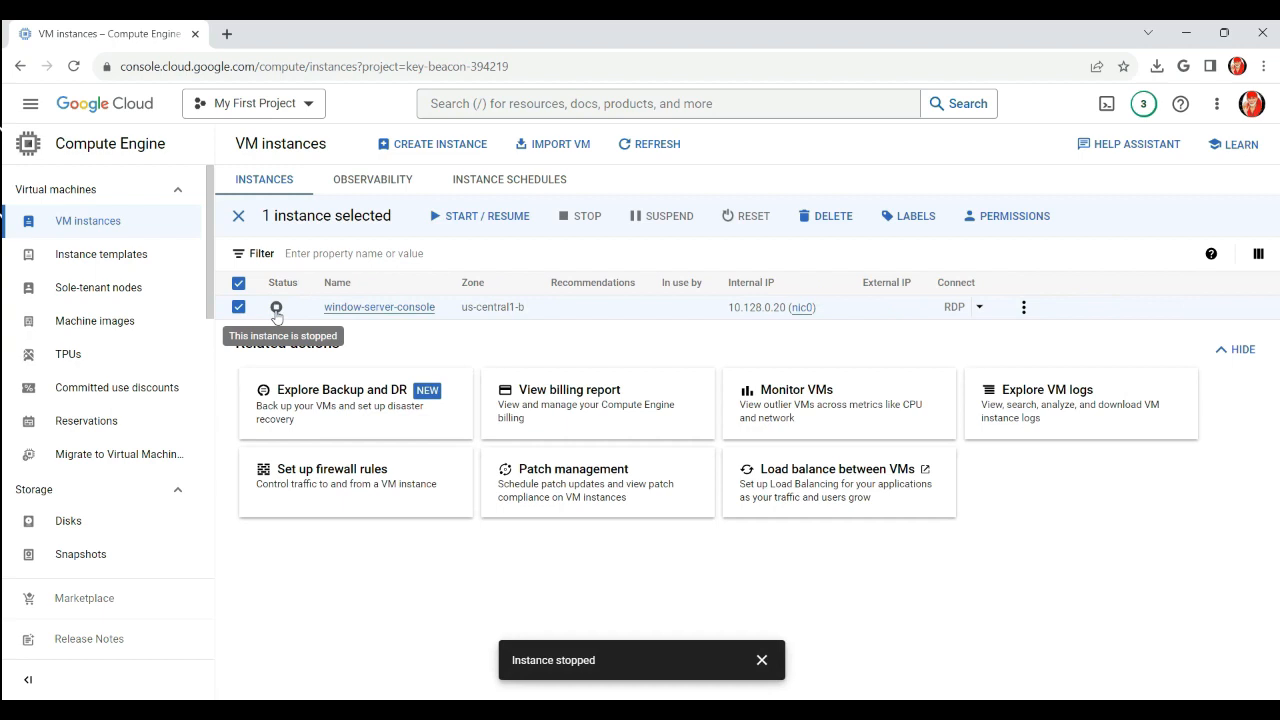
{"action": "left_click", "coordinate": [1145, 105]}
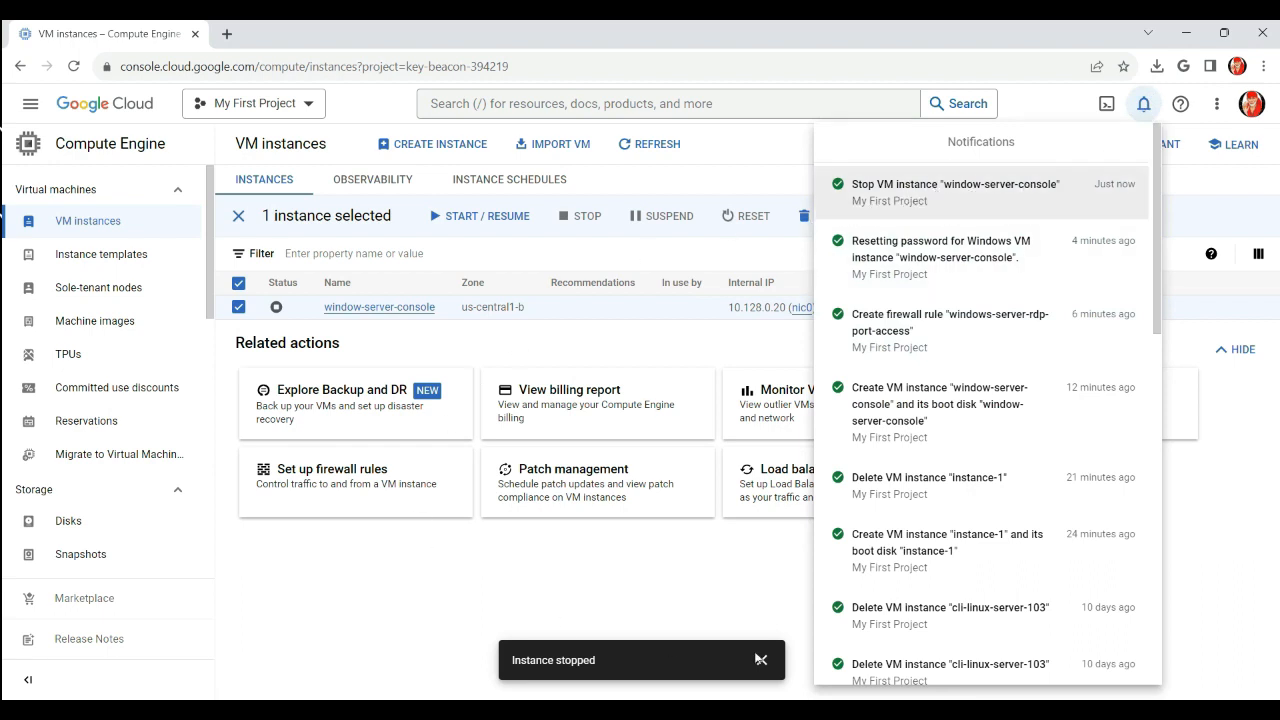
{"action": "left_click", "coordinate": [762, 662]}
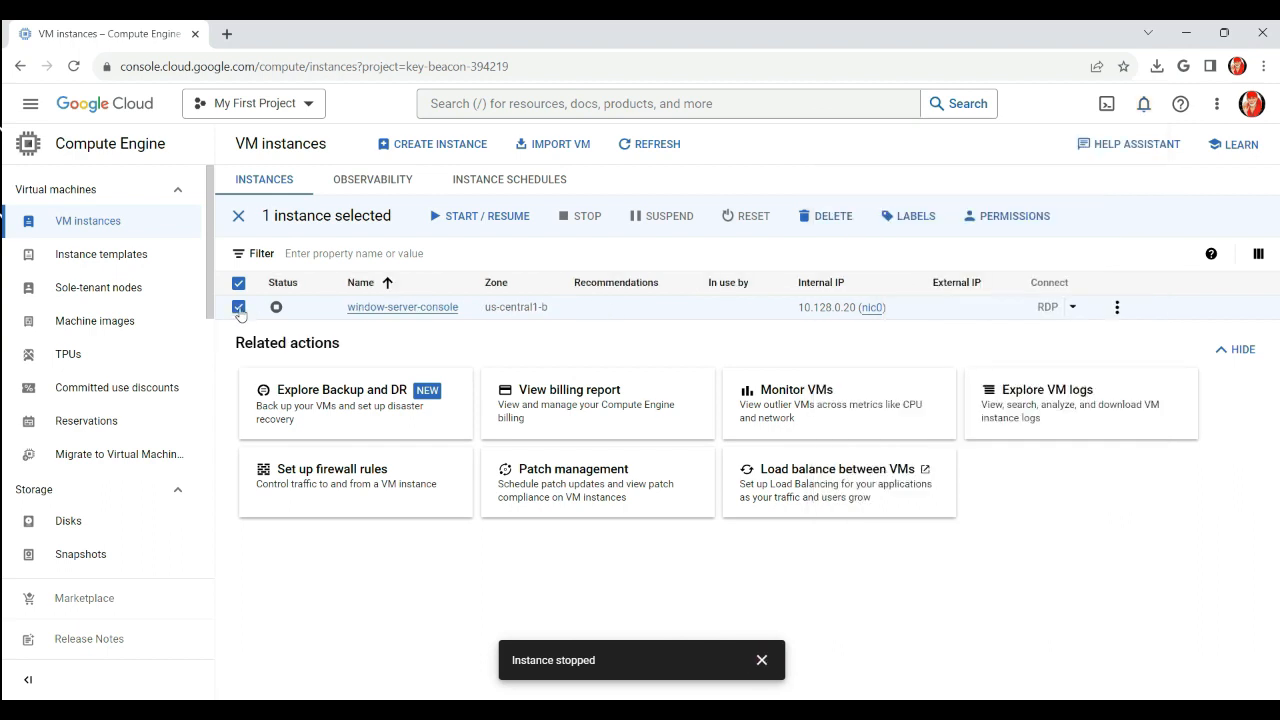
{"action": "left_click", "coordinate": [239, 308]}
{"action": "left_click", "coordinate": [239, 308]}
{"action": "left_click", "coordinate": [475, 225]}
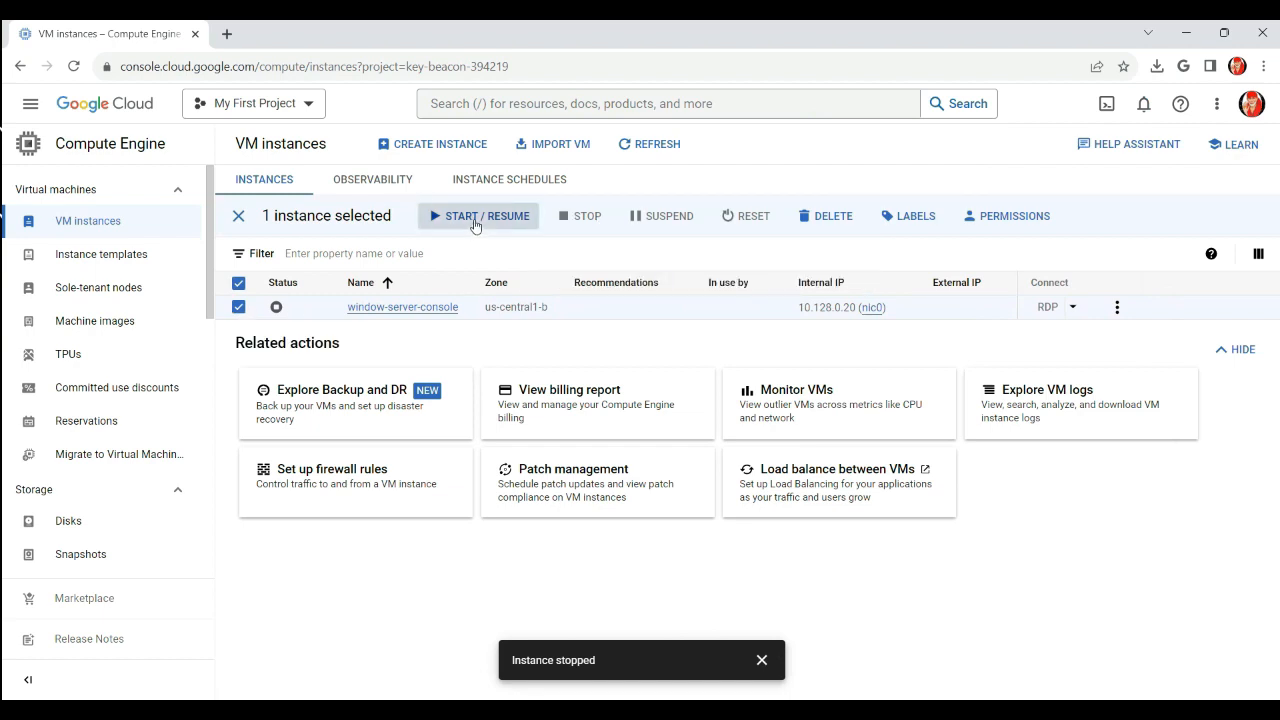
Start window-server-console, refresh, and confirm the Start notification and new IP 34.71.26.65
{"action": "left_click", "coordinate": [475, 222]}
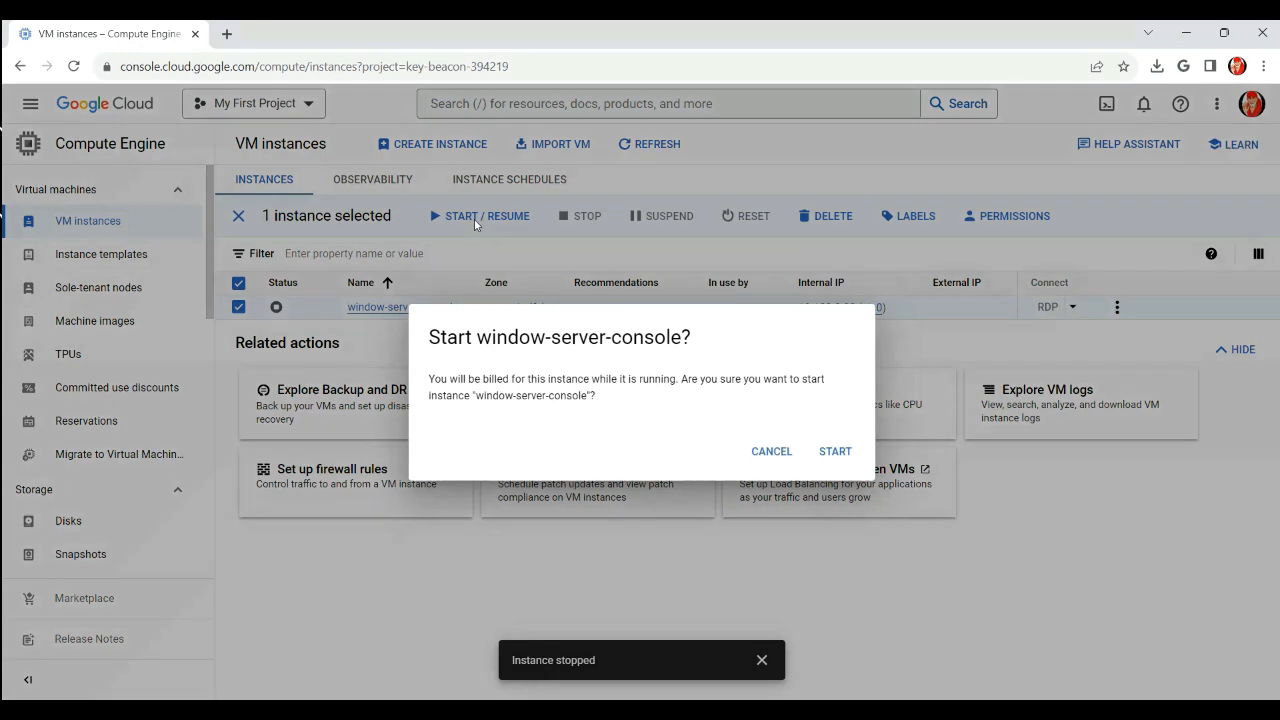
{"action": "left_click", "coordinate": [835, 452]}
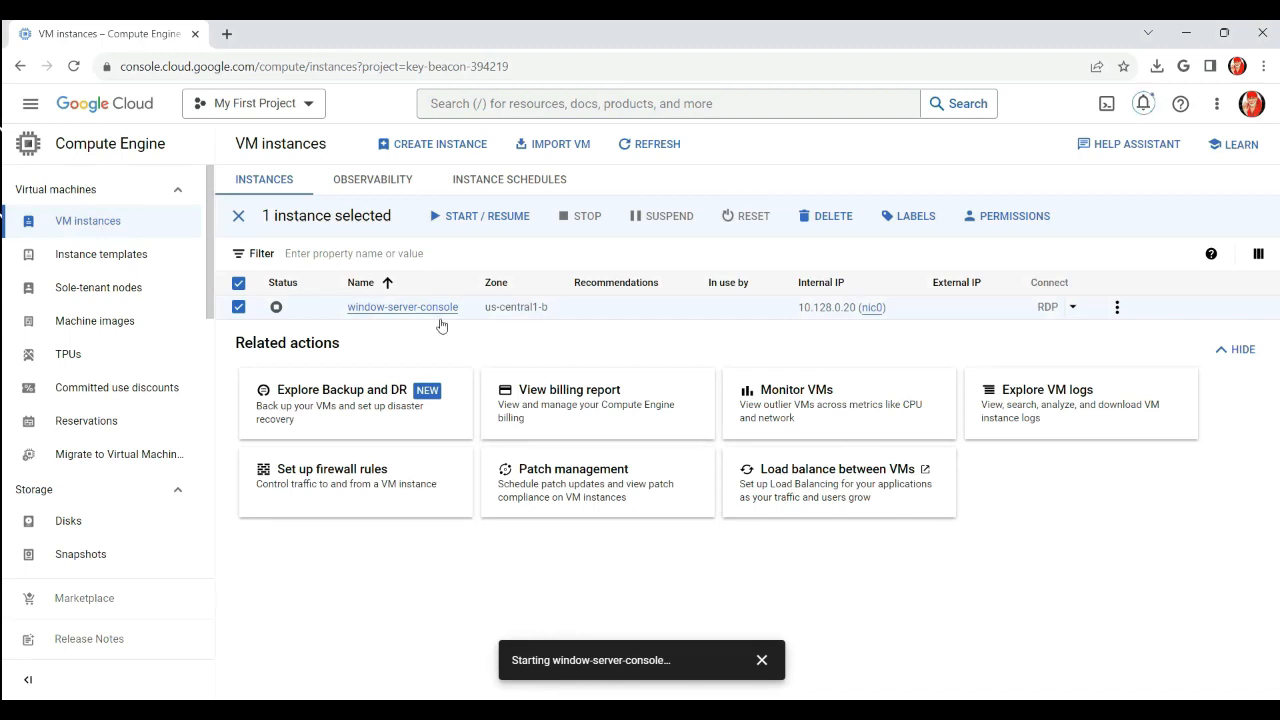
{"action": "left_click", "coordinate": [657, 147]}
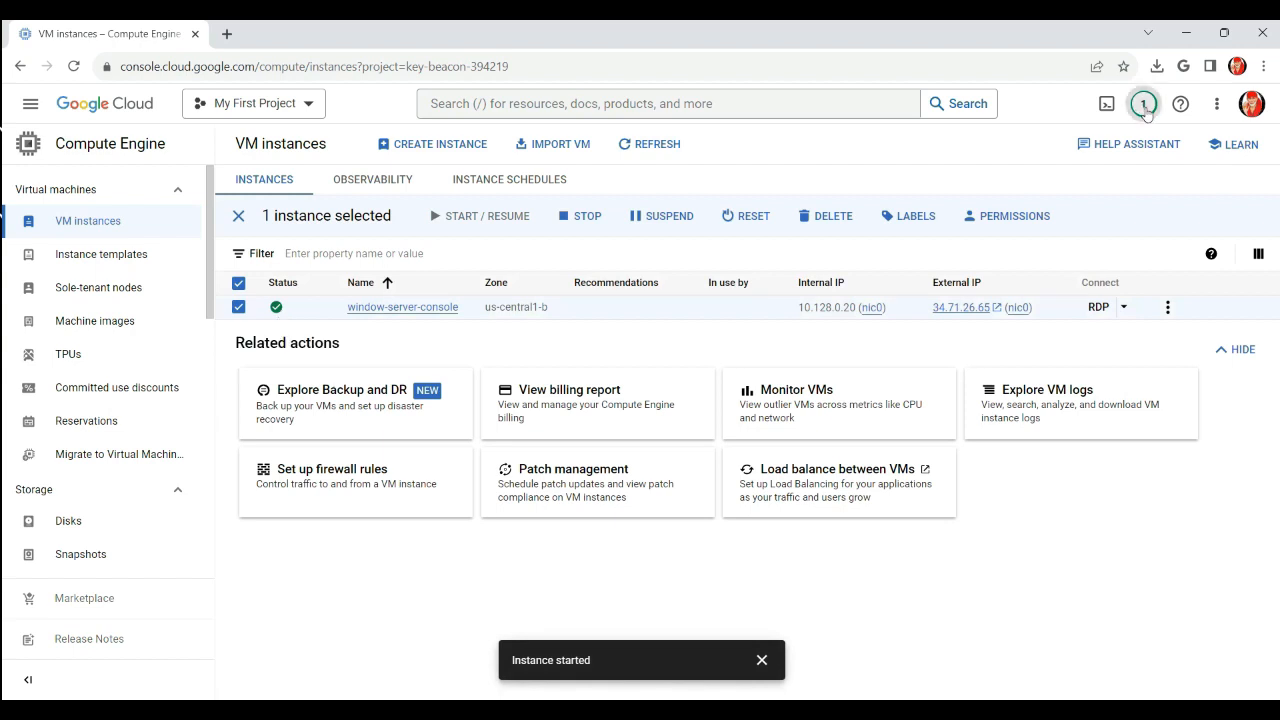
{"action": "left_click", "coordinate": [1145, 106]}
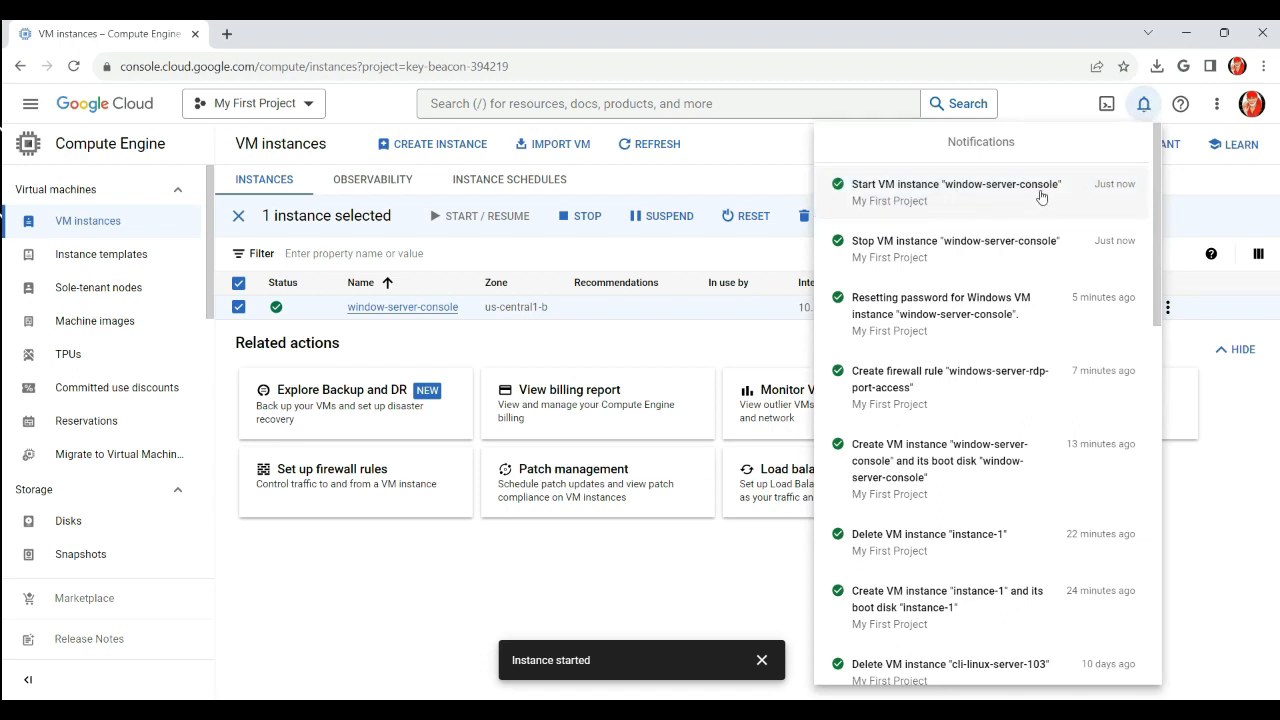
{"action": "left_click", "coordinate": [729, 346]}
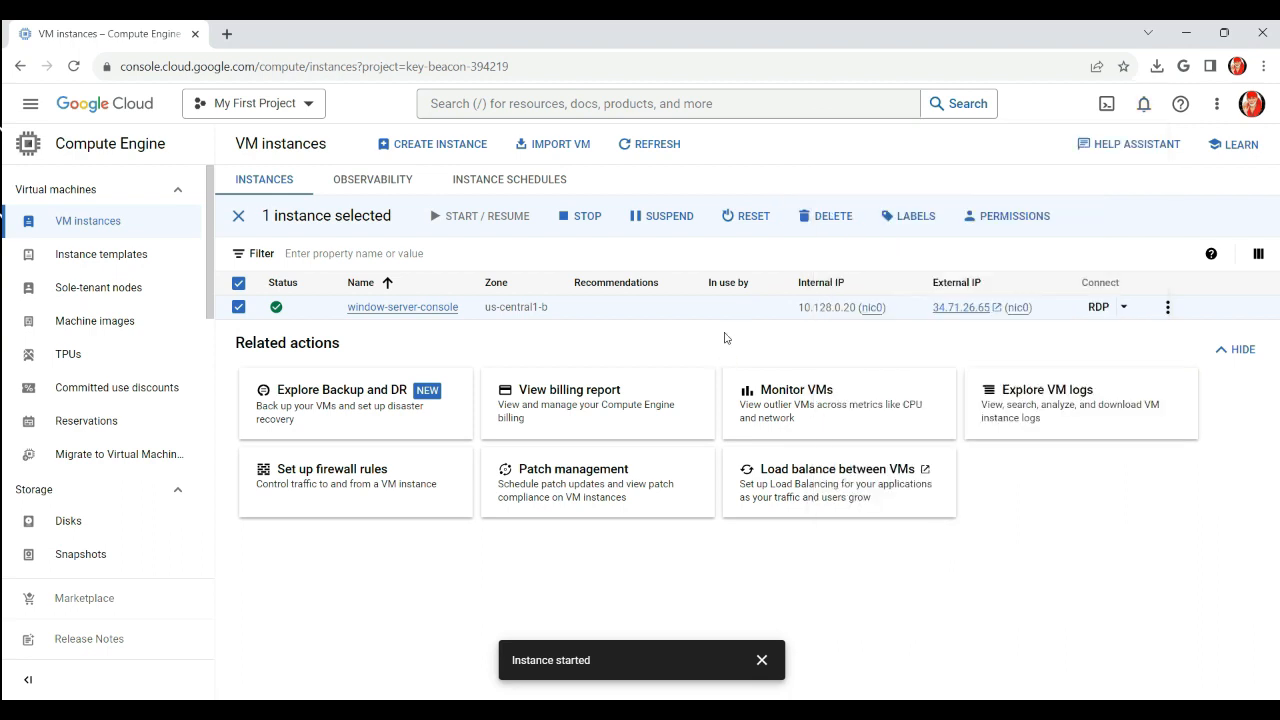
{"action": "left_click", "coordinate": [239, 308]}
Delete the window-server-console instance along with its boot disk, then refresh the VM instances list
{"action": "left_click", "coordinate": [239, 308]}
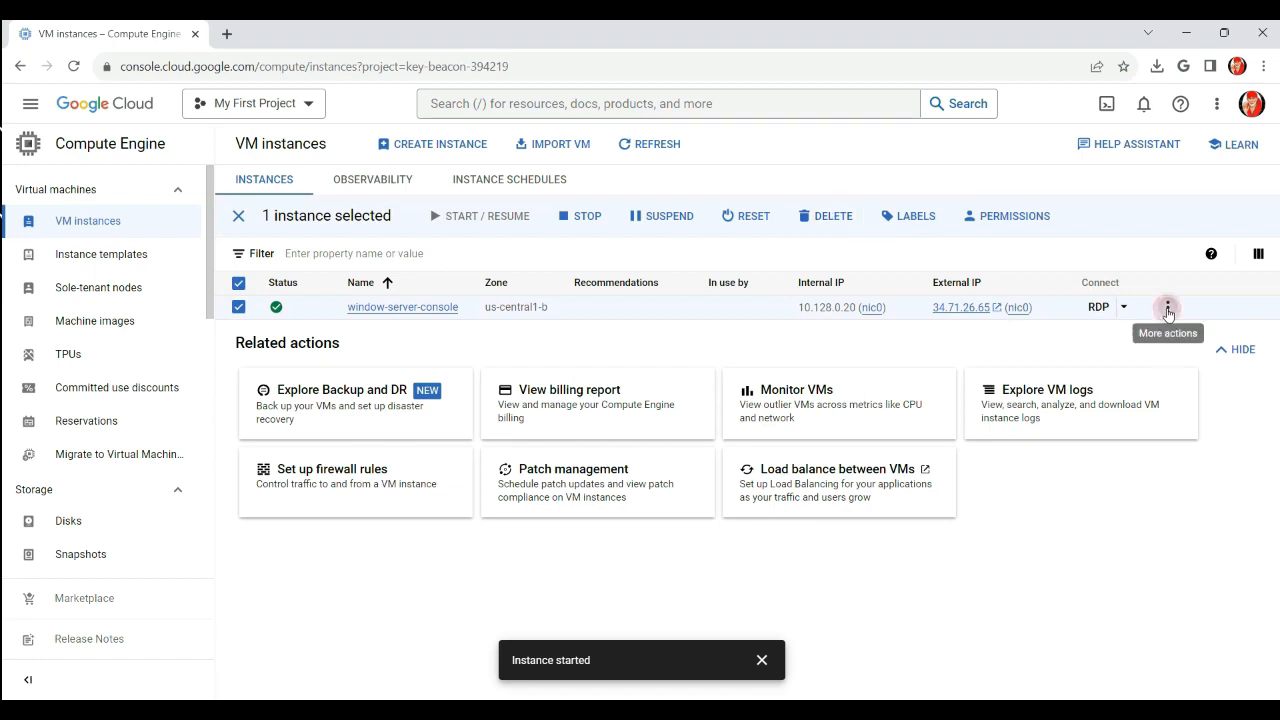
{"action": "left_click", "coordinate": [1167, 307]}
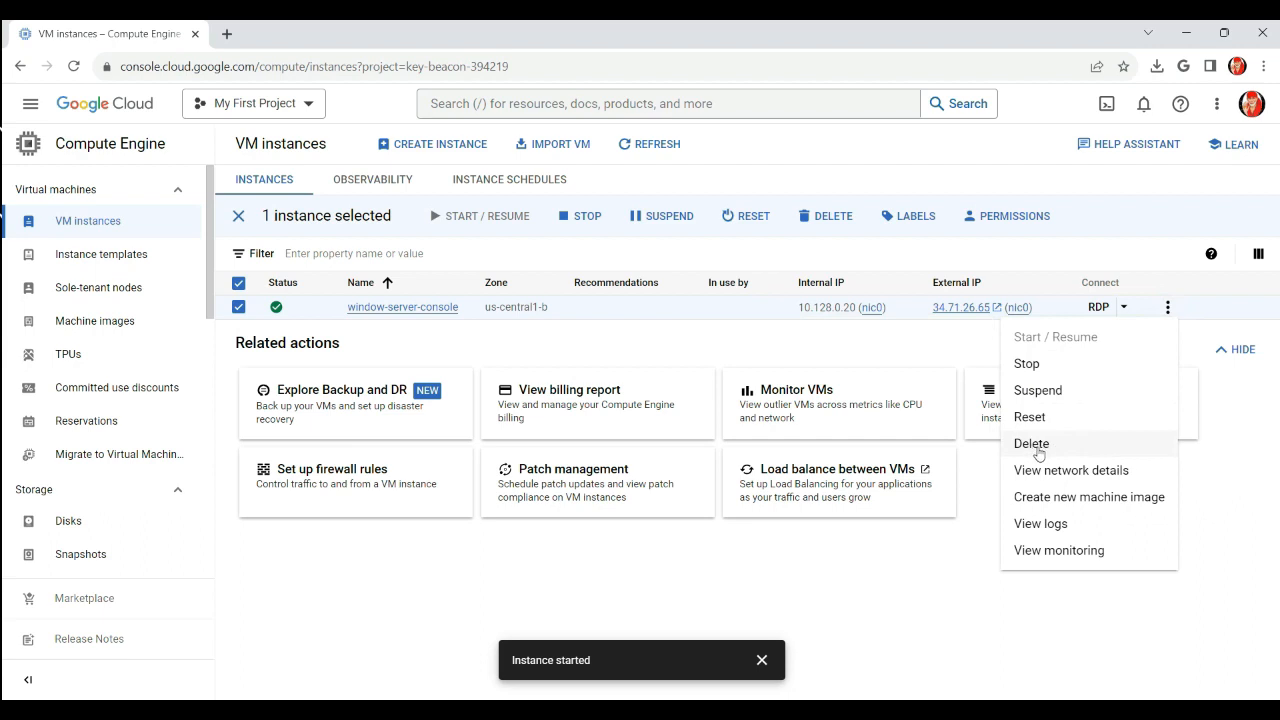
{"action": "left_click", "coordinate": [810, 350]}
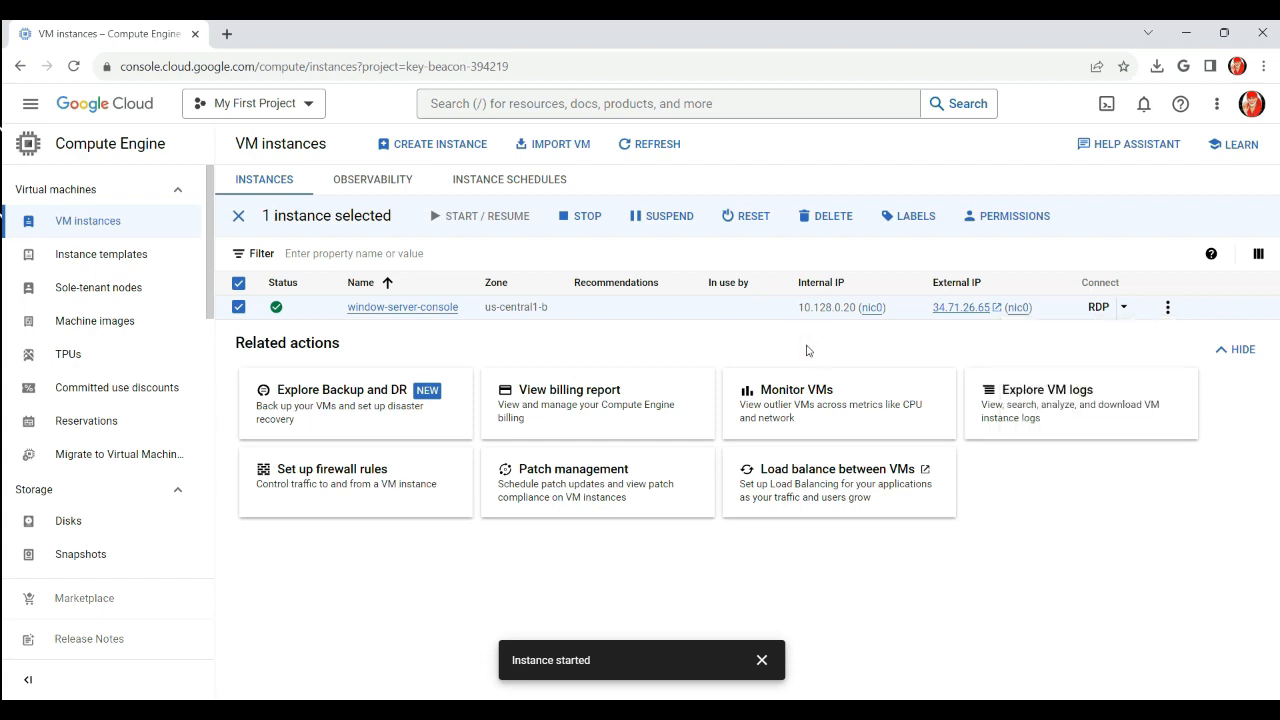
{"action": "left_click", "coordinate": [823, 219]}
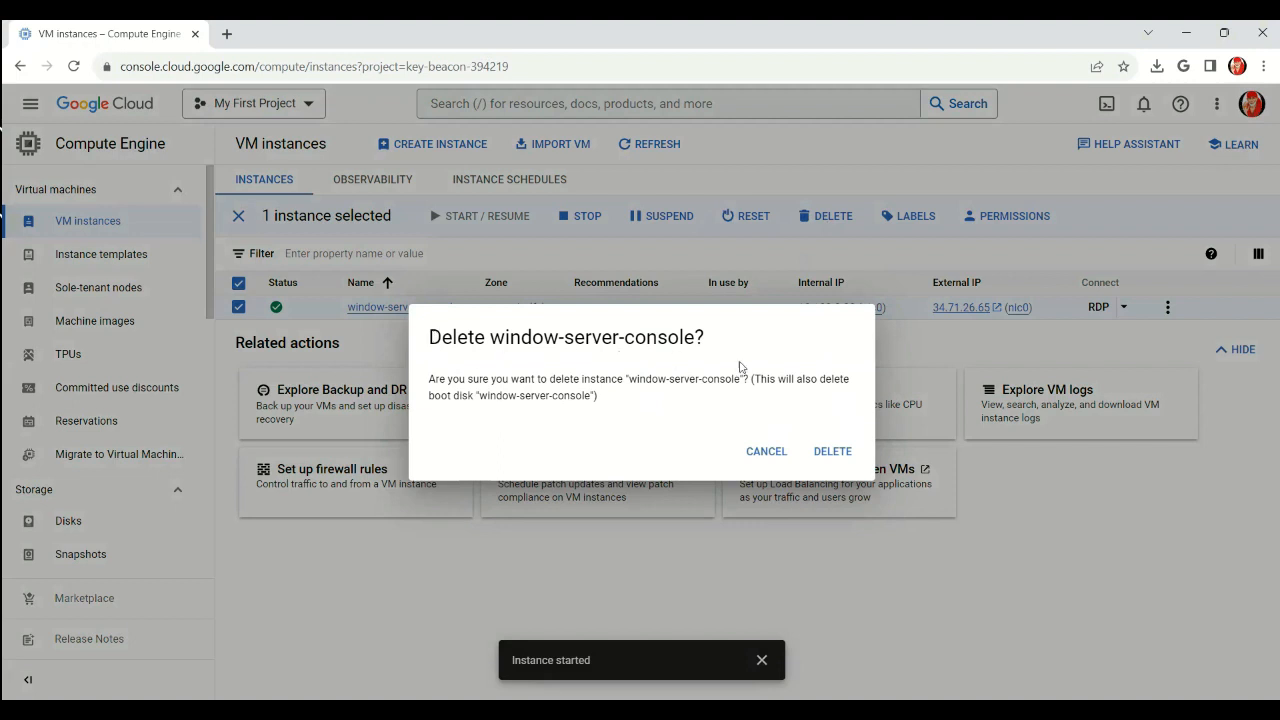
{"action": "left_click", "coordinate": [838, 455]}
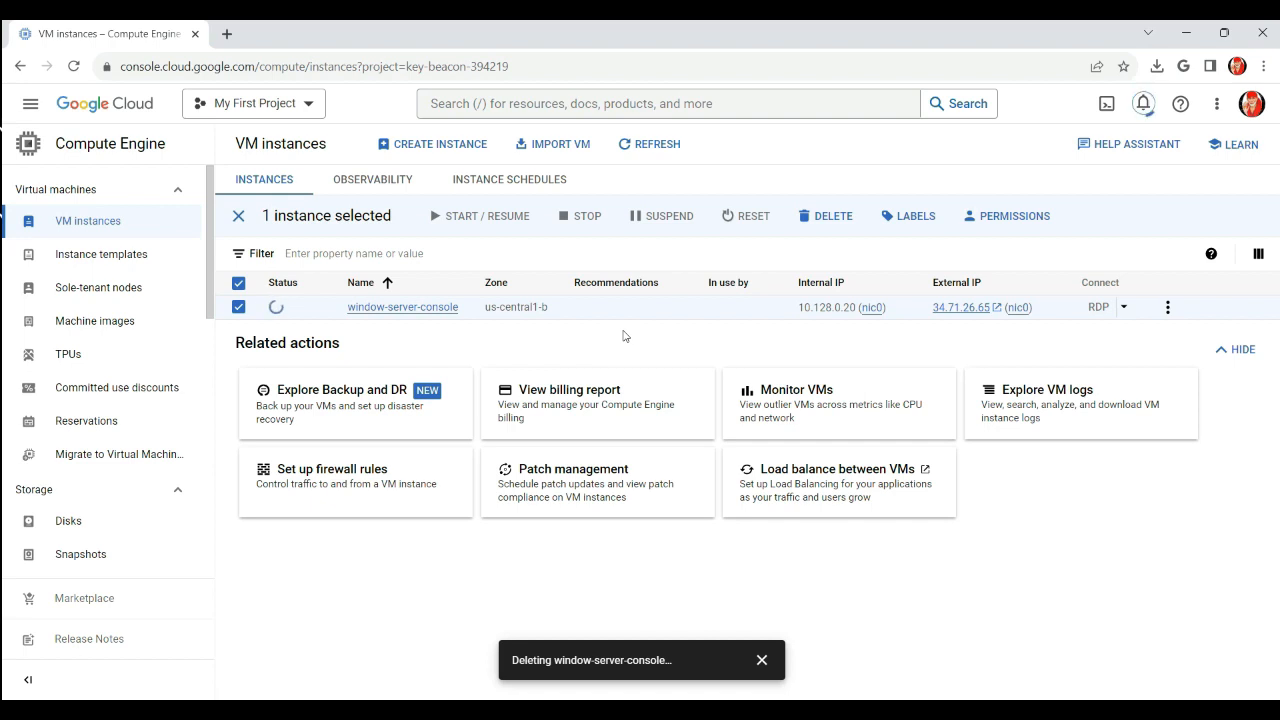
{"action": "left_click", "coordinate": [650, 148]}
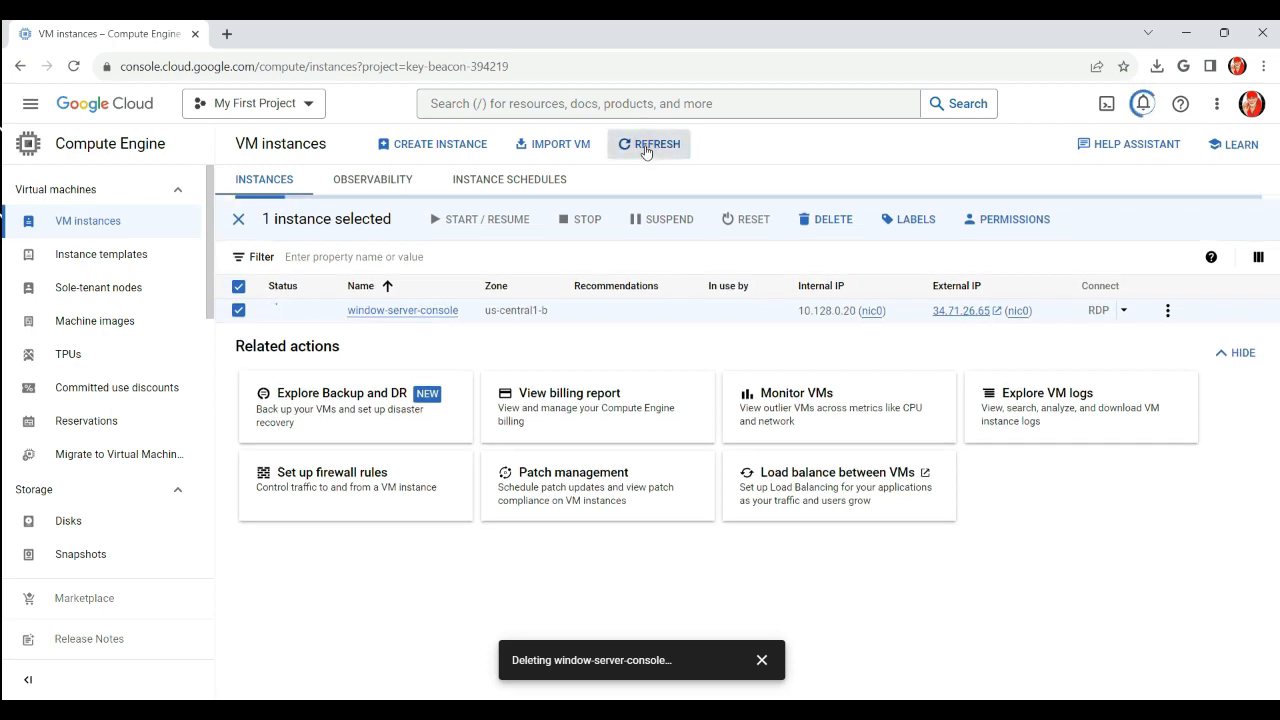